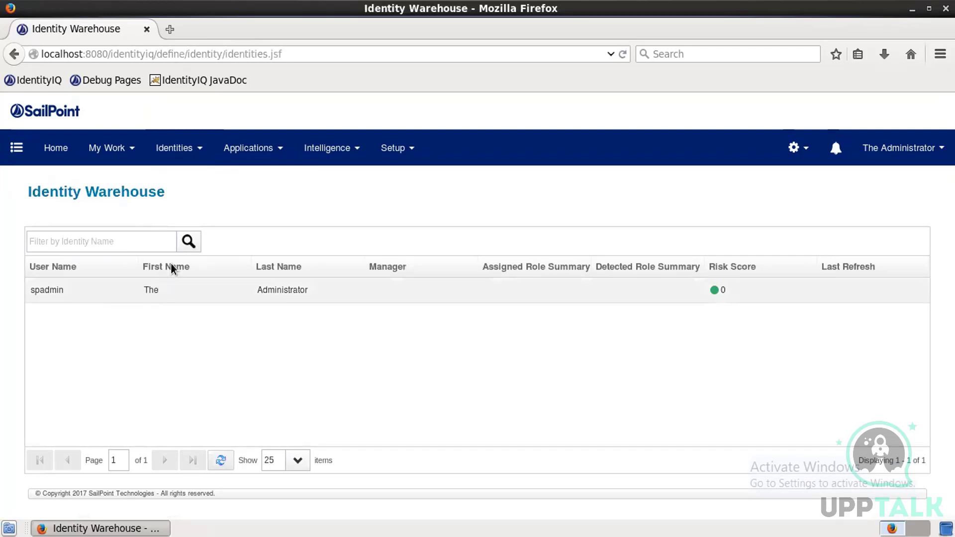
# Step: Start a new application from Applications > Application Definition, then minimize the browser
pyautogui.click(267, 148)
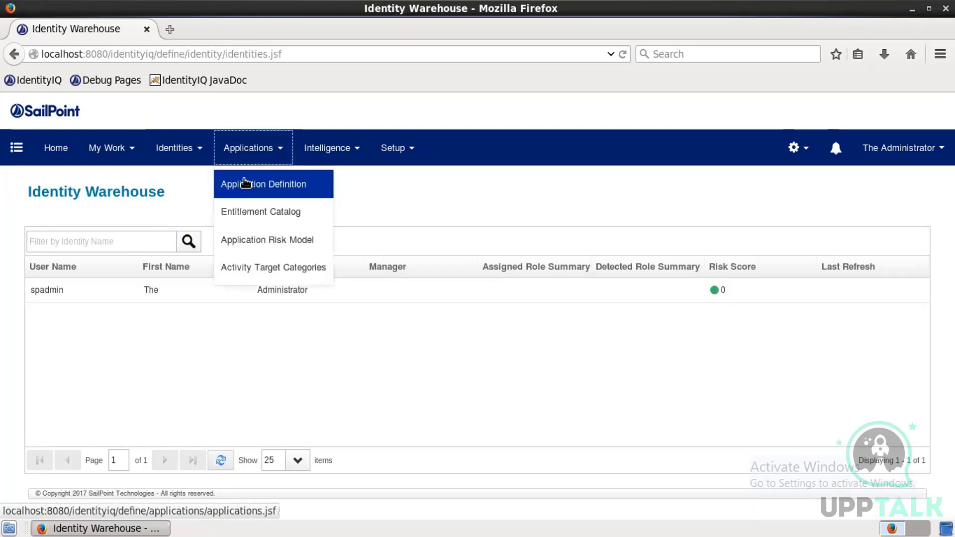
pyautogui.click(246, 184)
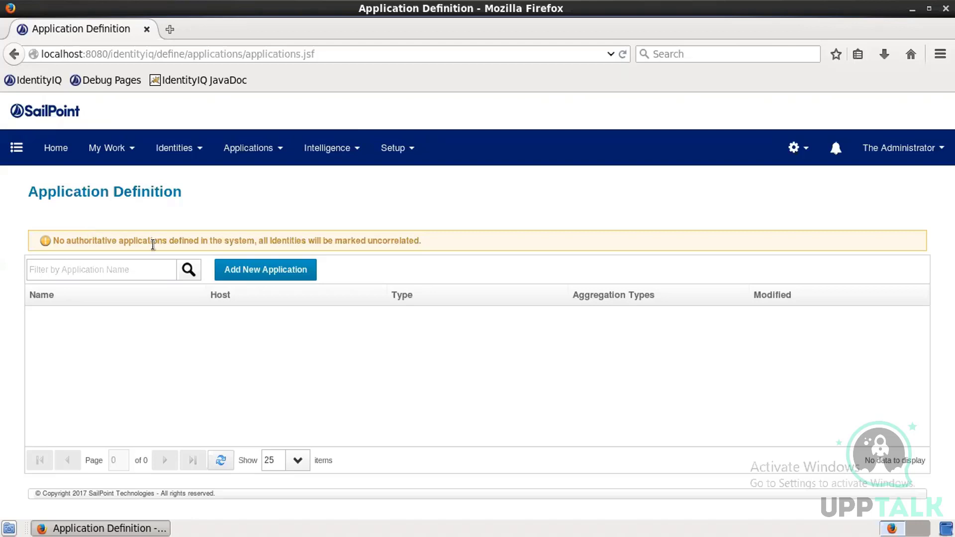
pyautogui.click(229, 273)
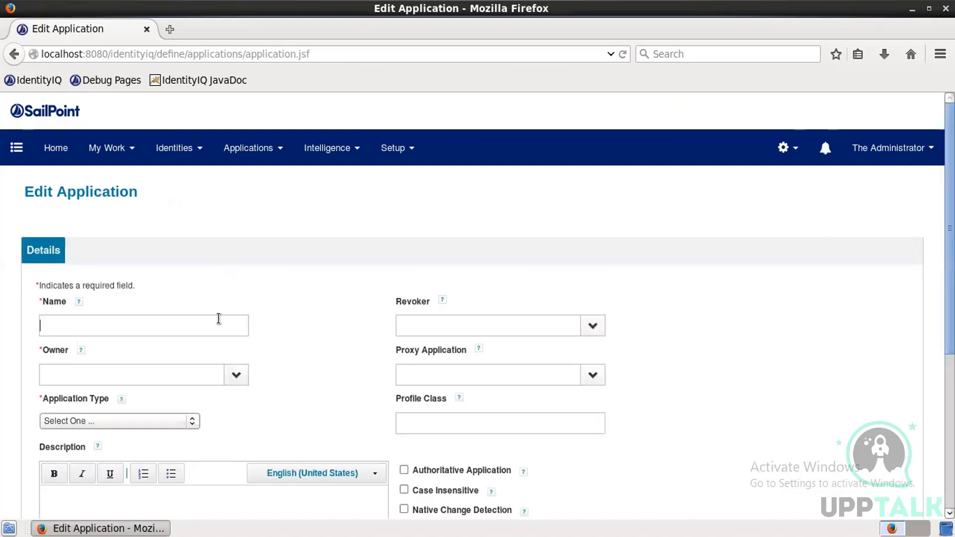
pyautogui.click(8, 528)
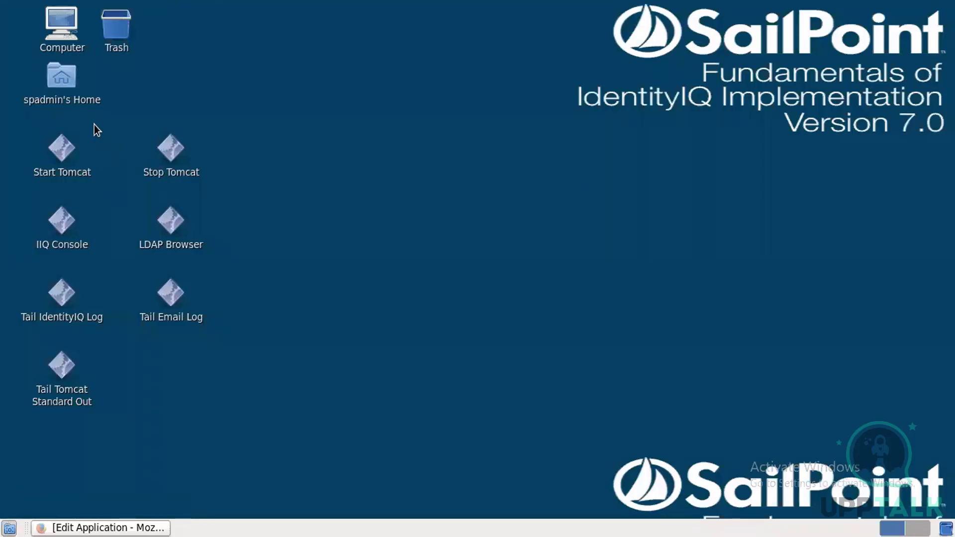
# Step: Browse to Home > ImplementerTraining > data and display AuthEmployees.csv in the text editor
pyautogui.doubleClick(81, 100)
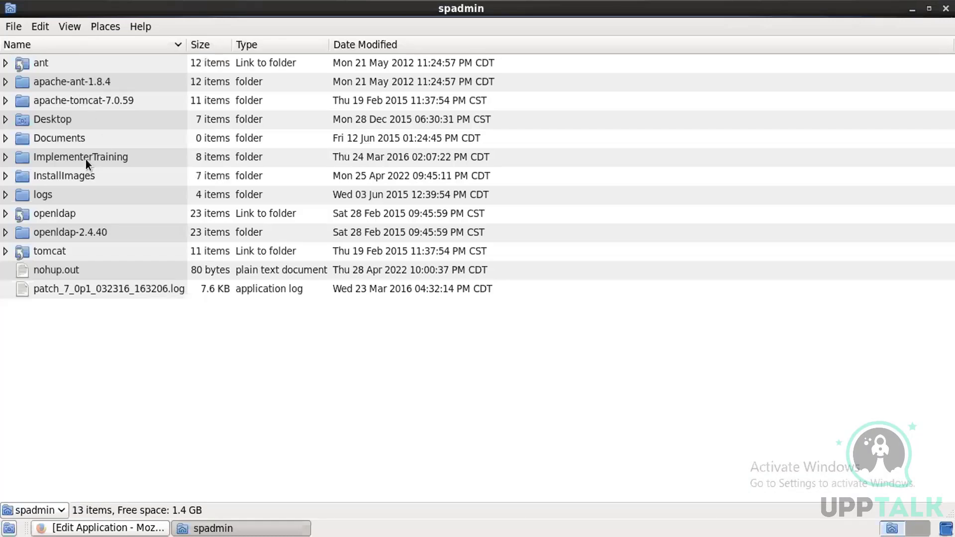
pyautogui.doubleClick(85, 157)
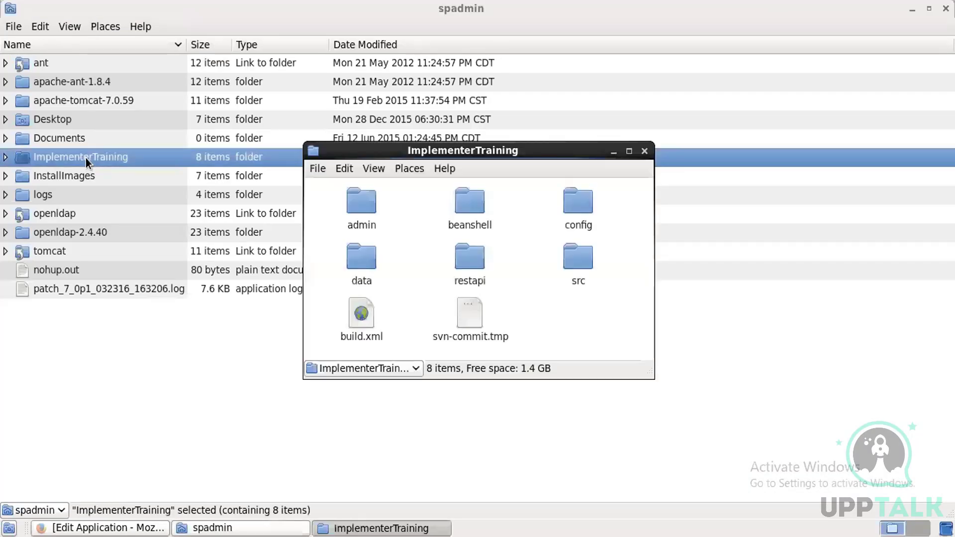
pyautogui.doubleClick(362, 259)
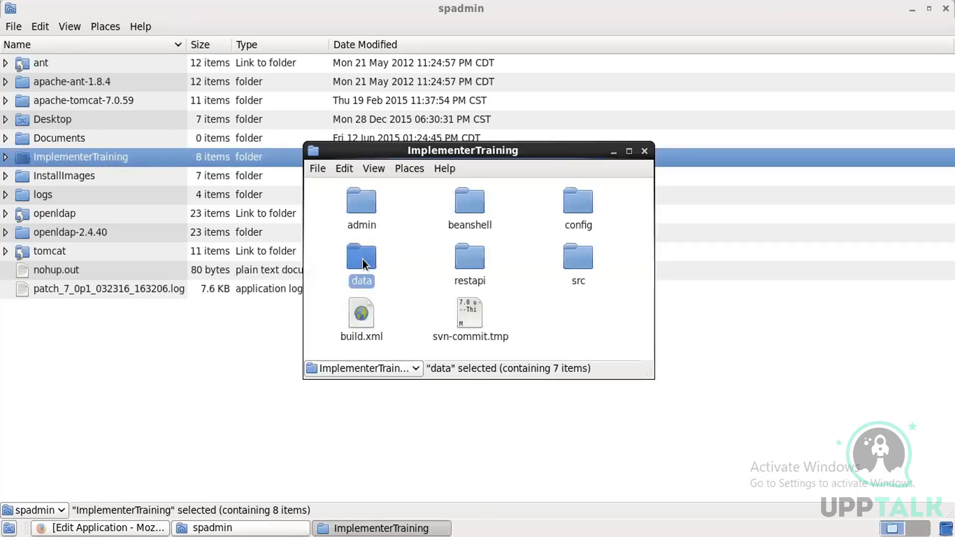
pyautogui.click(491, 220)
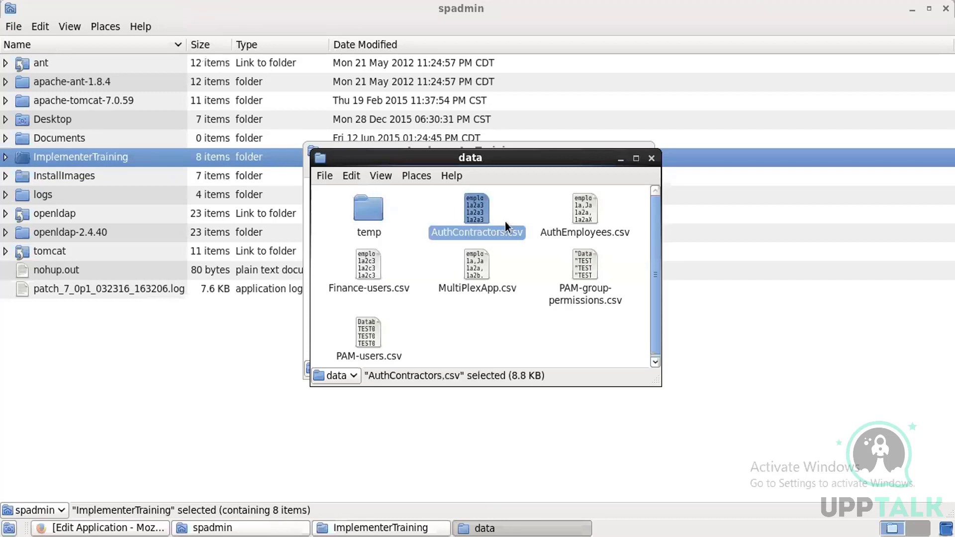
pyautogui.keyDown('ctrl'); pyautogui.click(584, 223); pyautogui.keyUp('ctrl')
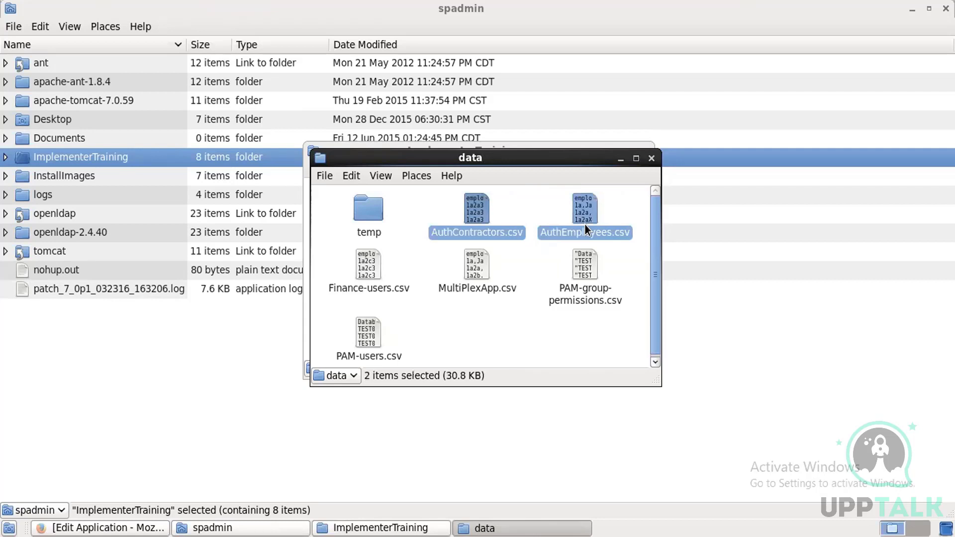
pyautogui.click(581, 360)
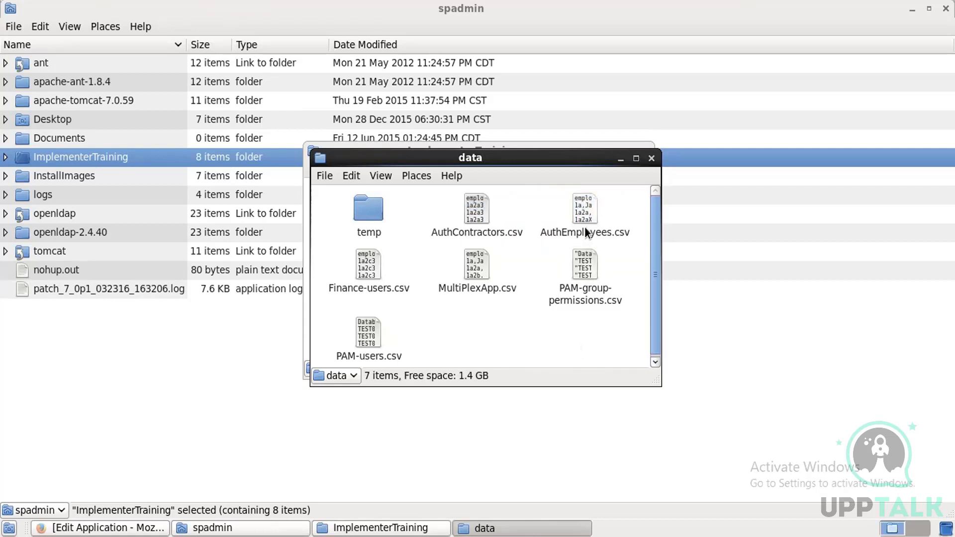
pyautogui.doubleClick(585, 227)
pyautogui.click(466, 321)
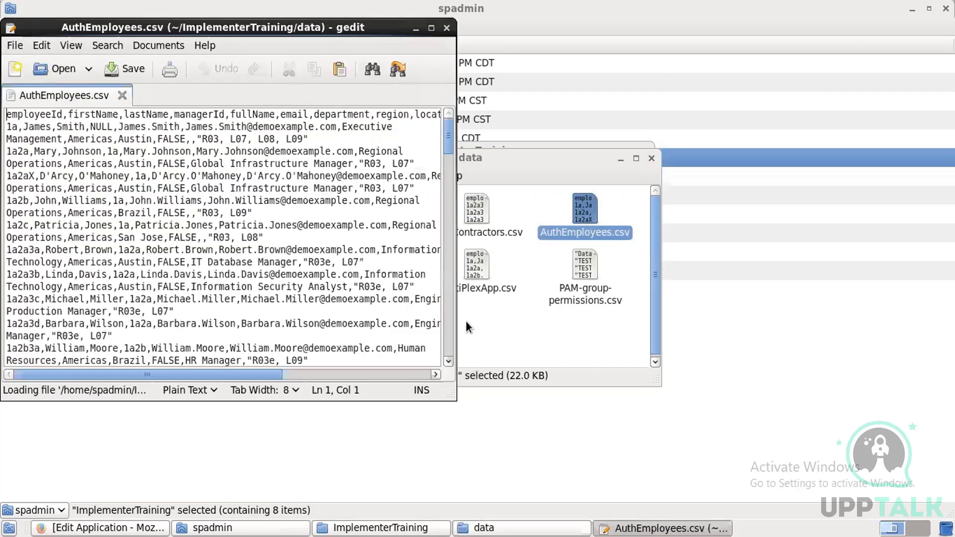
# Step: Maximize gedit and select the AuthEmployees.csv records up through the header row
pyautogui.click(431, 28)
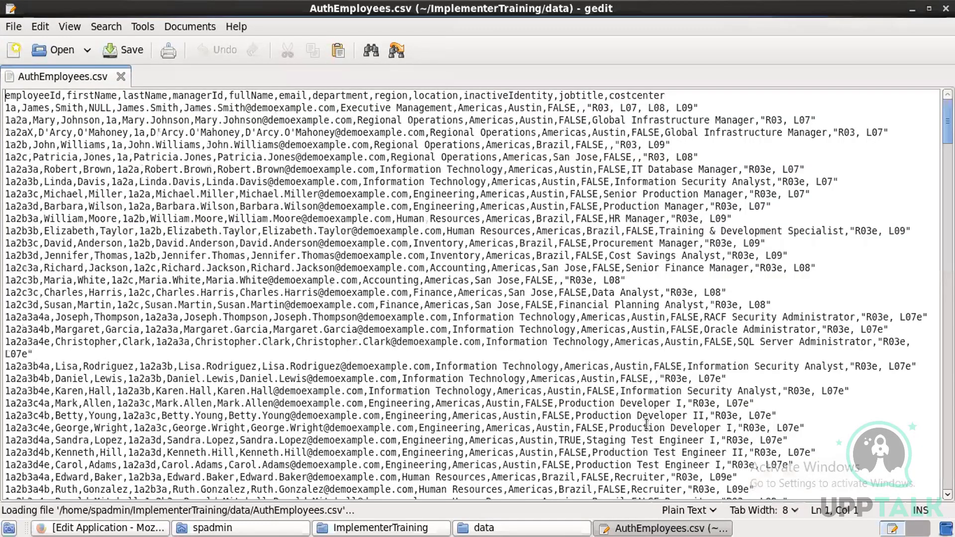
pyautogui.moveTo(649, 428); pyautogui.dragTo(106, 219)
pyautogui.moveTo(8, 103); pyautogui.dragTo(5, 95)
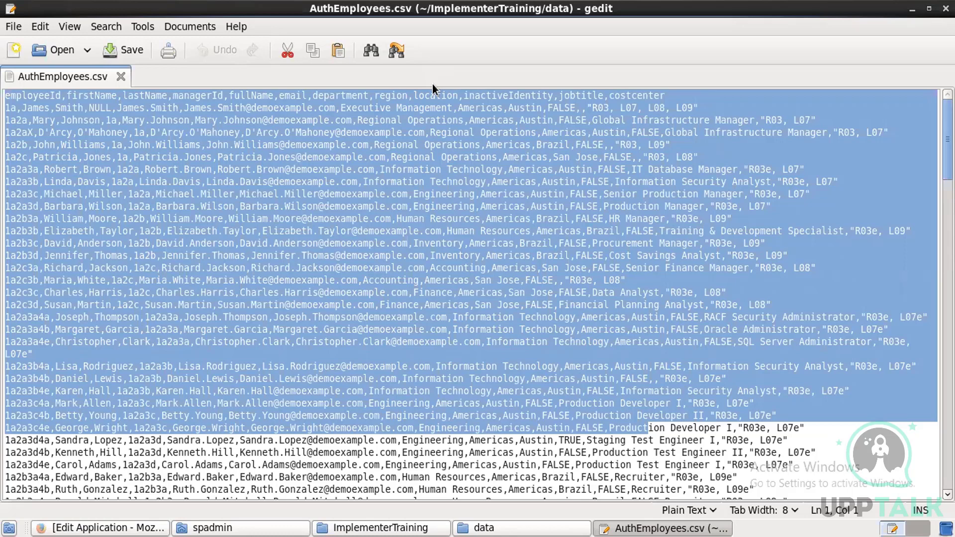
# Step: Name the application Hr-Employee and set The Administrator as its owner
pyautogui.click(147, 528)
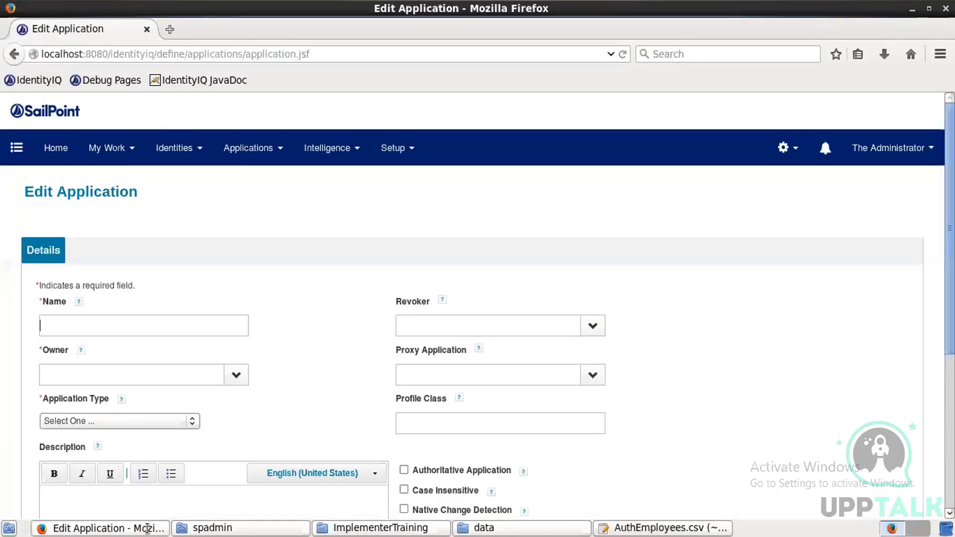
pyautogui.write('Hr-E')
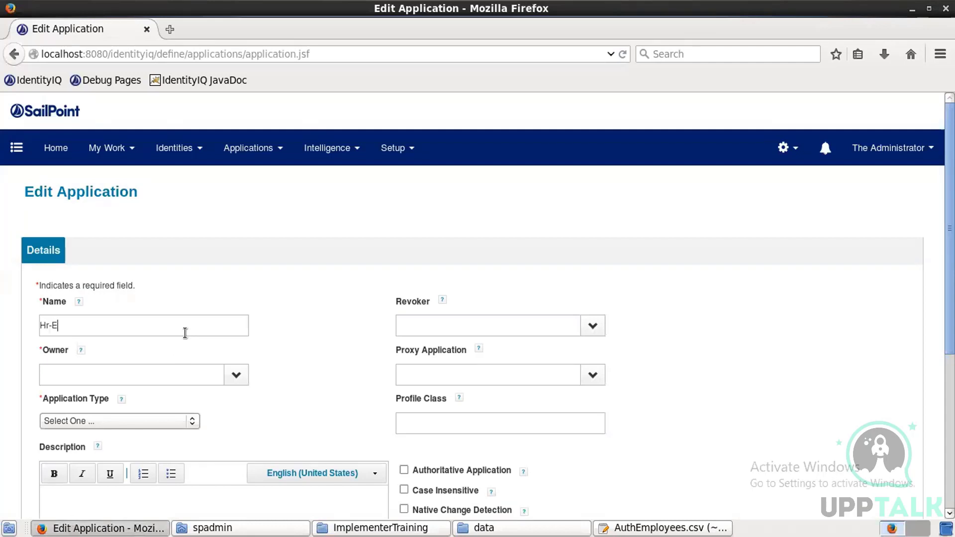
pyautogui.write('mployeespadmin')
pyautogui.press('BackSpace')
pyautogui.press('BackSpace')
pyautogui.press('BackSpace')
pyautogui.press('BackSpace')
pyautogui.press('BackSpace')
pyautogui.press('BackSpace')
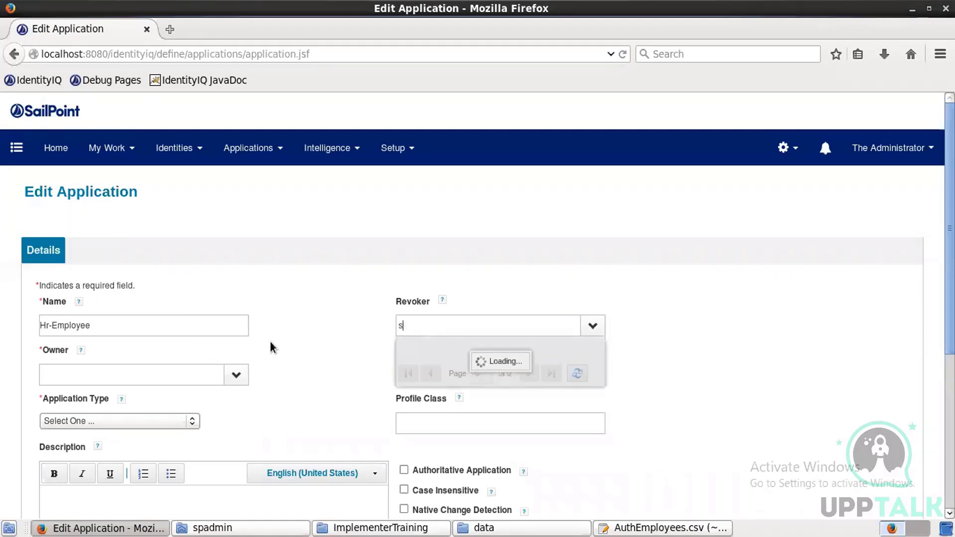
pyautogui.press('BackSpace')
pyautogui.click(205, 370)
pyautogui.write('spadmin')
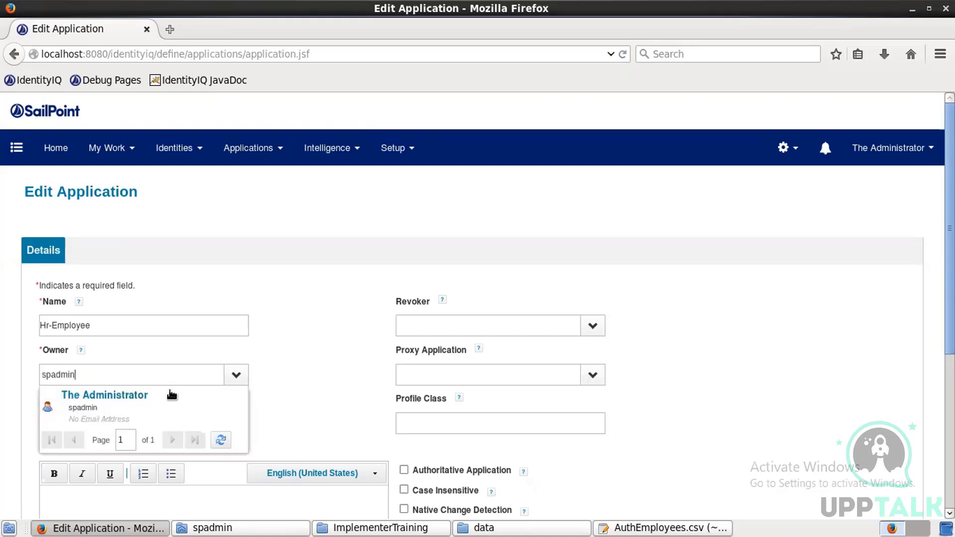
pyautogui.click(124, 399)
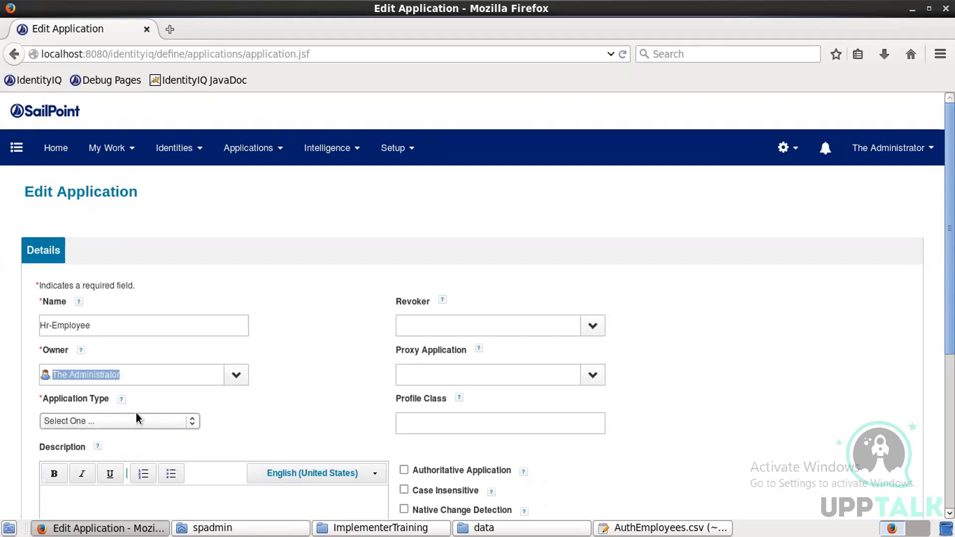
# Step: Choose the DelimitedFile type, mark it authoritative, and open its Configuration settings
pyautogui.click(138, 420)
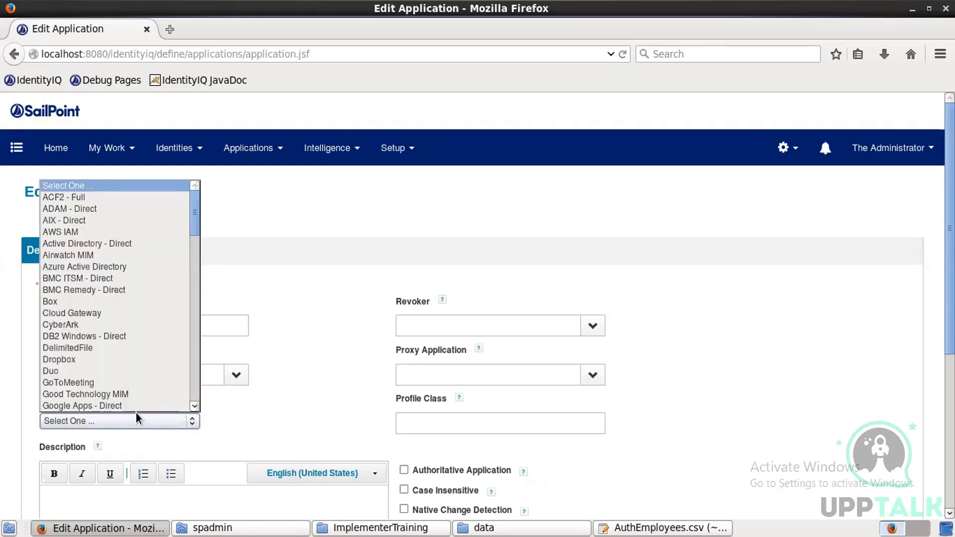
pyautogui.click(74, 349)
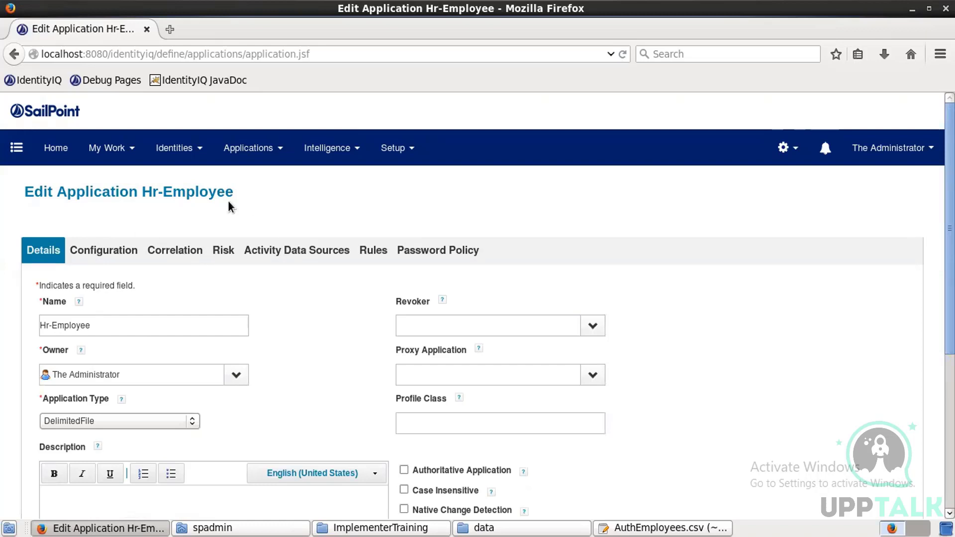
pyautogui.click(404, 470)
pyautogui.click(128, 256)
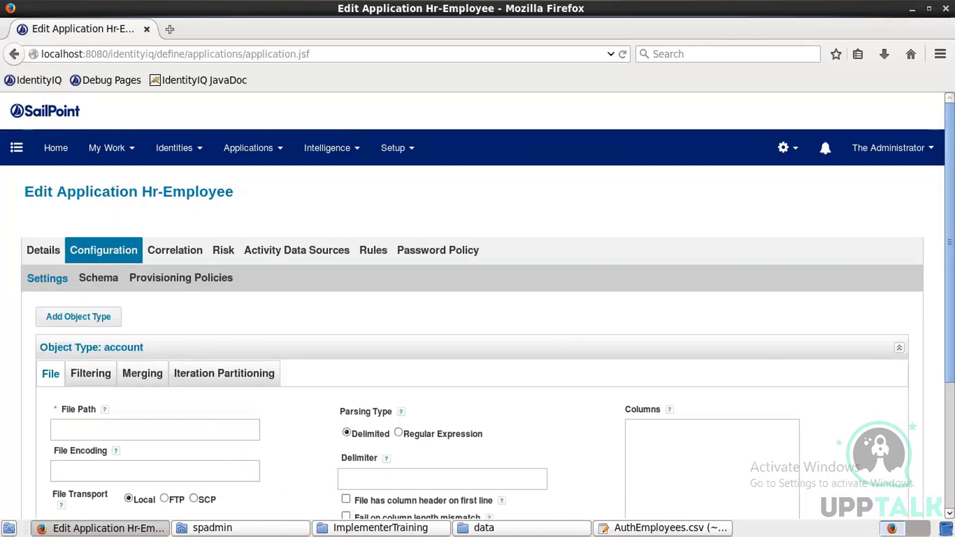
# Step: Dismiss the software-source error at the File Path field and bring the data folder forward
pyautogui.scroll(-3, 478, 305)
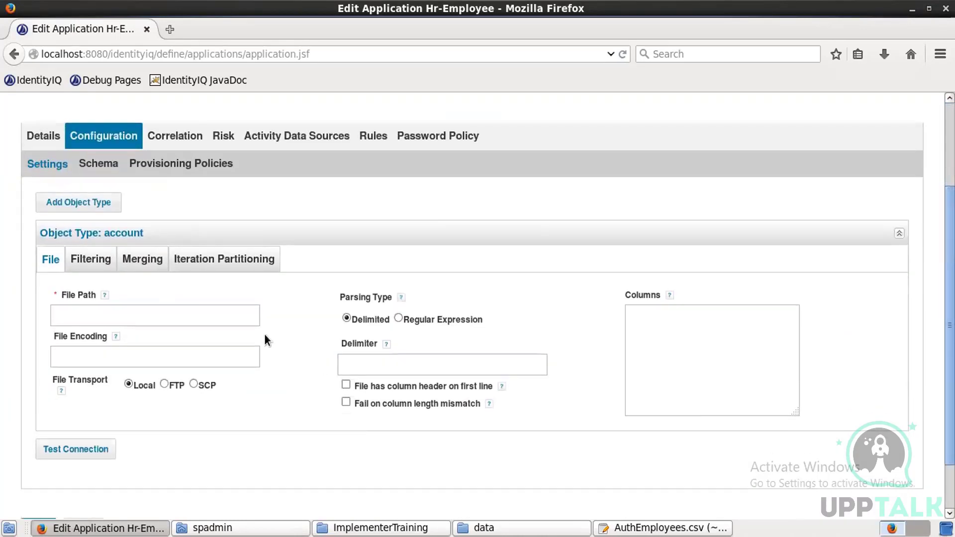
pyautogui.click(227, 312)
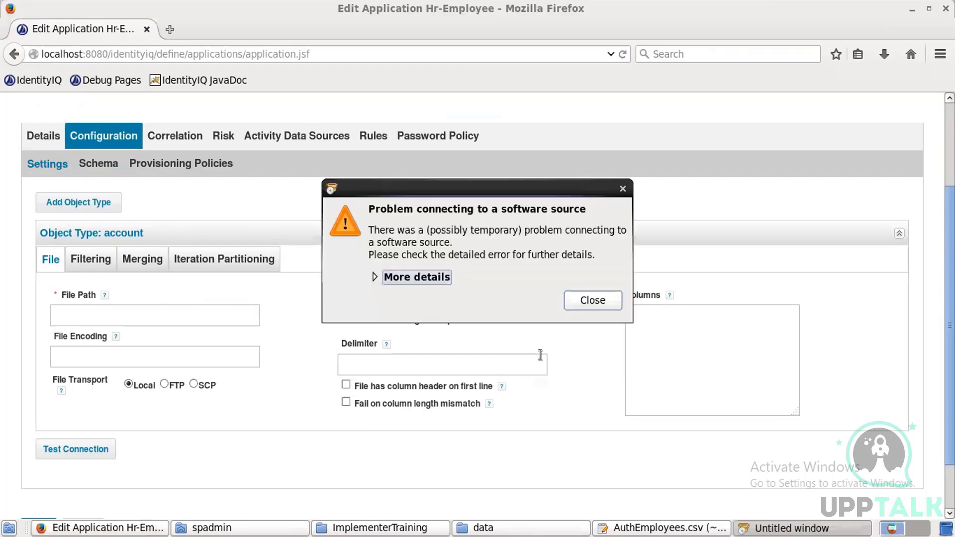
pyautogui.click(576, 302)
pyautogui.click(557, 527)
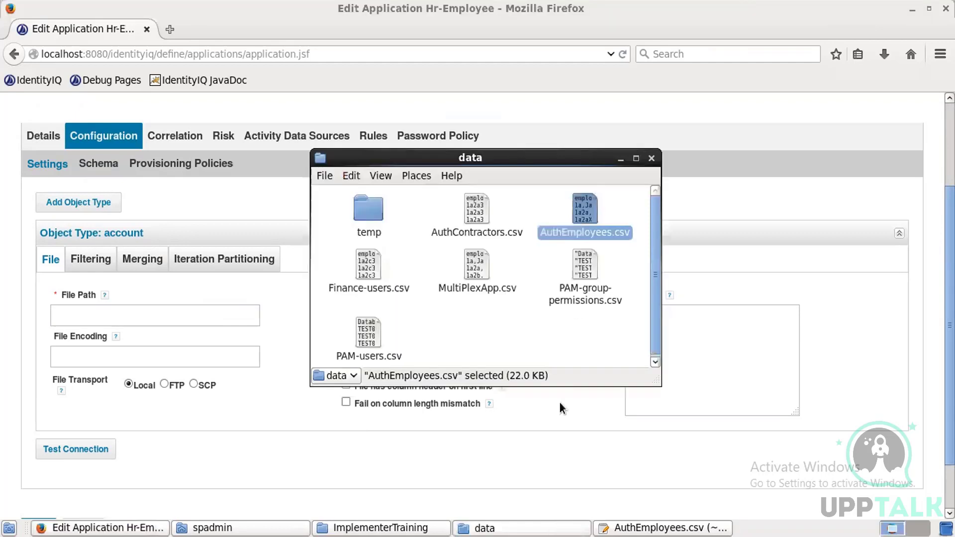
# Step: Paste the data folder location from AuthEmployees.csv Properties into File Path, followed by '/'
pyautogui.rightClick(582, 214)
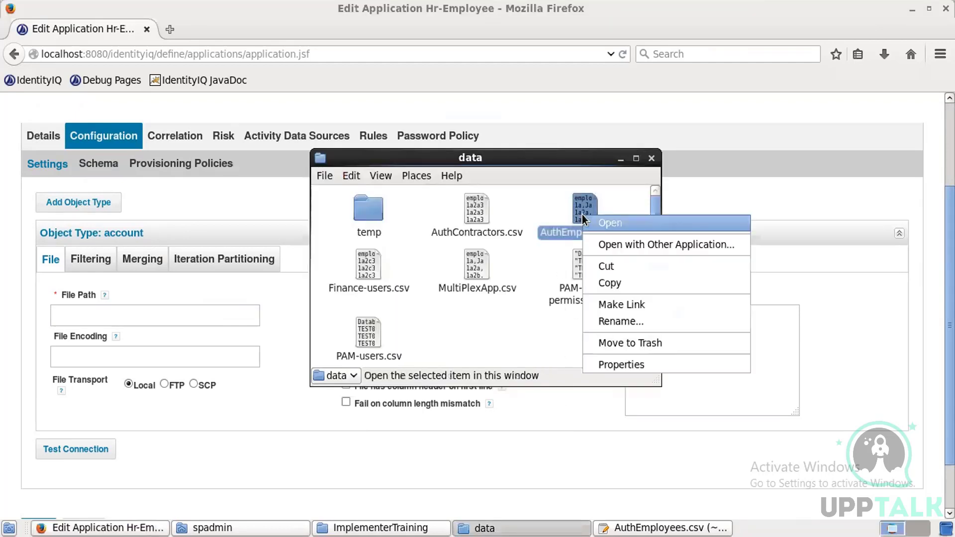
pyautogui.click(640, 363)
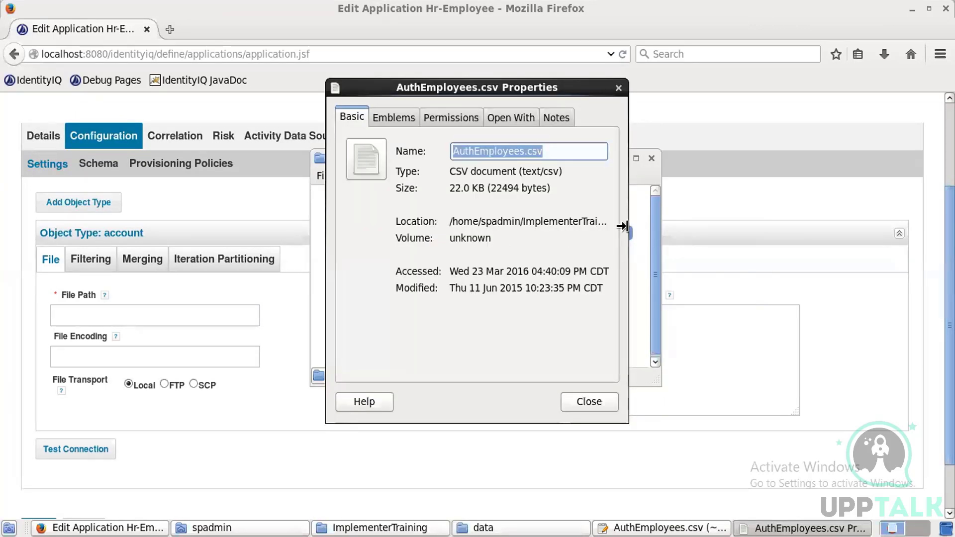
pyautogui.moveTo(624, 227); pyautogui.dragTo(735, 225)
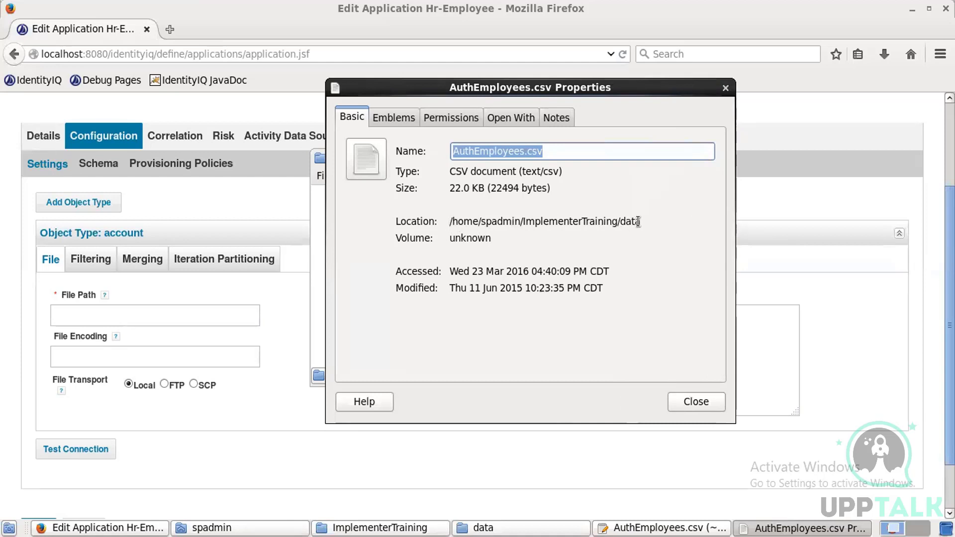
pyautogui.moveTo(456, 215); pyautogui.dragTo(446, 216)
pyautogui.hotkey('ctrl', 'c')
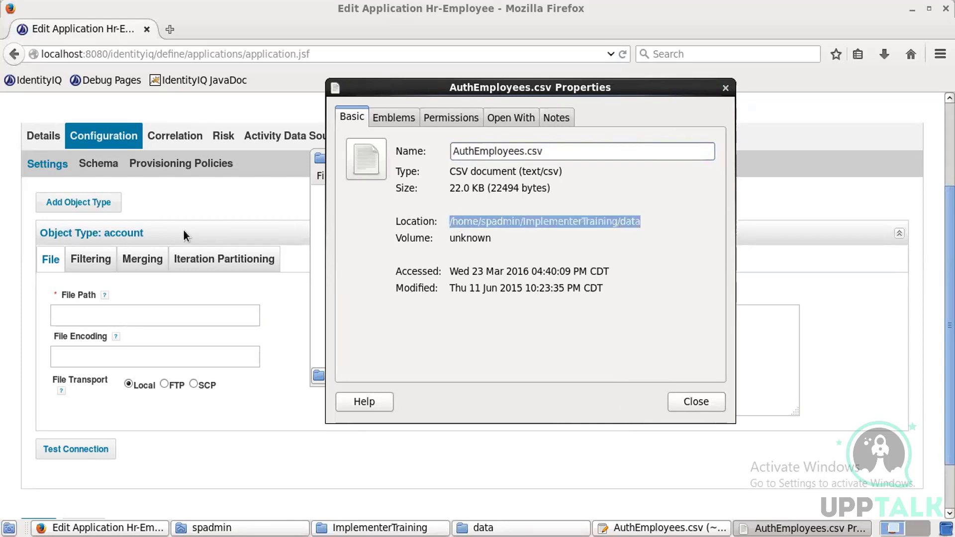
pyautogui.click(190, 314)
pyautogui.hotkey('ctrl', 'v')
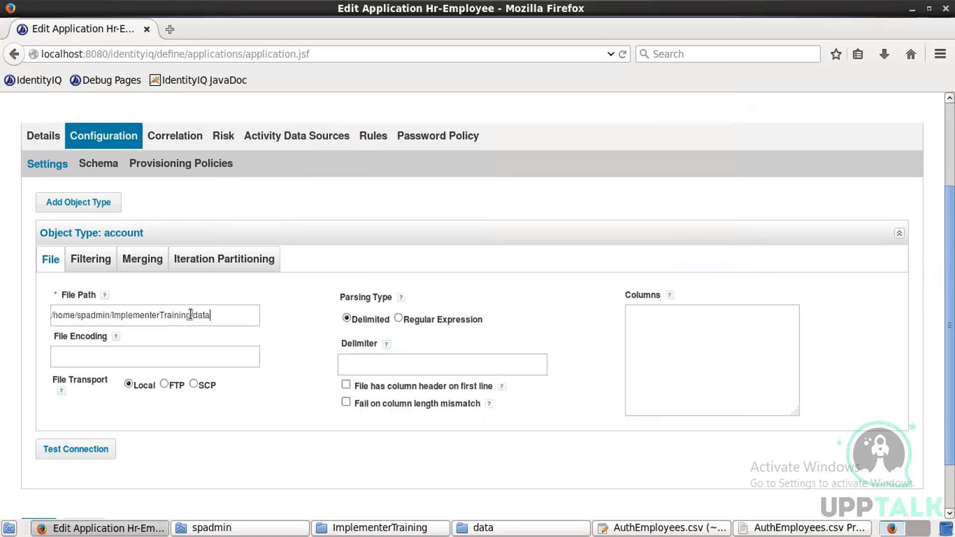
pyautogui.write('/')
# Step: Append AuthEmployees.csv so the path reads /home/spadmin/ImplementerTraining/data/AuthEmployees.csv
pyautogui.hotkey('alt', 'Tab')
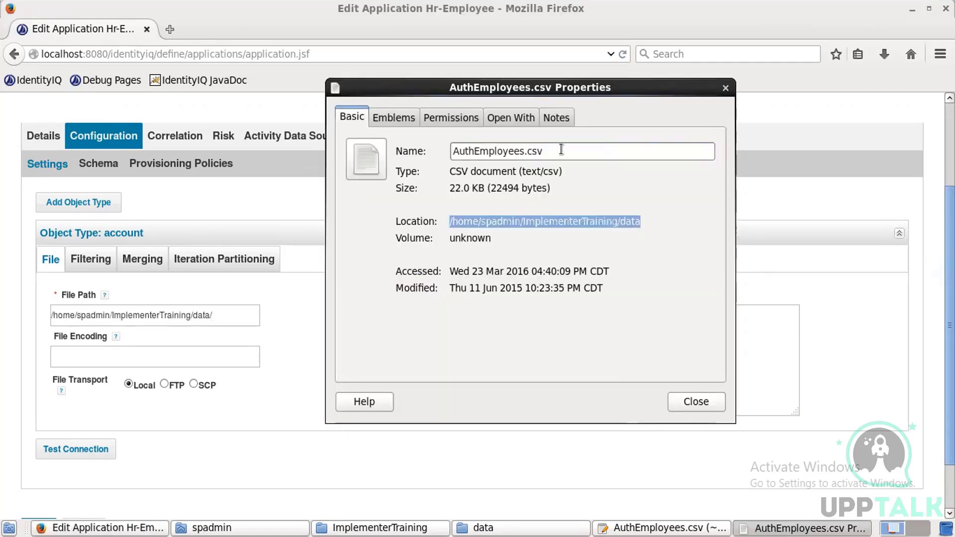
pyautogui.moveTo(559, 146); pyautogui.dragTo(432, 157)
pyautogui.hotkey('ctrl', 'c')
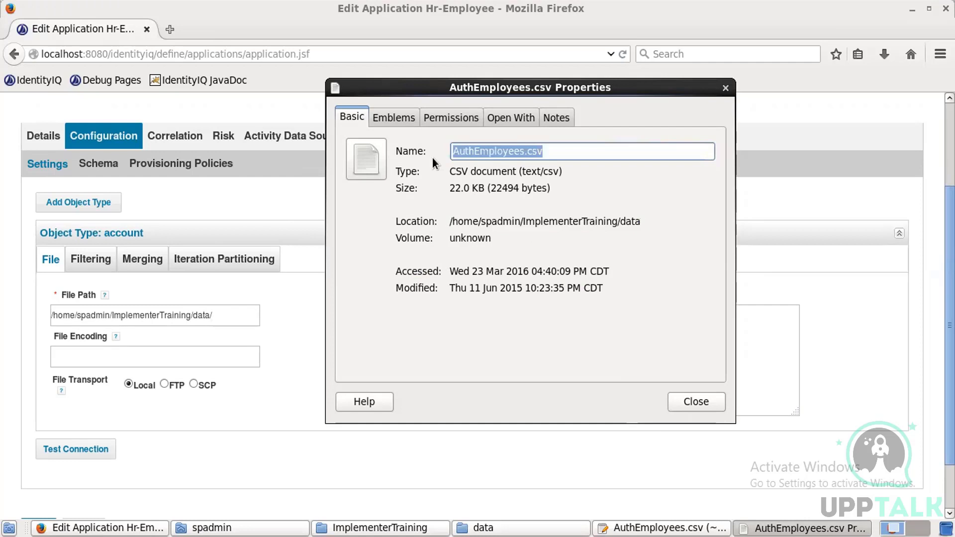
pyautogui.click(237, 315)
pyautogui.hotkey('ctrl', 'v')
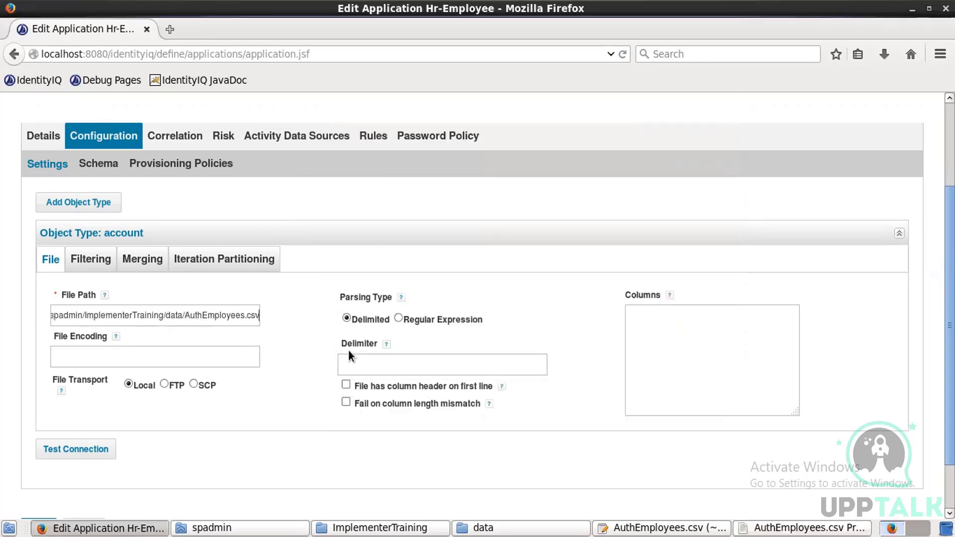
# Step: Enter ',' as the delimiter and check the employeeId header row in the CSV file
pyautogui.click(361, 360)
pyautogui.write(',')
pyautogui.click(686, 524)
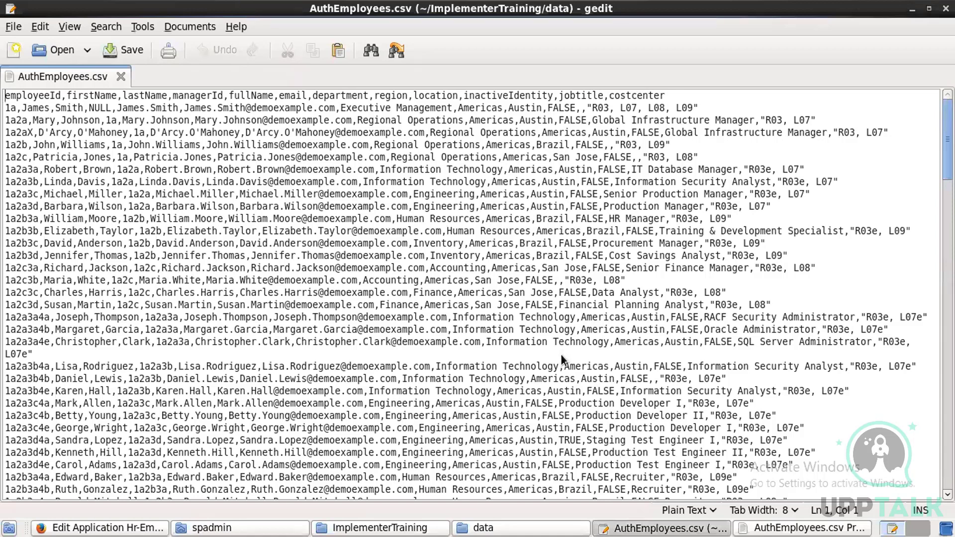
pyautogui.hotkey('alt', 'Tab')
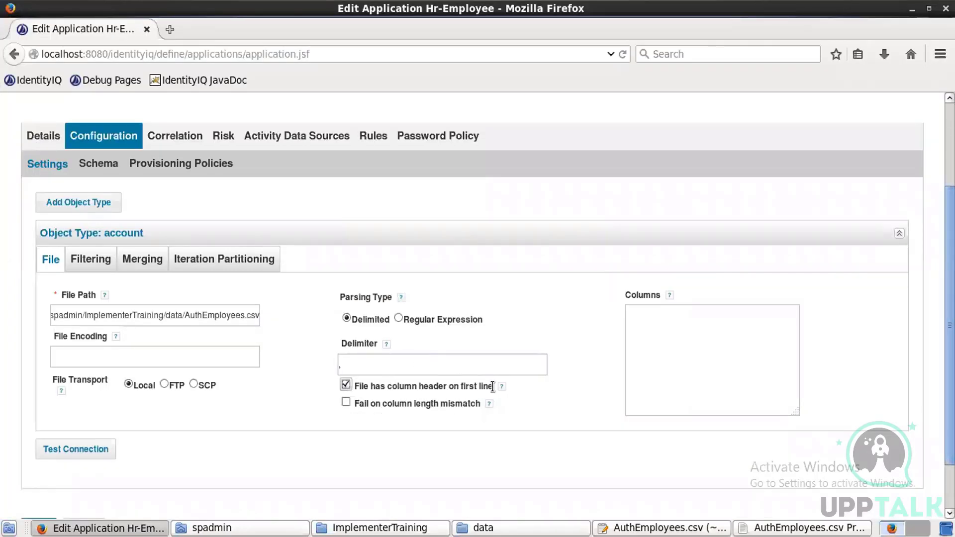
pyautogui.hotkey('alt', 'Tab')
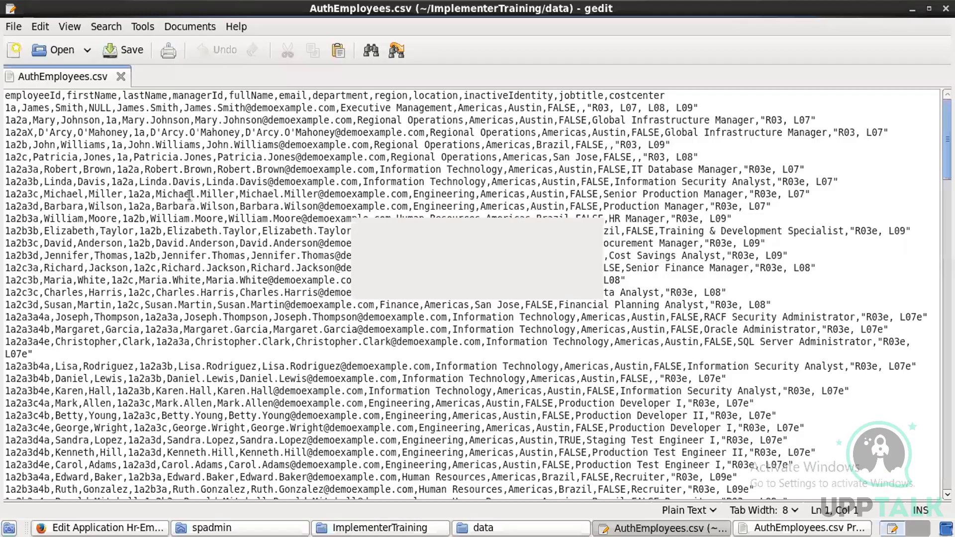
pyautogui.doubleClick(16, 94)
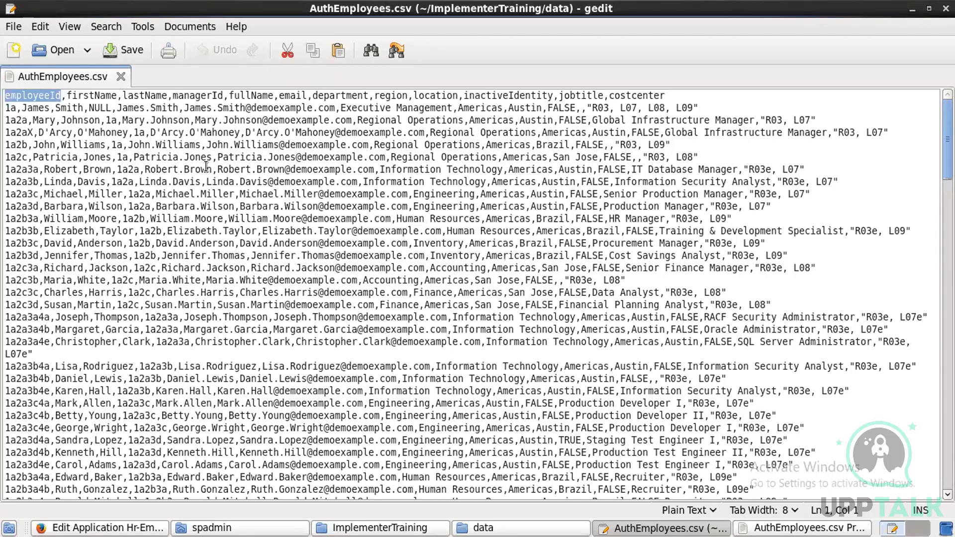
pyautogui.hotkey('alt', 'Tab')
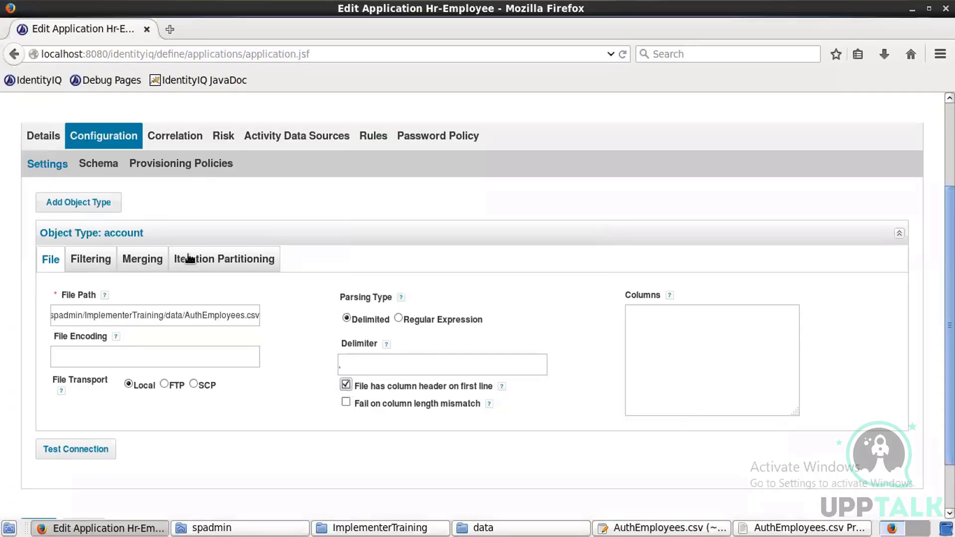
# Step: Set Number of lines to skip to 3 under Filtering, then view AuthEmployees.csv in gedit
pyautogui.click(94, 267)
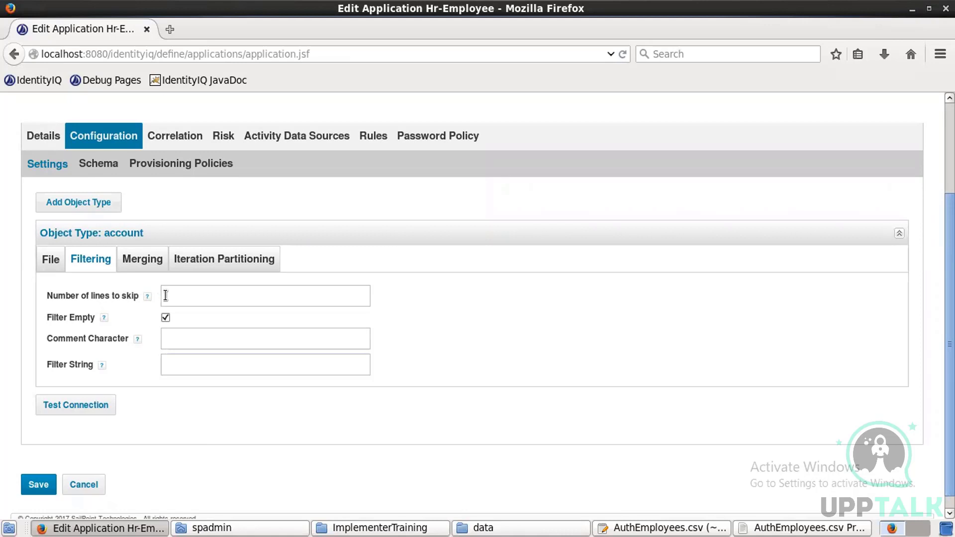
pyautogui.write('3')
pyautogui.click(637, 528)
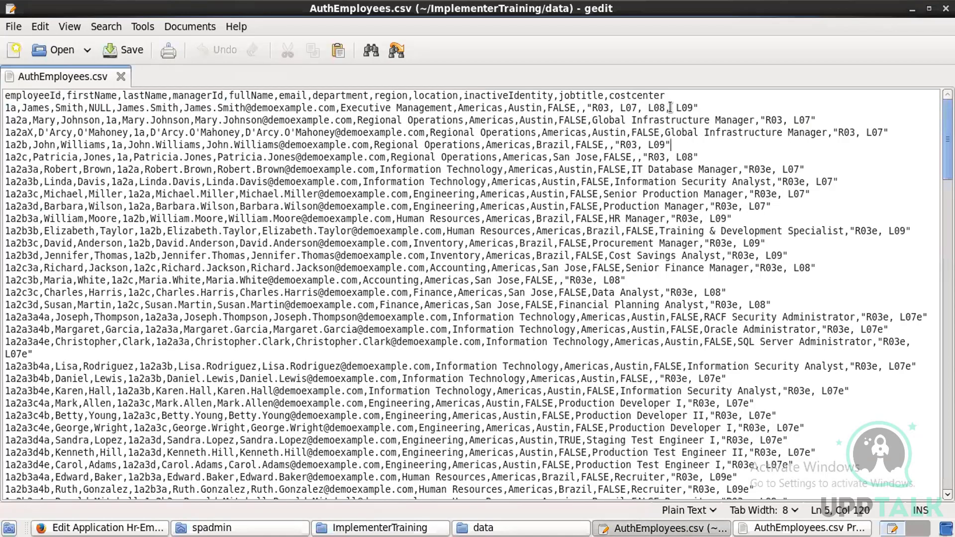
# Step: Insert the junk lines bsjd, sys and sysadm beneath the AuthEmployees.csv header row
pyautogui.click(672, 97)
pyautogui.press('Return')
pyautogui.write('bsjd')
pyautogui.press('Return')
pyautogui.write('sys')
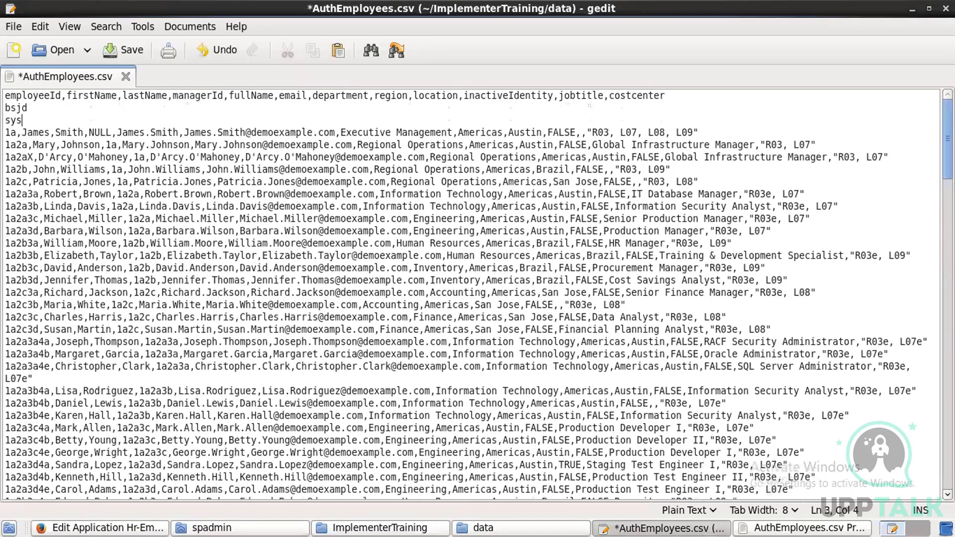
pyautogui.press('Return')
pyautogui.write('sys')
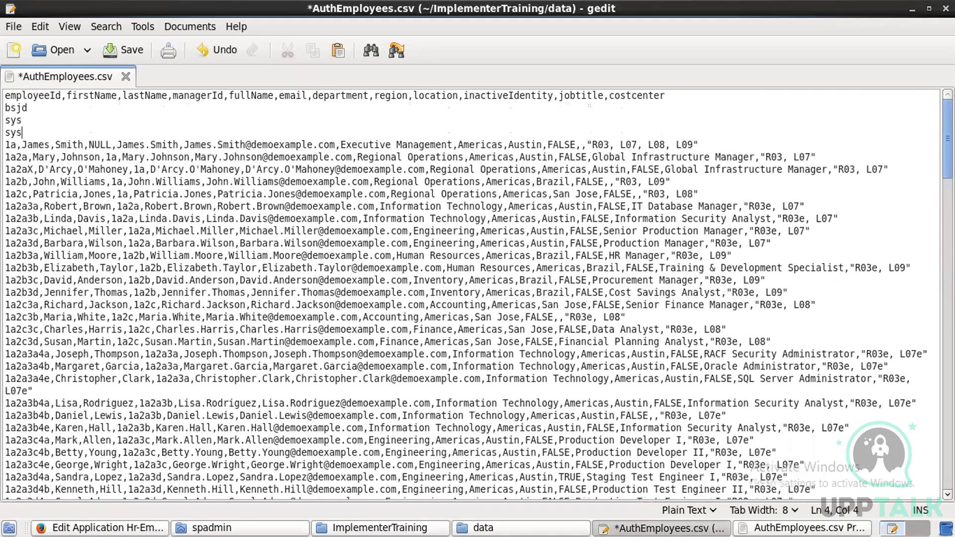
pyautogui.write('adm')
pyautogui.hotkey('alt', 'Tab')
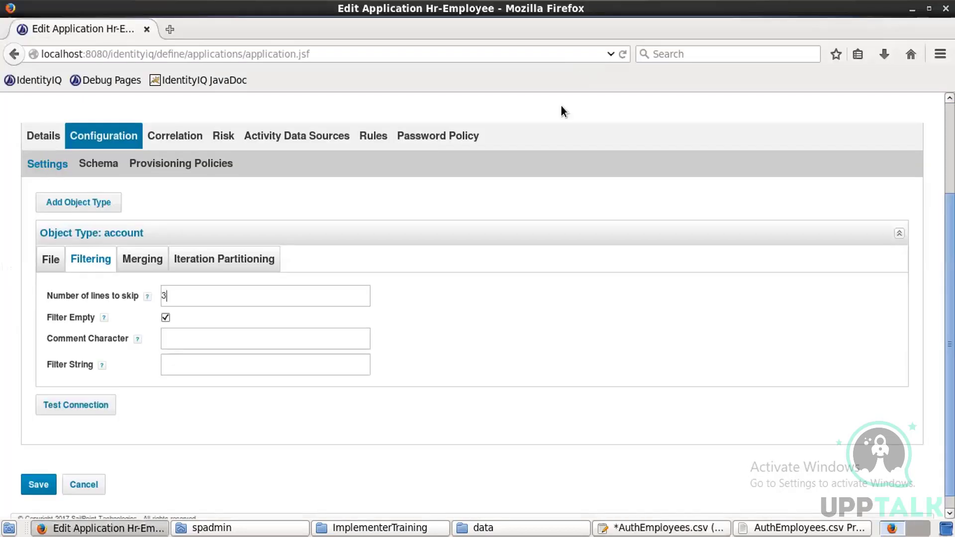
pyautogui.hotkey('alt', 'Tab')
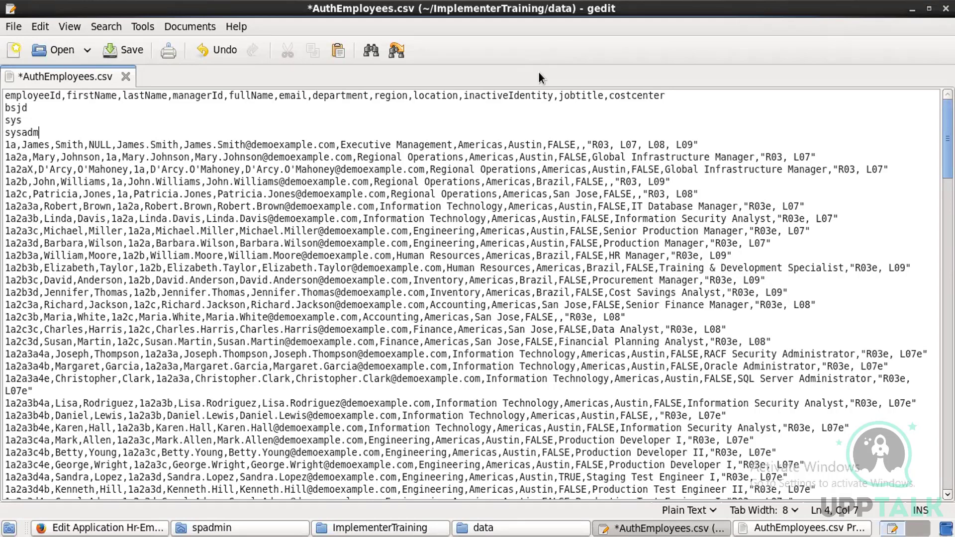
pyautogui.hotkey('alt', 'Tab')
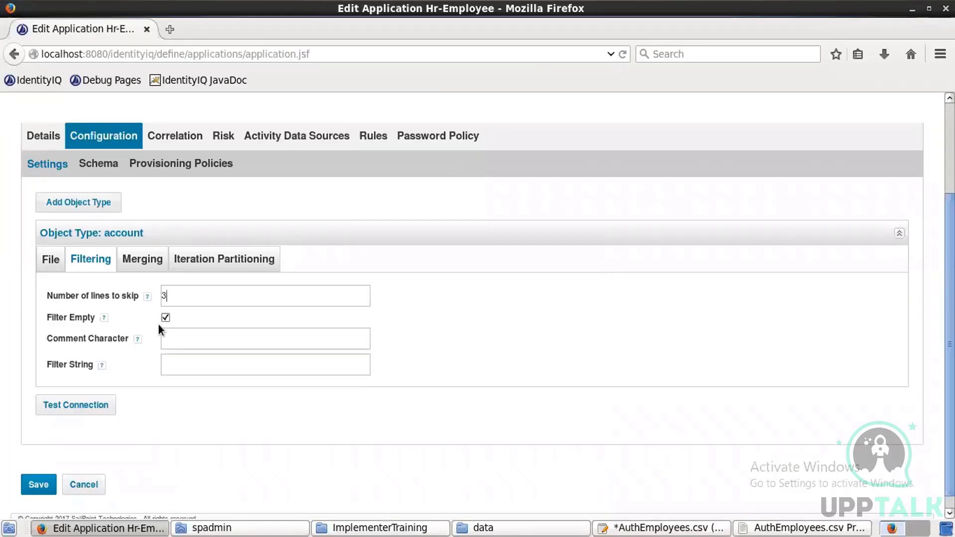
pyautogui.hotkey('alt', 'Tab')
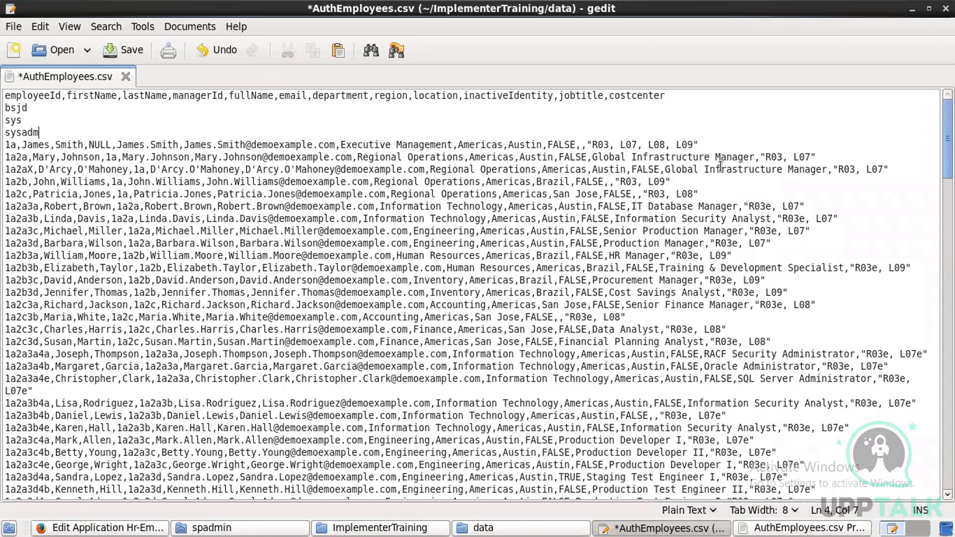
# Step: Insert blank lines after the first data row (1a) of AuthEmployees.csv
pyautogui.click(704, 143)
pyautogui.press('Return')
pyautogui.press('Return')
pyautogui.press('Return')
pyautogui.press('Return')
pyautogui.press('Return')
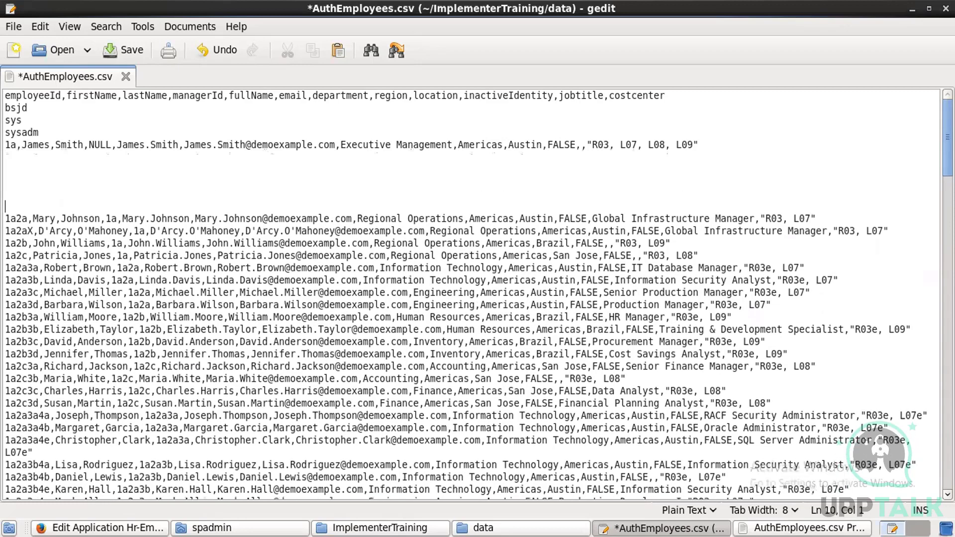
pyautogui.hotkey('alt', 'Tab')
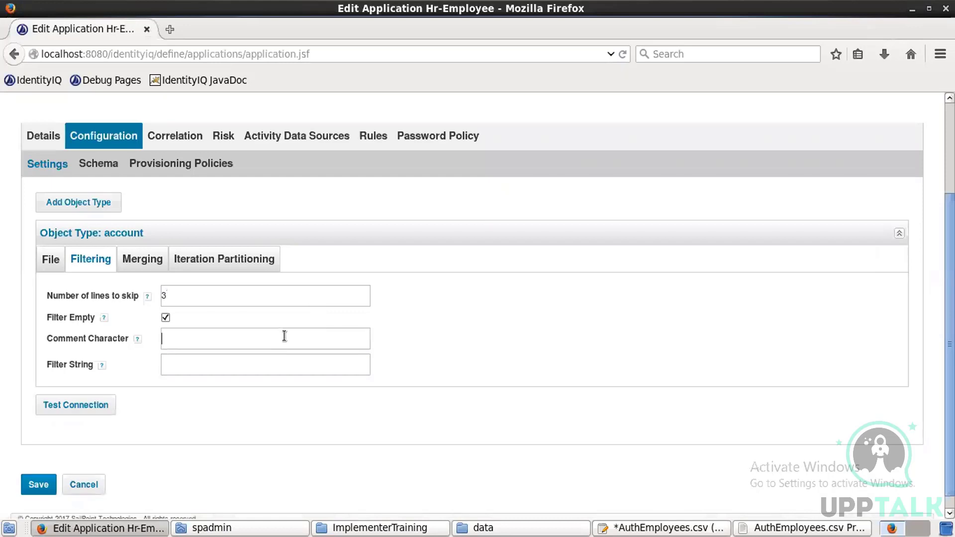
pyautogui.hotkey('alt', 'Tab')
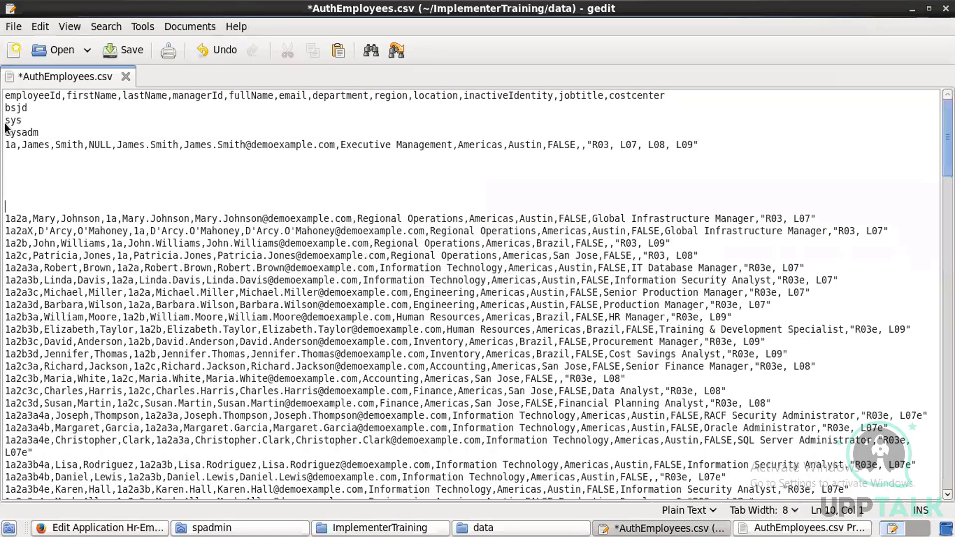
# Step: Add junk lines jhvjsd below the 1a2a row and klnfsjk below the 1a2aX row
pyautogui.click(840, 219)
pyautogui.press('Return')
pyautogui.write('jhvjsd')
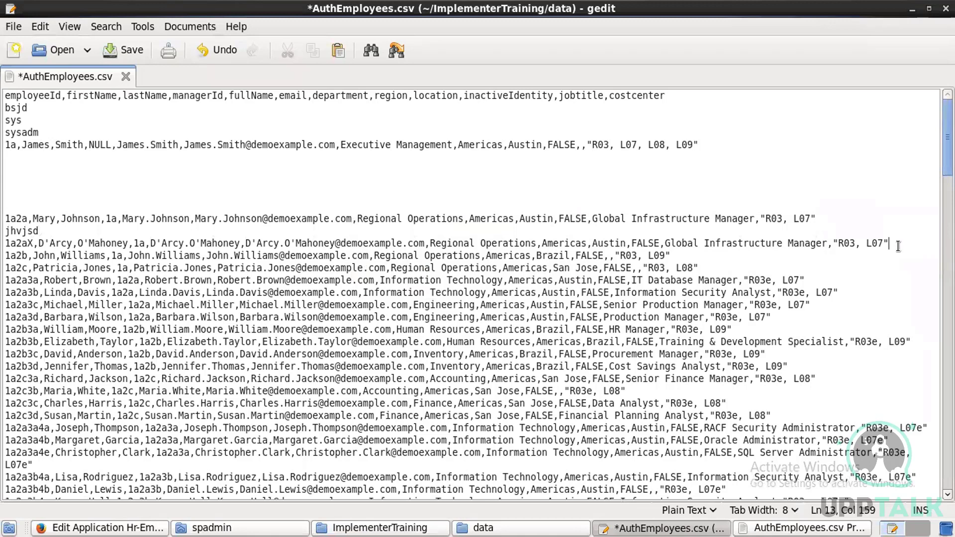
pyautogui.click(898, 246)
pyautogui.press('Return')
pyautogui.write('klnfsjk')
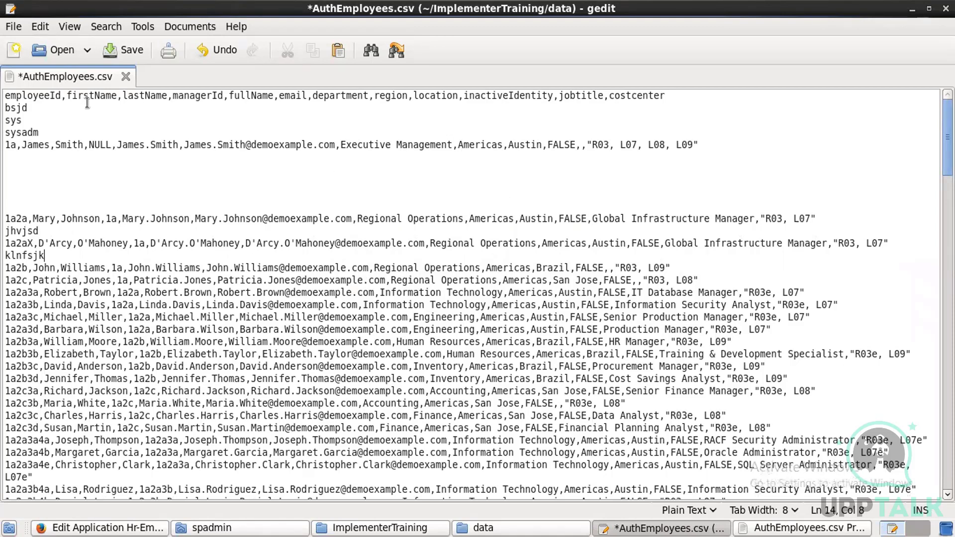
# Step: Comment out the bsjd, sys, sysadm, jhvjsd and klnfsjk lines with a leading #, then return to IdentityIQ
pyautogui.click(6, 108)
pyautogui.write('#')
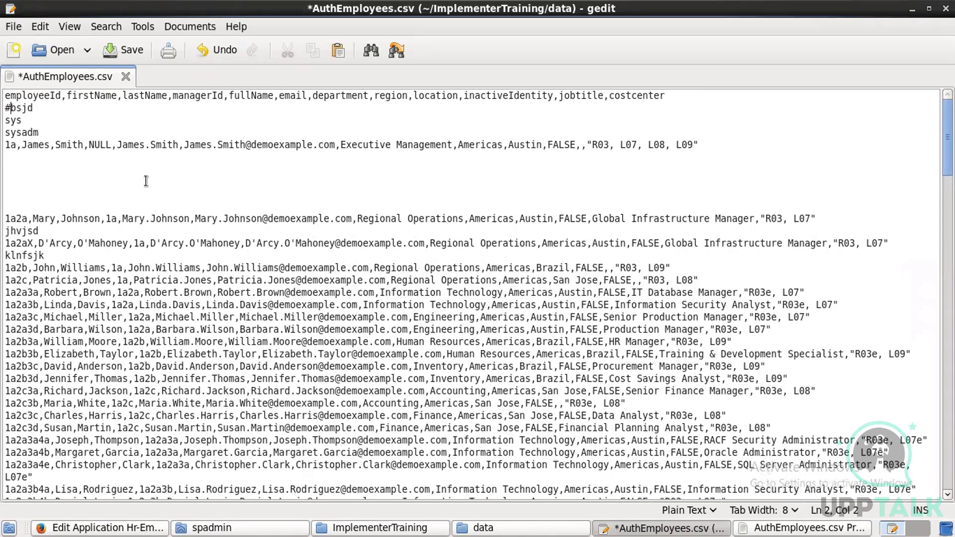
pyautogui.click(8, 120)
pyautogui.write('#')
pyautogui.click(8, 132)
pyautogui.write('#')
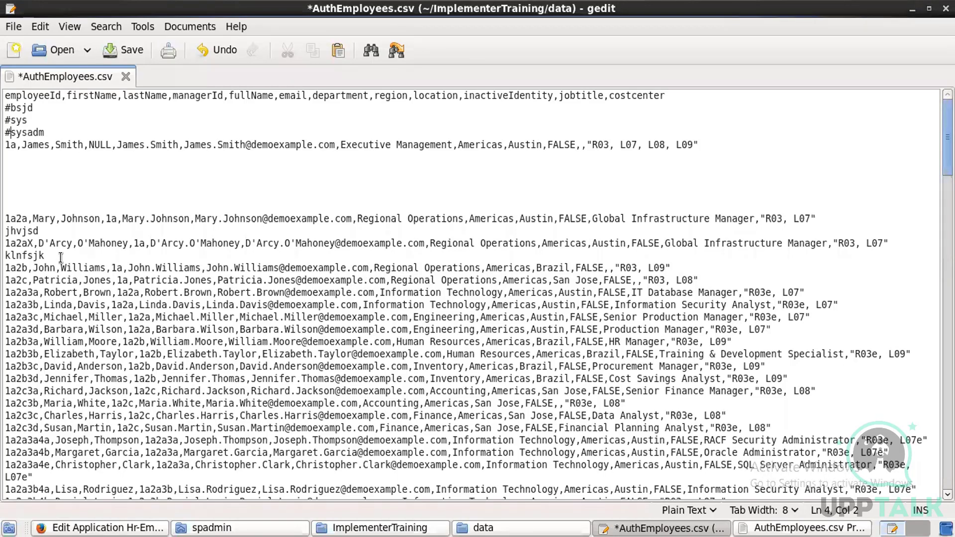
pyautogui.click(9, 232)
pyautogui.write('#')
pyautogui.click(6, 255)
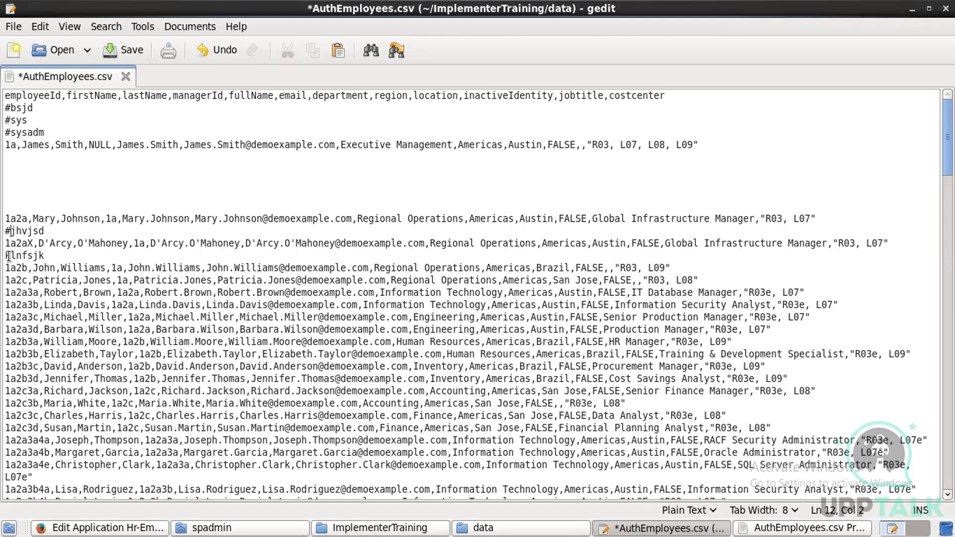
pyautogui.write('#')
pyautogui.hotkey('alt', 'Tab')
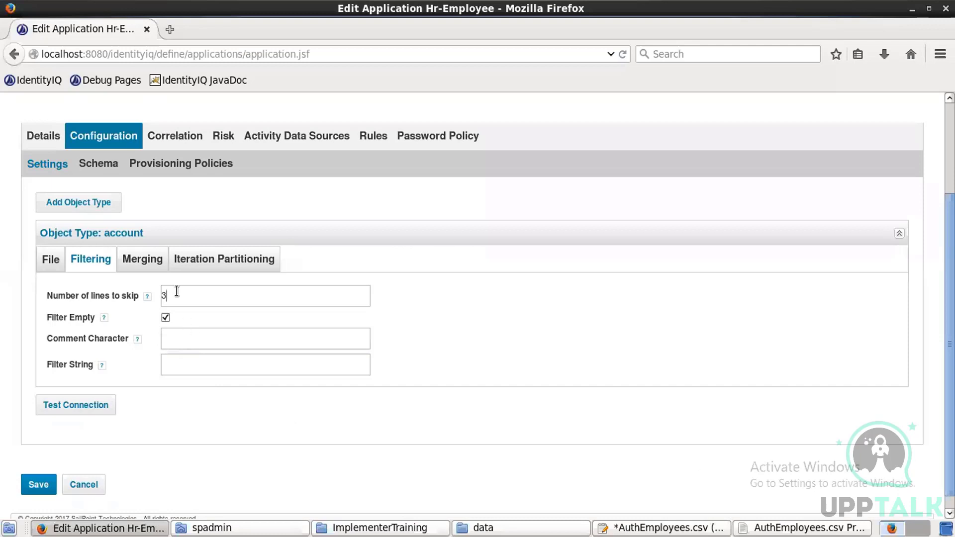
# Step: Clear the lines-to-skip value of 3, leave Comment Character empty, and return to the CSV
pyautogui.press('BackSpace')
pyautogui.write('#')
pyautogui.press('BackSpace')
pyautogui.hotkey('alt', 'Tab')
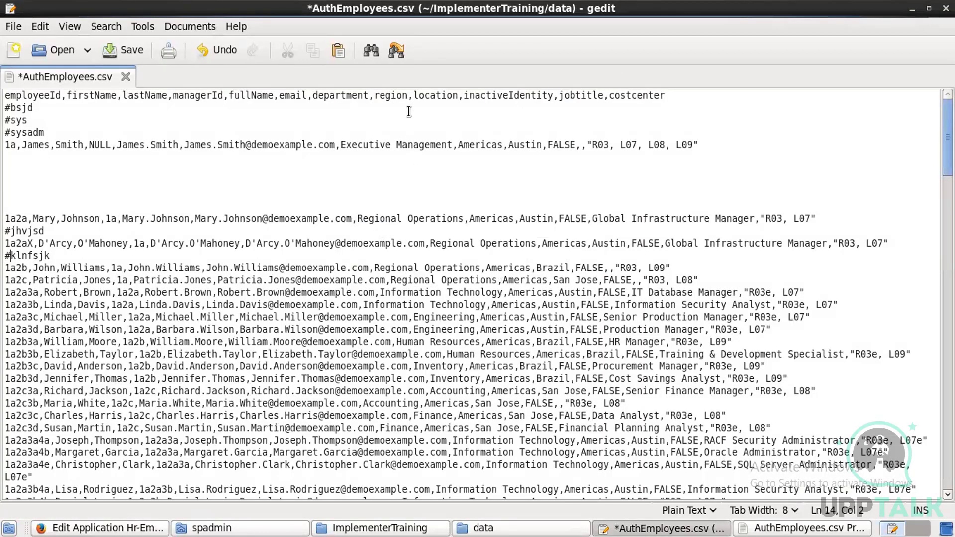
# Step: Set the Filter String to 'region == Americas', using the region column name from the CSV header
pyautogui.doubleClick(402, 96)
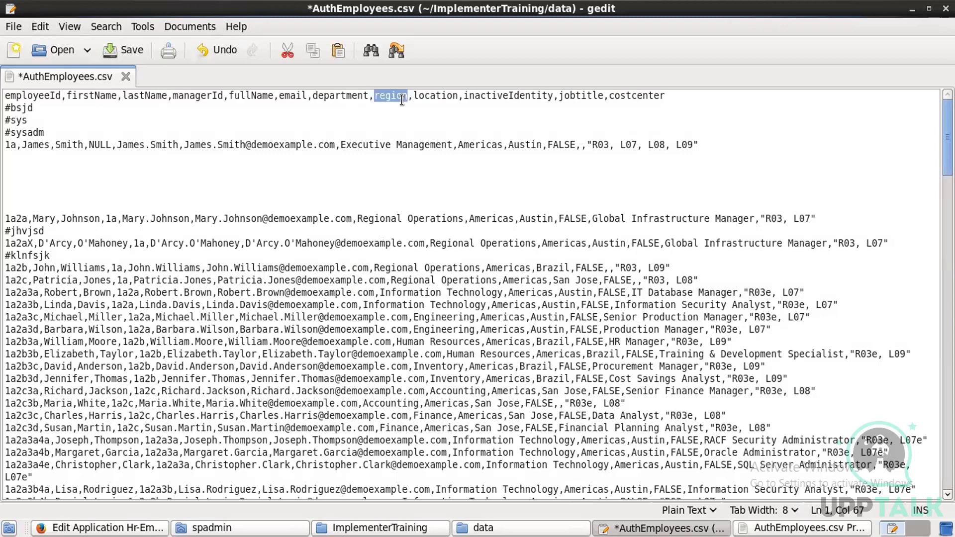
pyautogui.hotkey('alt', 'Tab')
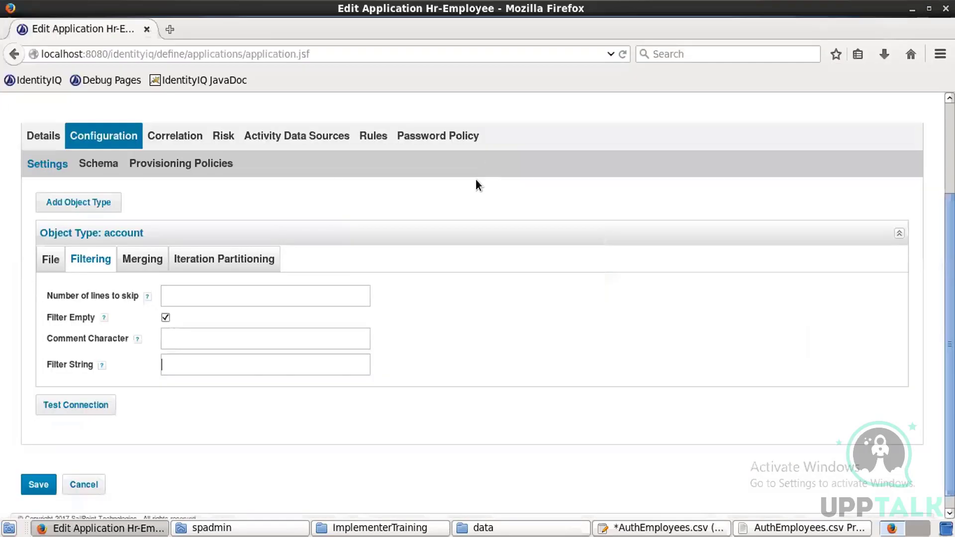
pyautogui.write('region === A')
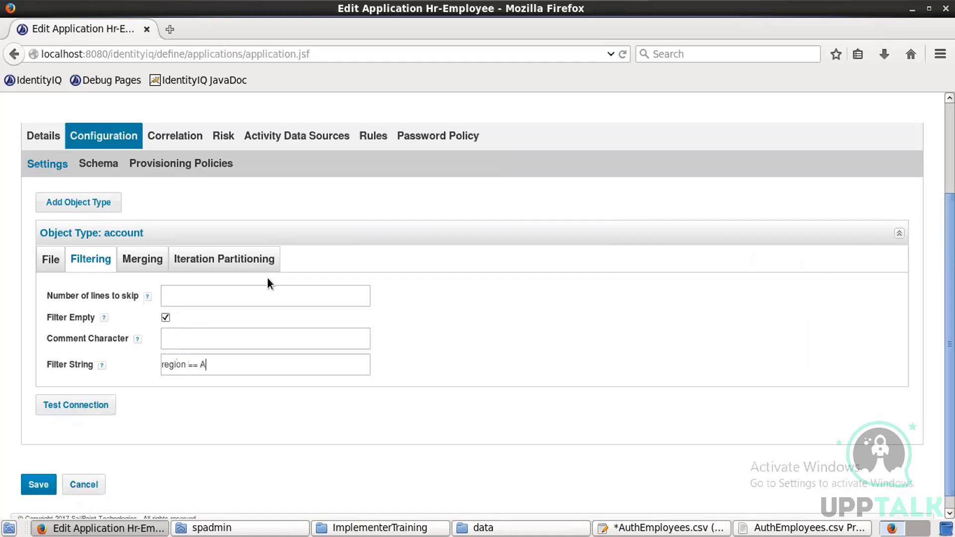
pyautogui.write('mericas')
pyautogui.hotkey('alt', 'Tab')
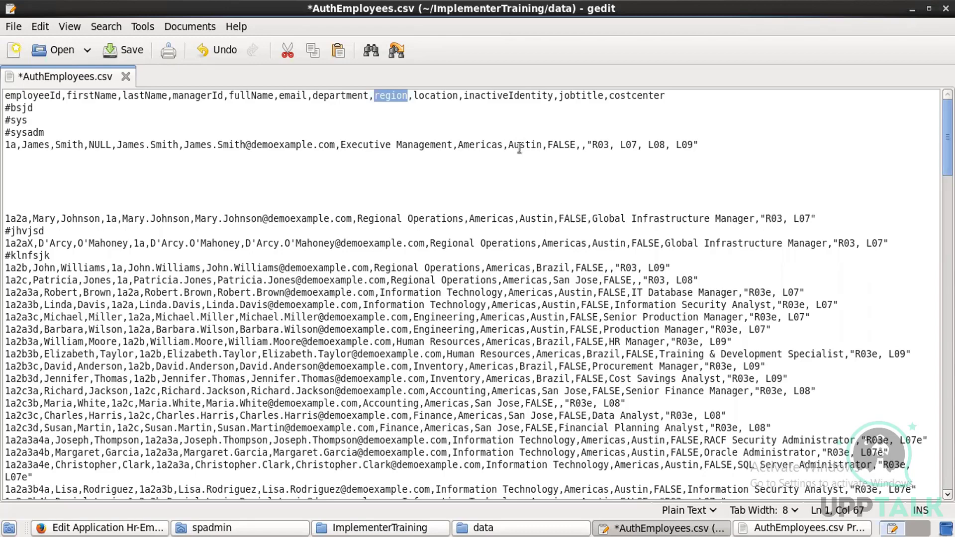
# Step: Undo the CSV junk-line edits and clear the 'region == Americas' filter string
pyautogui.hotkey('ctrl', 'z')
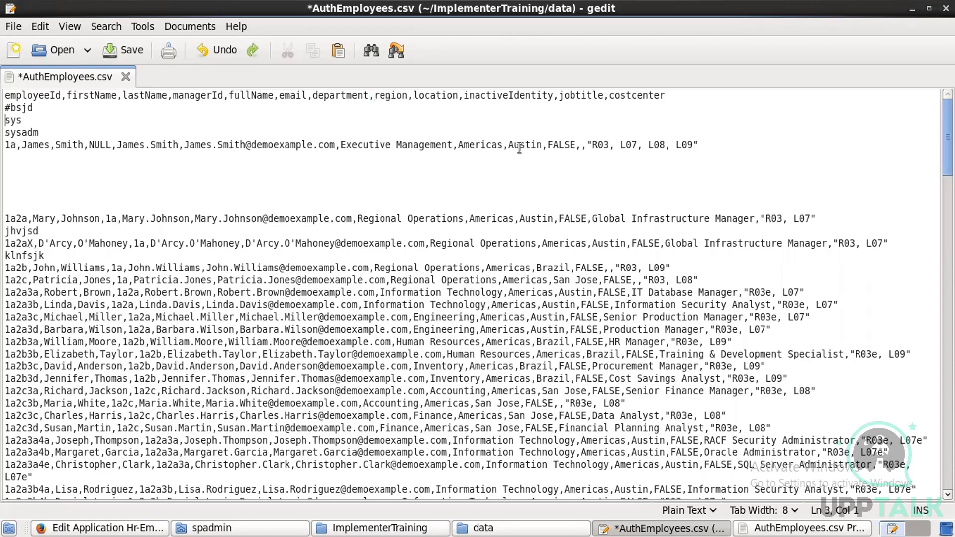
pyautogui.hotkey('ctrl', 'z')
pyautogui.hotkey('ctrl', 'z')
pyautogui.hotkey('ctrl', 'z')
pyautogui.hotkey('ctrl', 'z')
pyautogui.hotkey('ctrl', 'z')
pyautogui.hotkey('ctrl', 'z')
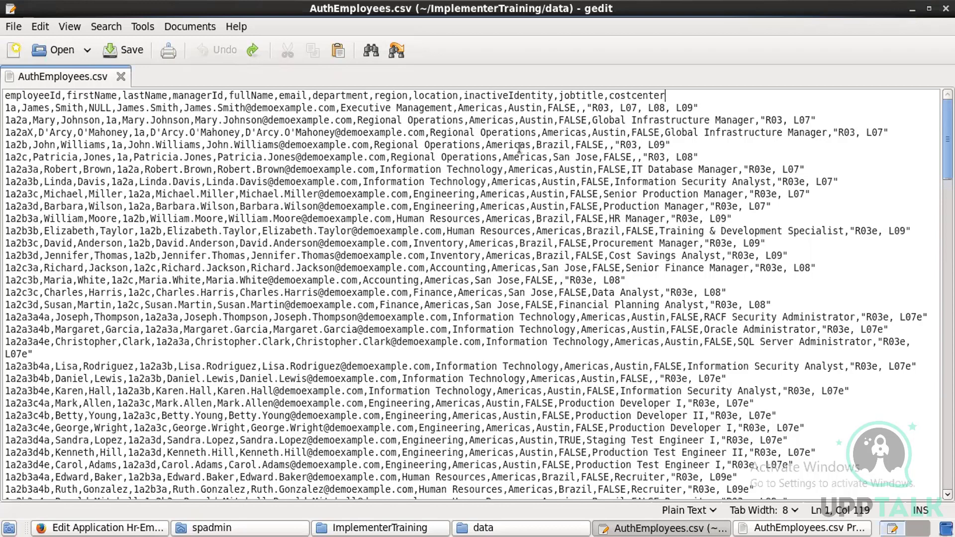
pyautogui.hotkey('alt', 'Tab')
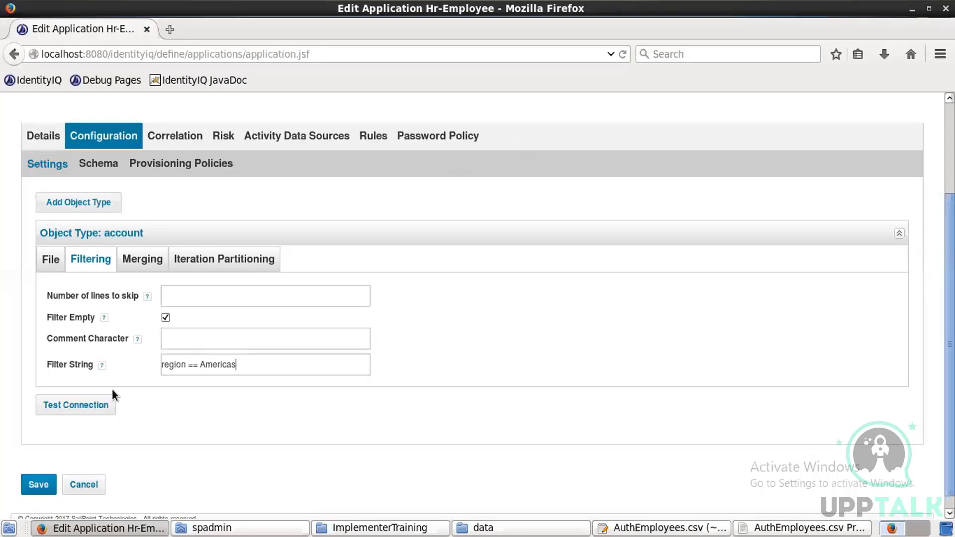
pyautogui.hotkey('ctrl', 'a')
pyautogui.press('BackSpace')
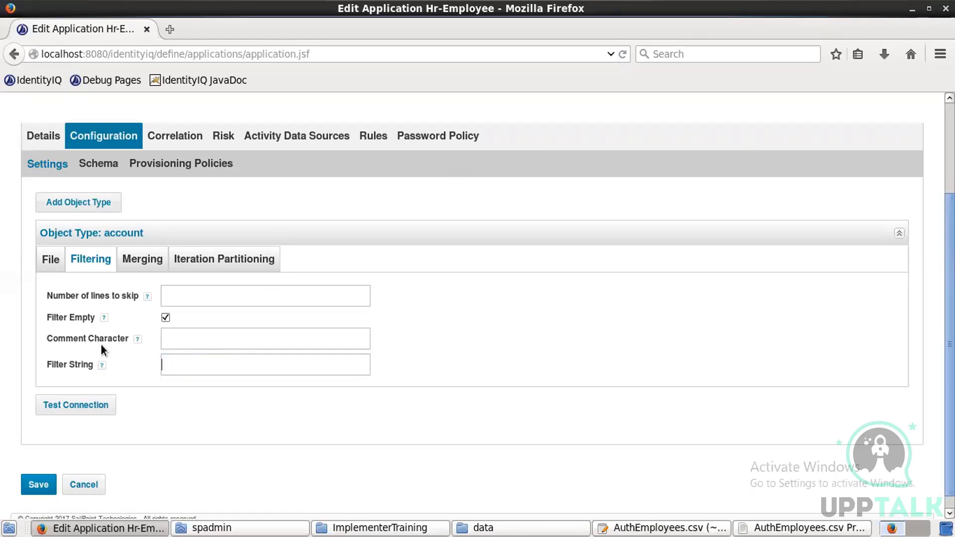
# Step: View the Merging settings with merging left off, checking AuthEmployees.csv in gedit along the way
pyautogui.click(142, 259)
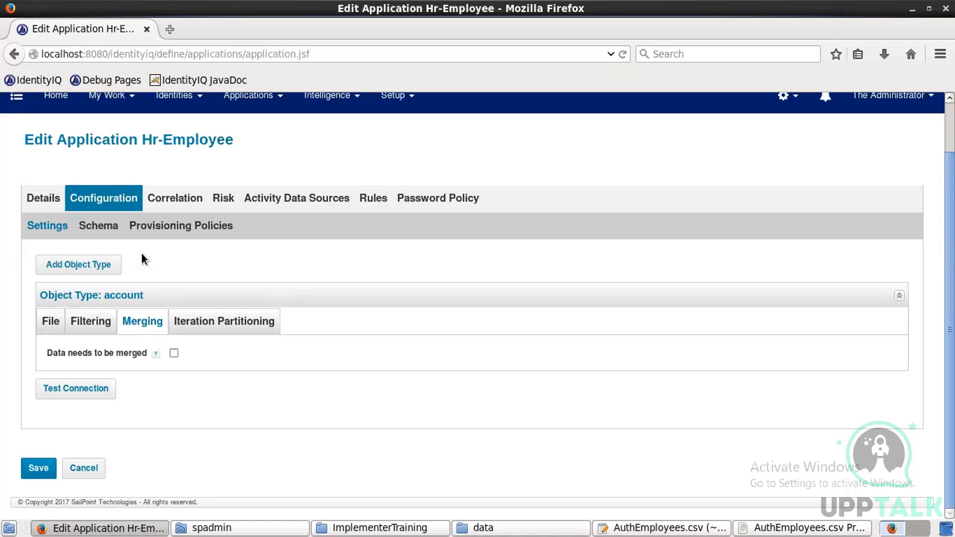
pyautogui.click(658, 528)
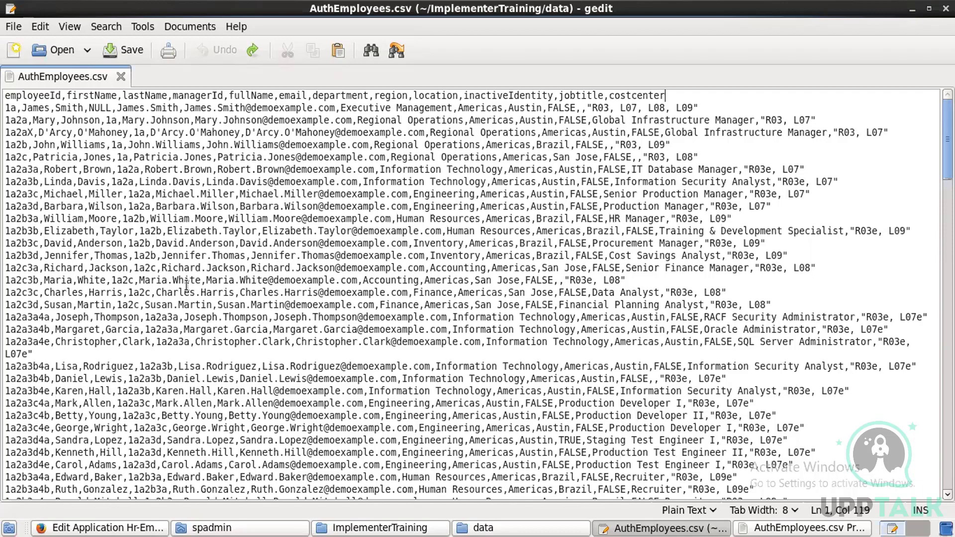
pyautogui.hotkey('alt', 'Tab')
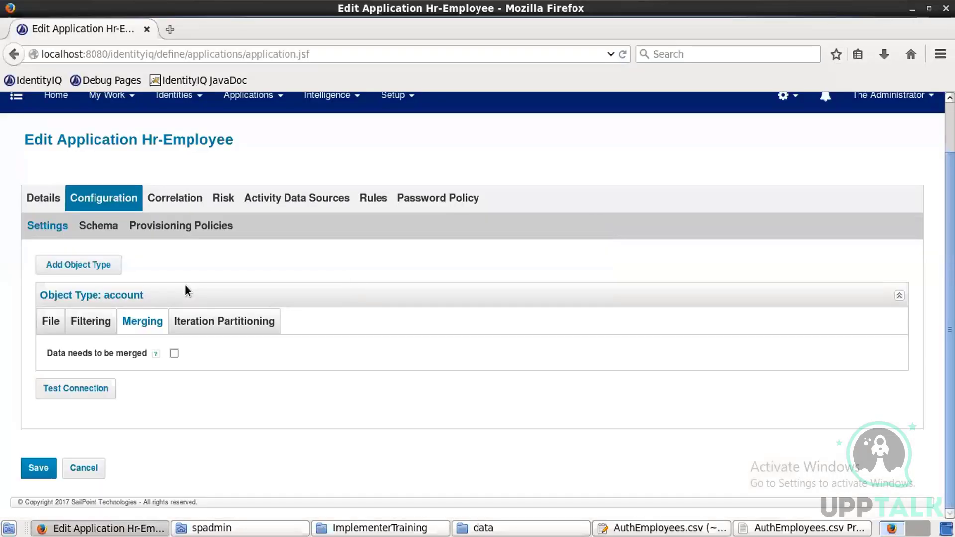
pyautogui.moveTo(140, 359)
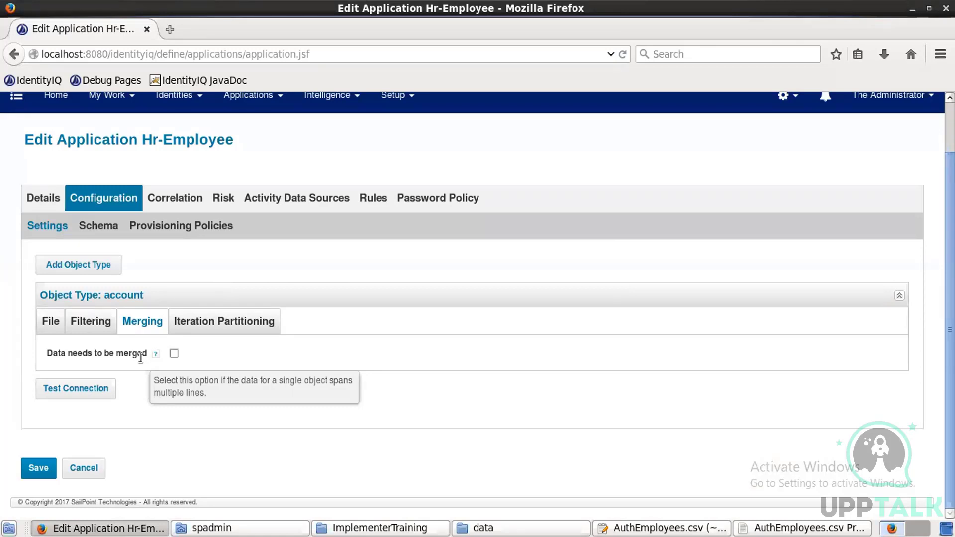
# Step: Try Manually Defined partitioning with 5, revert Partitioning Mode to Auto, and open the account Schema
pyautogui.click(208, 323)
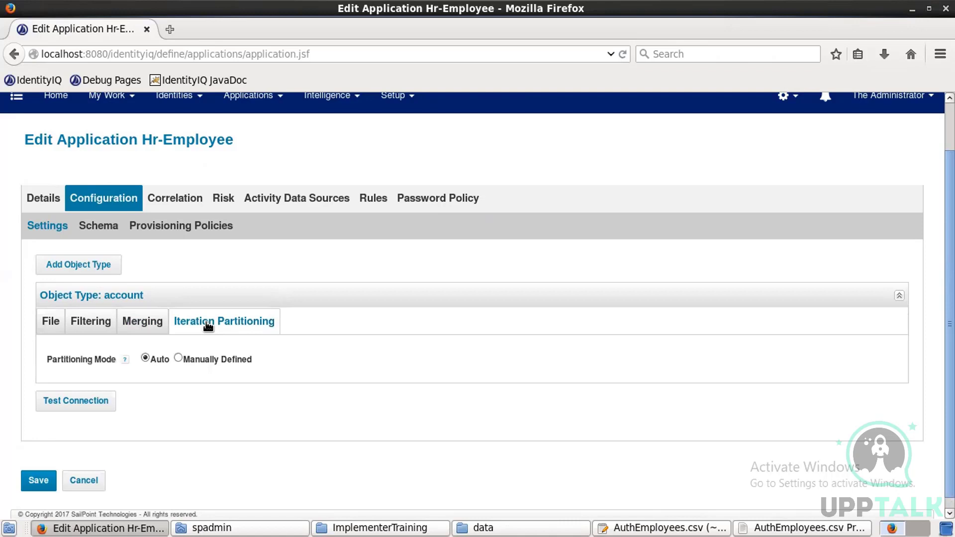
pyautogui.click(178, 357)
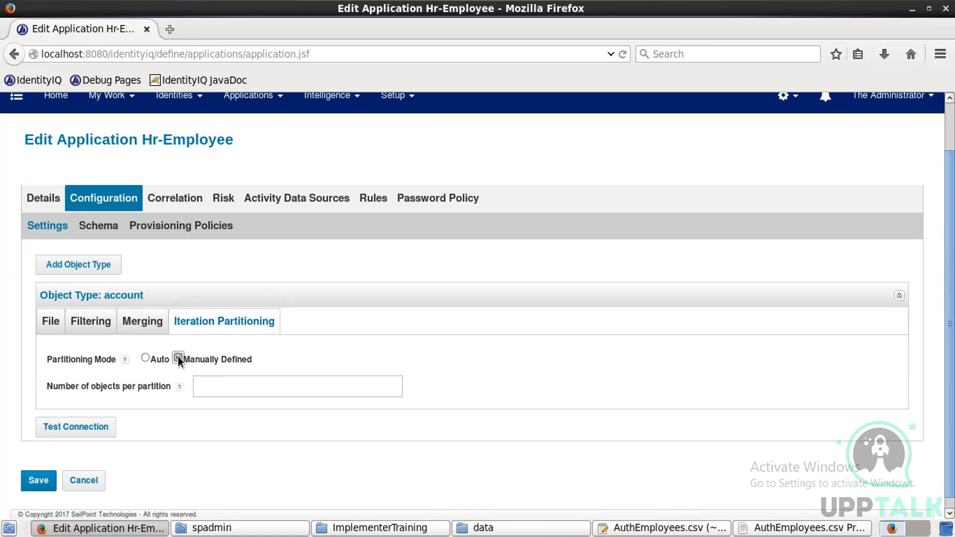
pyautogui.click(254, 387)
pyautogui.write('5')
pyautogui.press('BackSpace')
pyautogui.click(145, 357)
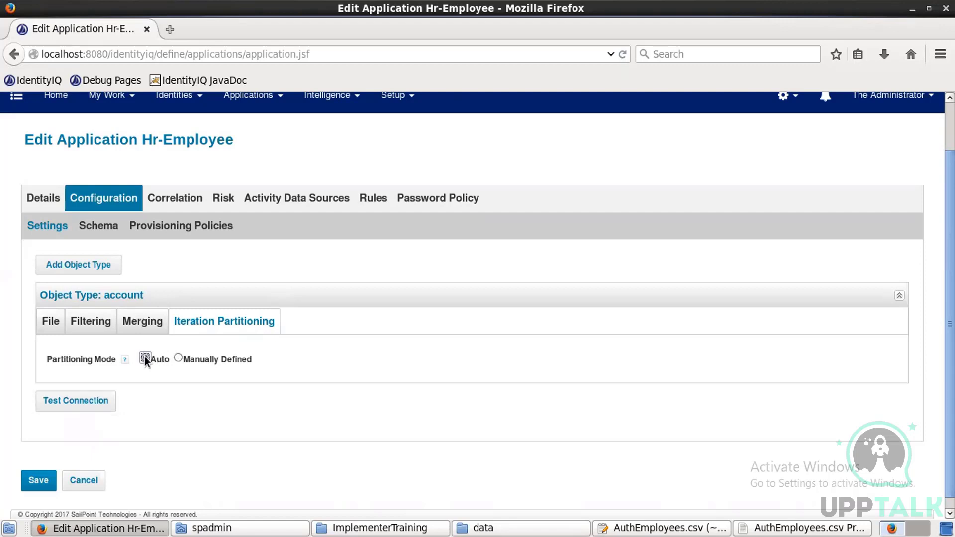
pyautogui.click(111, 225)
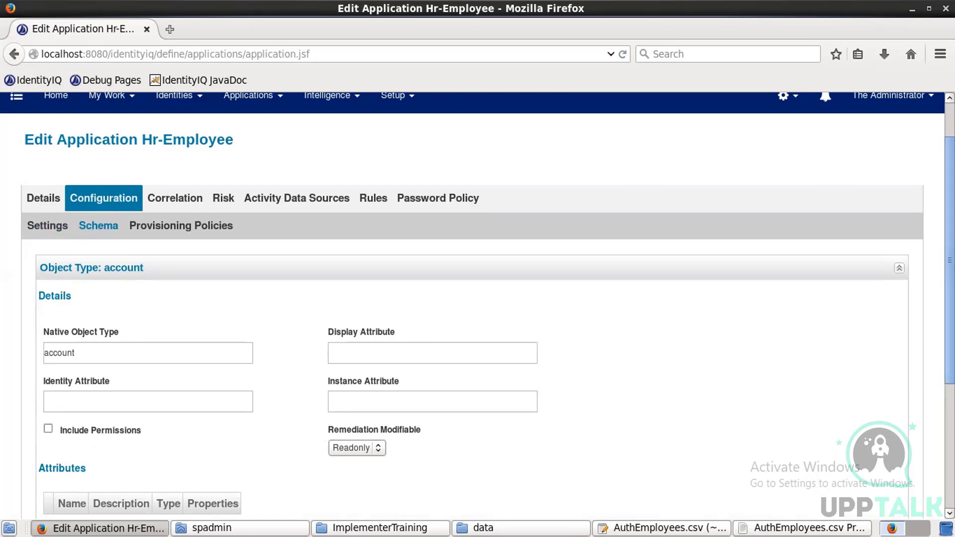
# Step: Discover the twelve string schema attributes from the CSV, employeeId through costcenter, and review the list
pyautogui.scroll(-5, 478, 298)
pyautogui.scroll(-1, 478, 299)
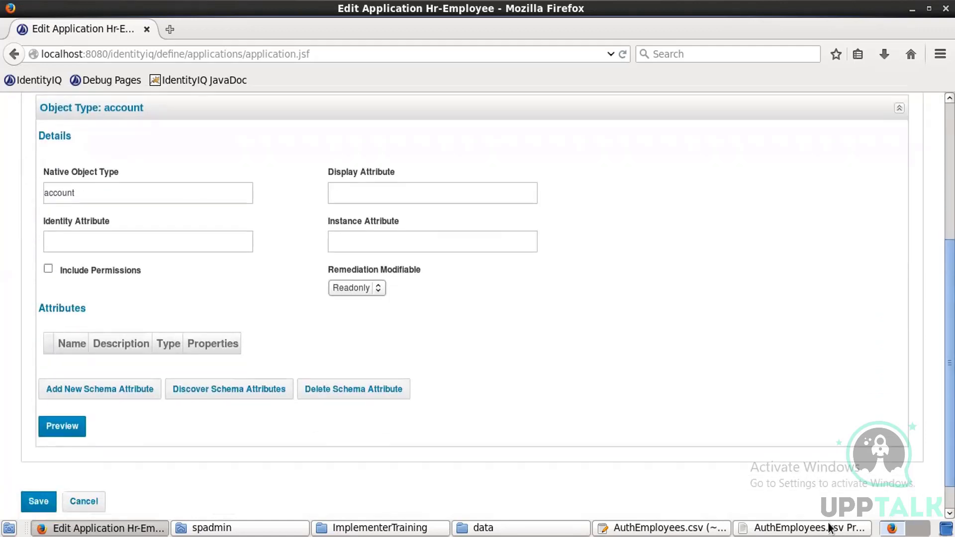
pyautogui.scroll(-1, 888, 512)
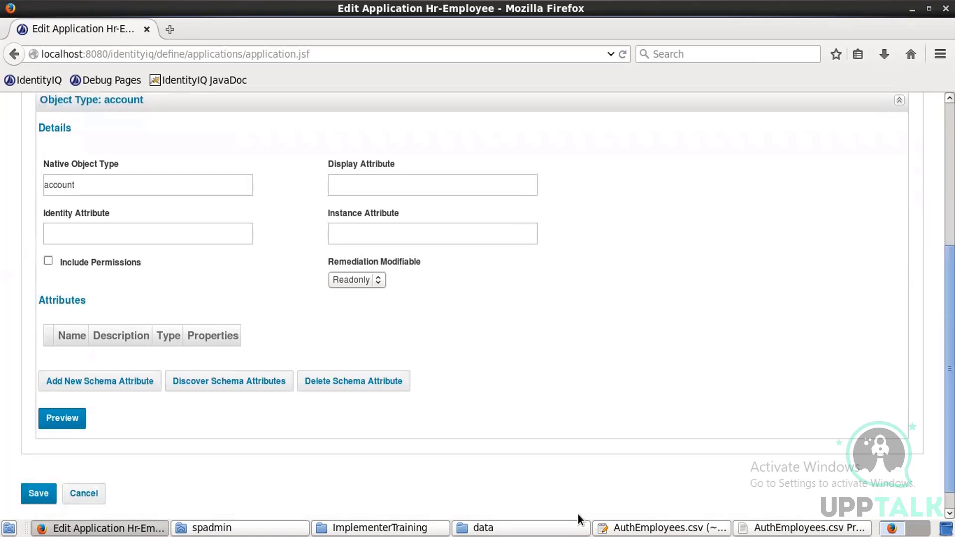
pyautogui.click(233, 381)
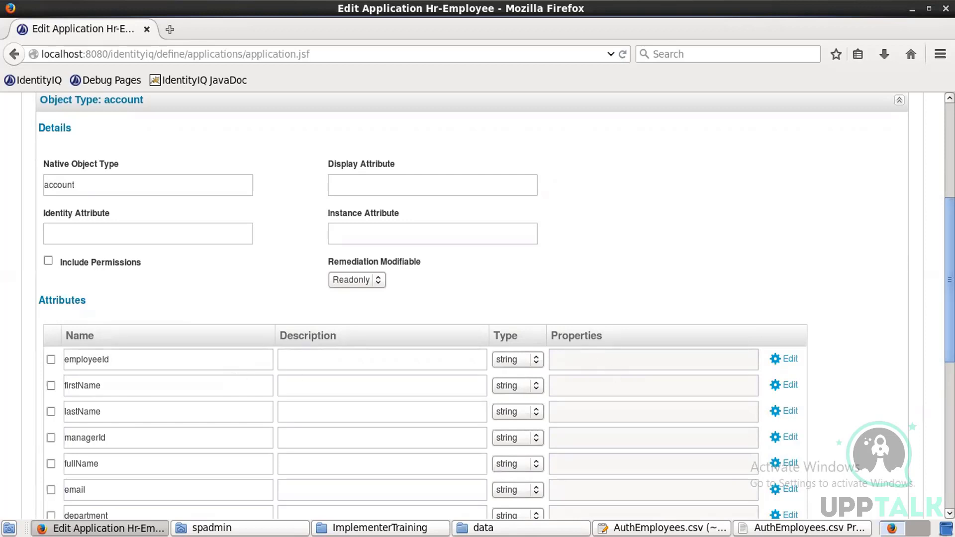
pyautogui.scroll(-3, 647, 299)
pyautogui.scroll(-3, 477, 305)
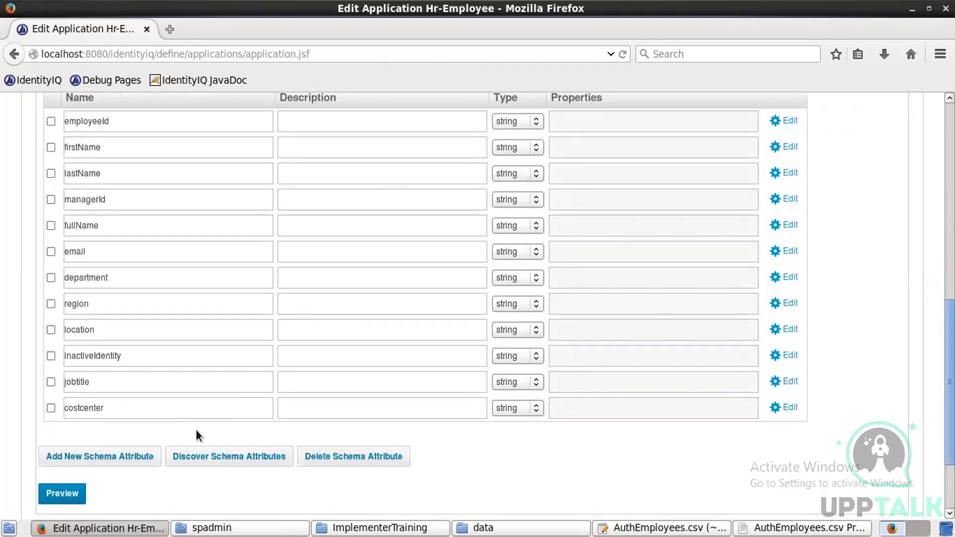
pyautogui.click(617, 528)
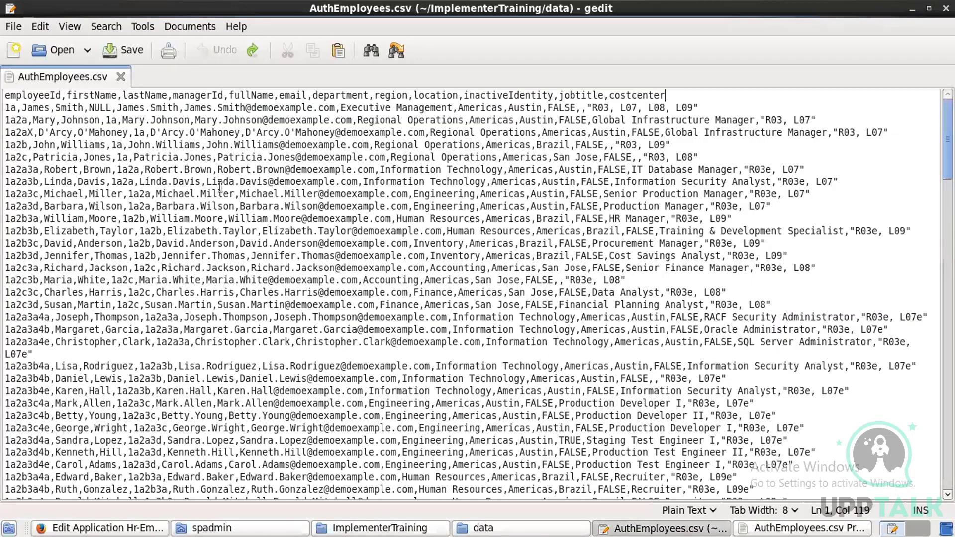
pyautogui.doubleClick(35, 107)
pyautogui.doubleClick(72, 109)
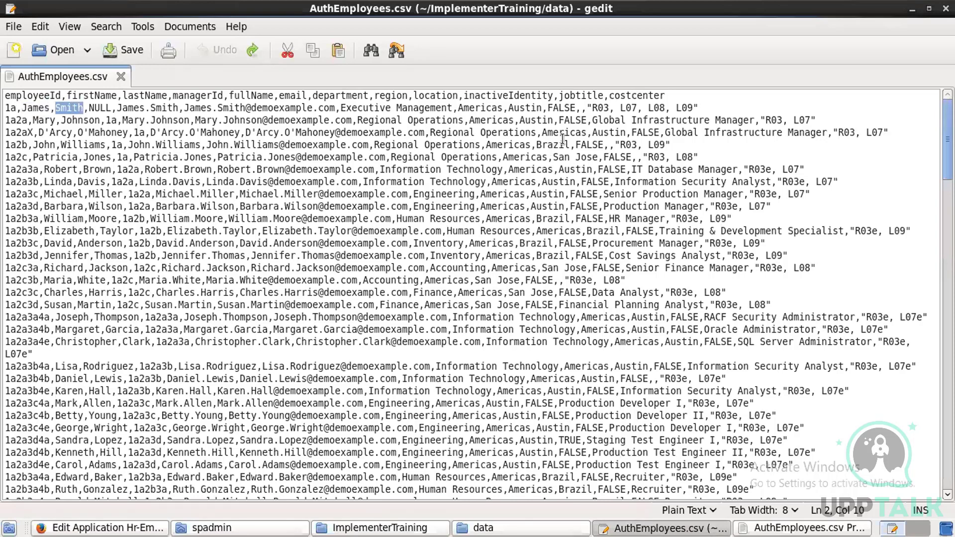
pyautogui.moveTo(587, 108); pyautogui.dragTo(704, 106)
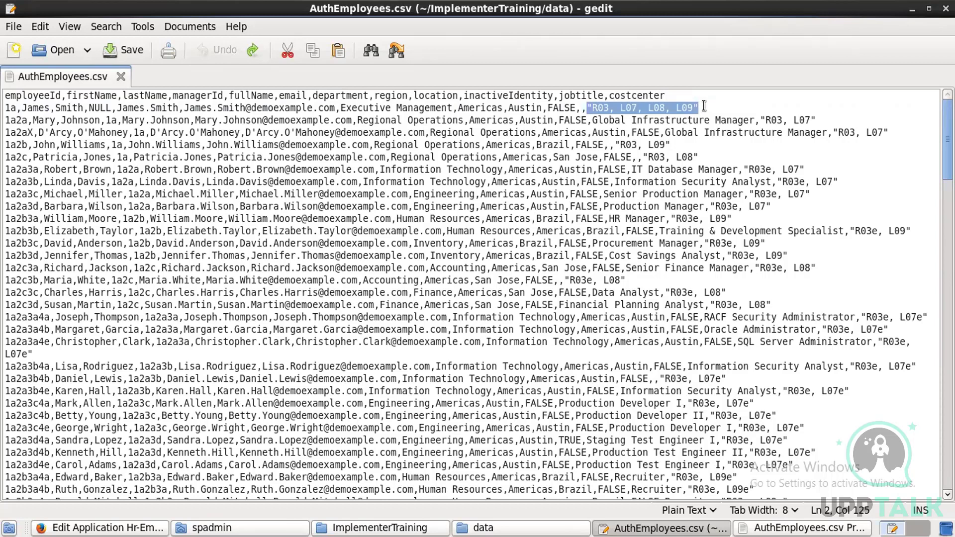
pyautogui.click(158, 529)
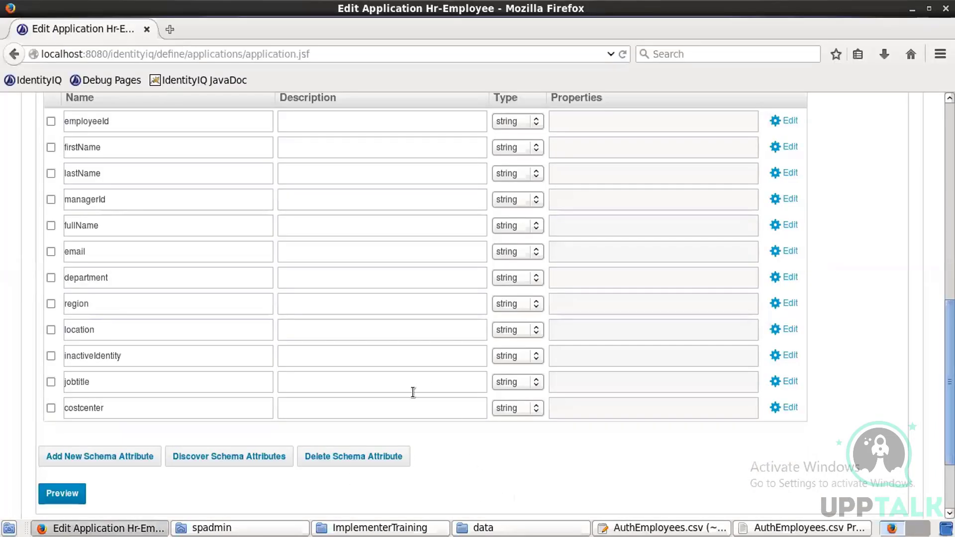
# Step: Make the costcenter attribute Multi-Valued and save the change
pyautogui.click(788, 407)
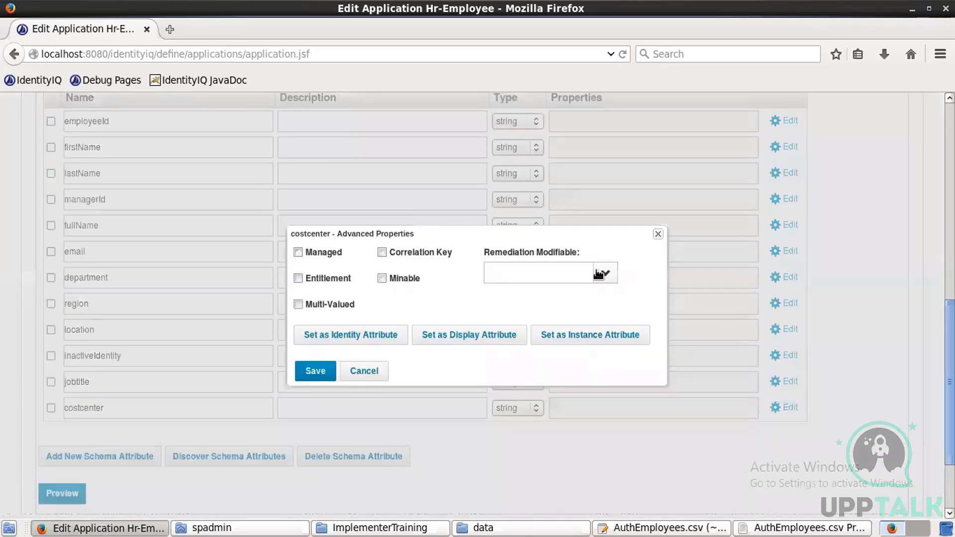
pyautogui.click(299, 305)
pyautogui.click(318, 374)
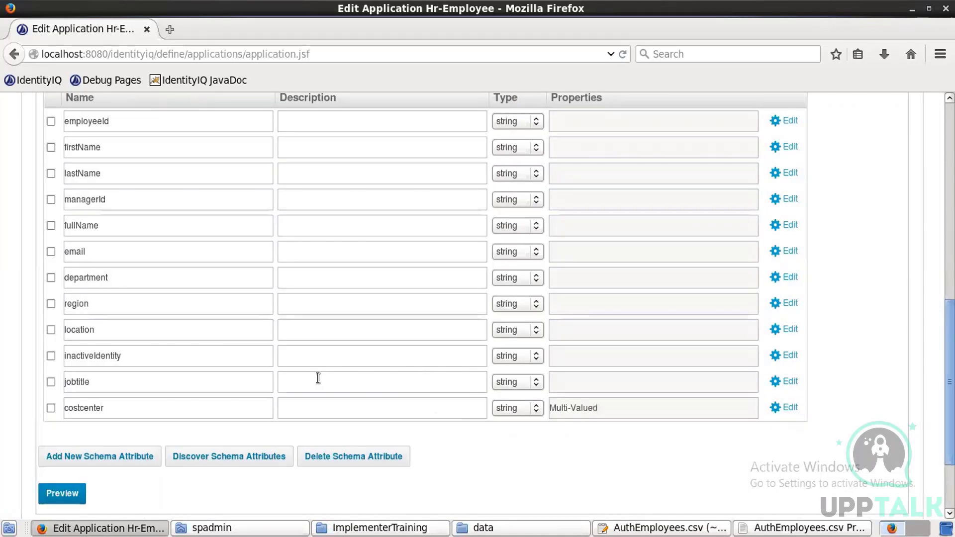
pyautogui.scroll(-4, 478, 298)
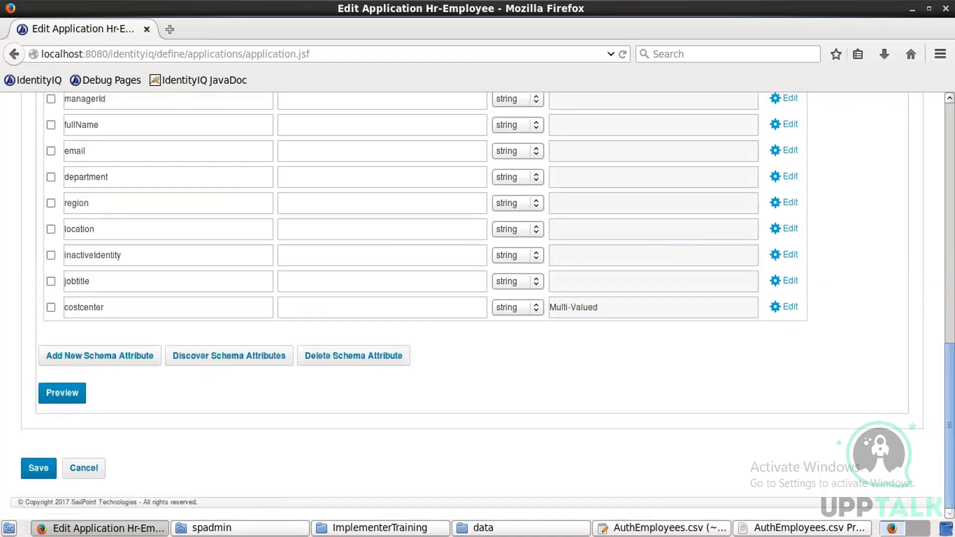
pyautogui.scroll(5, 477, 298)
pyautogui.scroll(6, 486, 232)
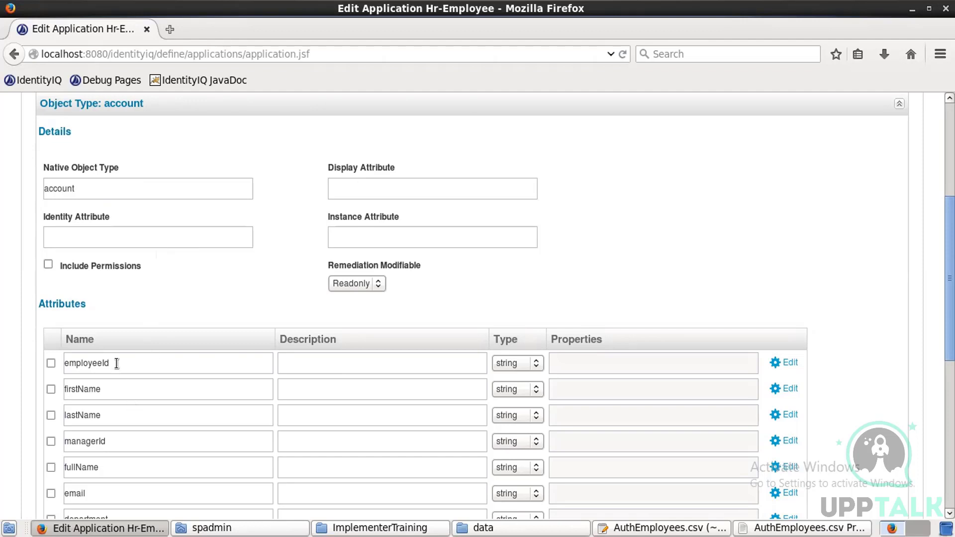
# Step: Paste employeeId into Identity Attribute and fullName into Display Attribute
pyautogui.doubleClick(95, 364)
pyautogui.hotkey('ctrl', 'c')
pyautogui.click(106, 234)
pyautogui.hotkey('ctrl', 'v')
pyautogui.moveTo(99, 469); pyautogui.dragTo(28, 463)
pyautogui.hotkey('ctrl', 'c')
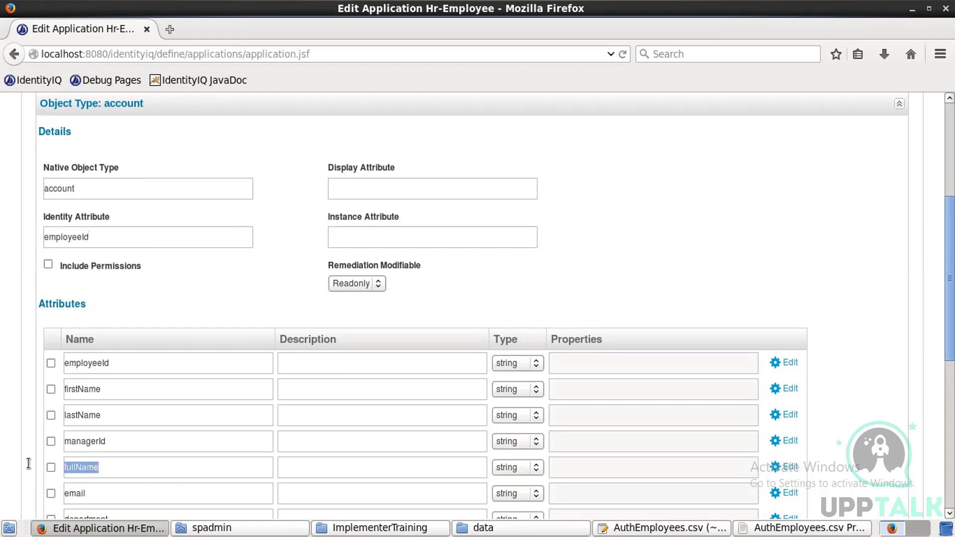
pyautogui.click(452, 194)
pyautogui.hotkey('ctrl', 'v')
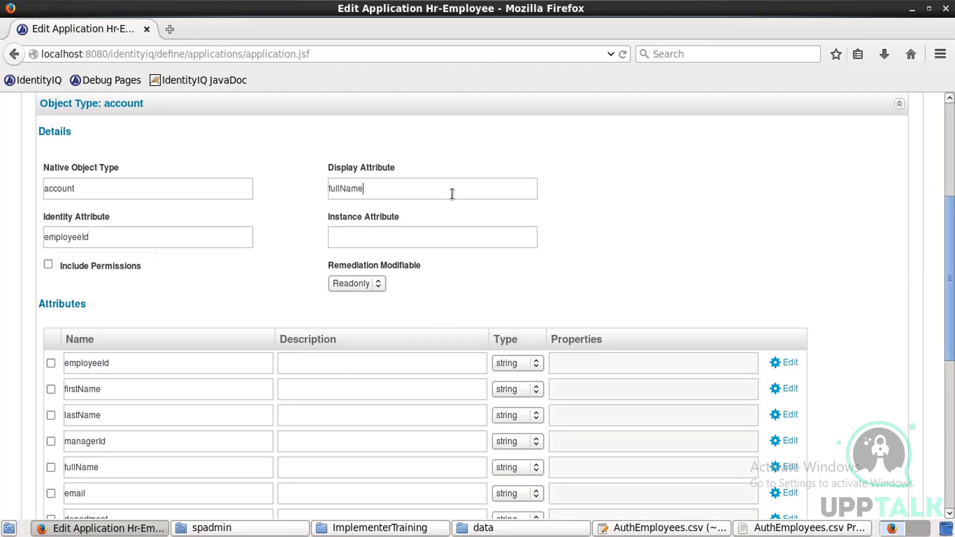
pyautogui.moveTo(950, 318); pyautogui.dragTo(949, 465)
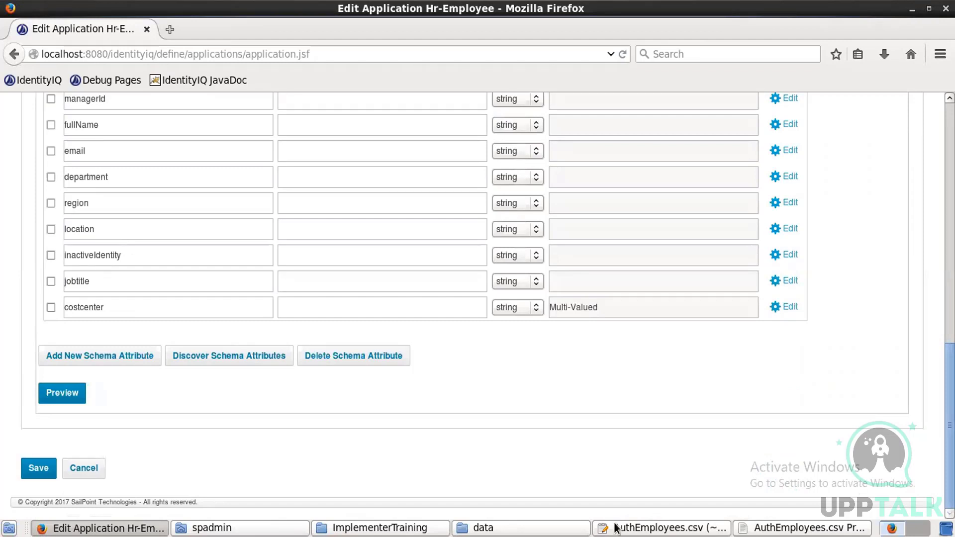
pyautogui.click(63, 393)
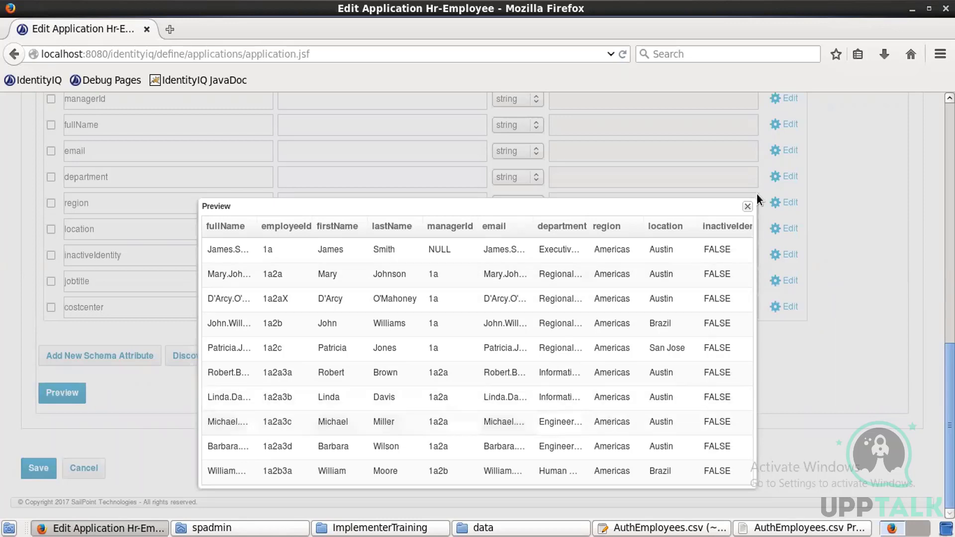
pyautogui.click(748, 206)
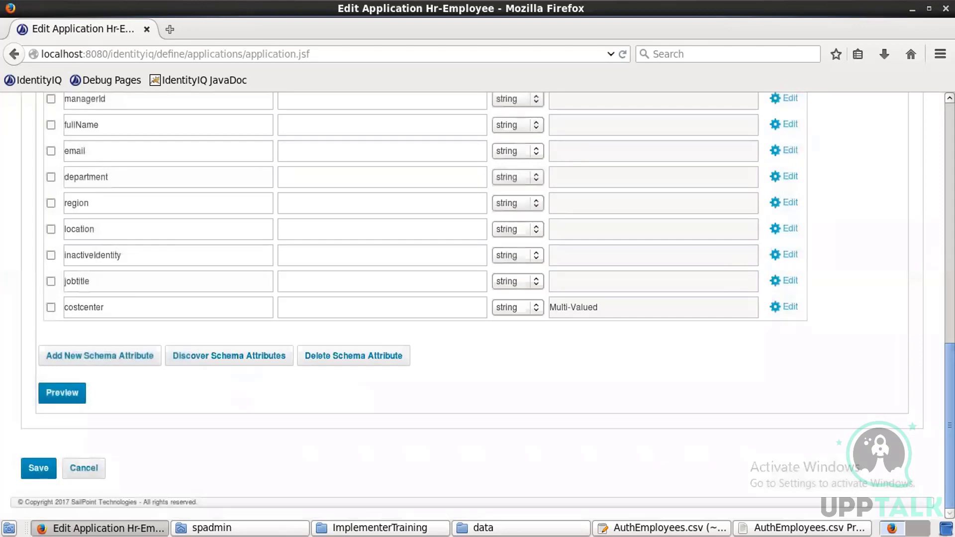
pyautogui.scroll(15, 748, 204)
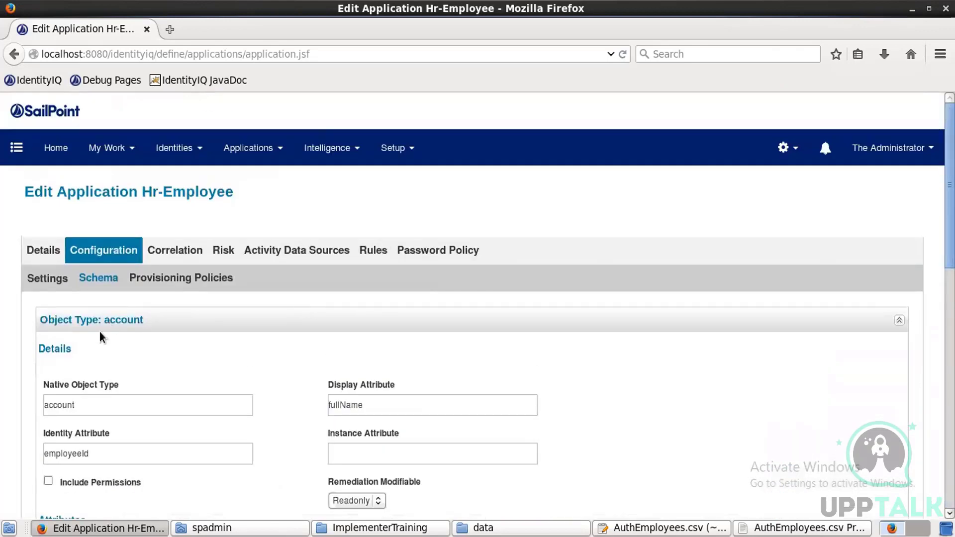
# Step: Look at the Correlation settings, then open the Rules tab with its empty aggregation and provisioning rules
pyautogui.click(198, 252)
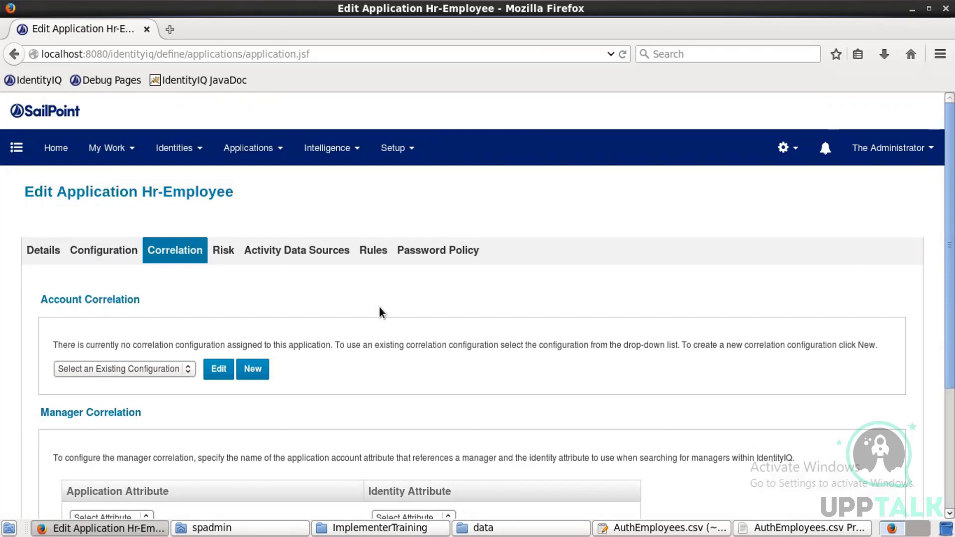
pyautogui.click(374, 254)
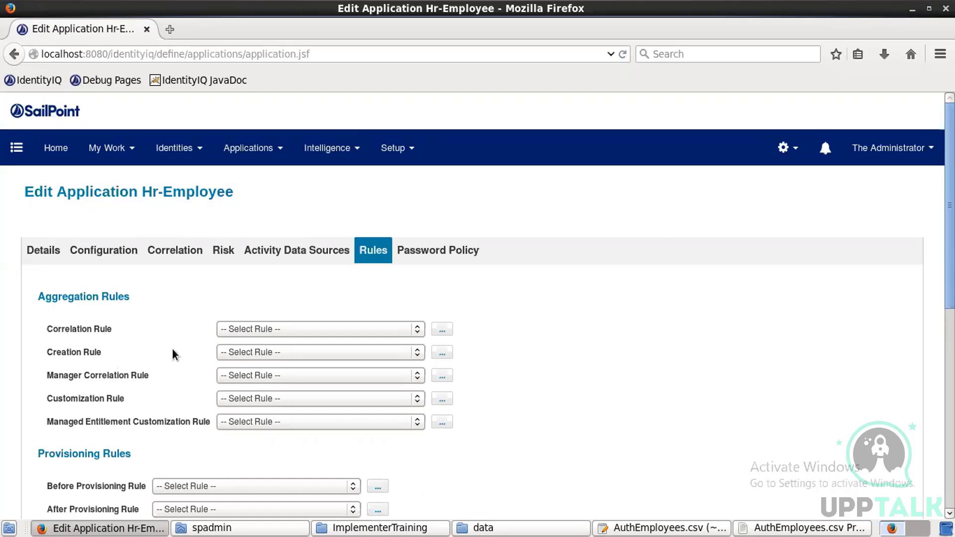
# Step: Write a rule importing sailpoint.object.Identity that calls identity.setPassword with a fixed password, named 'Paasord rule'
pyautogui.click(442, 354)
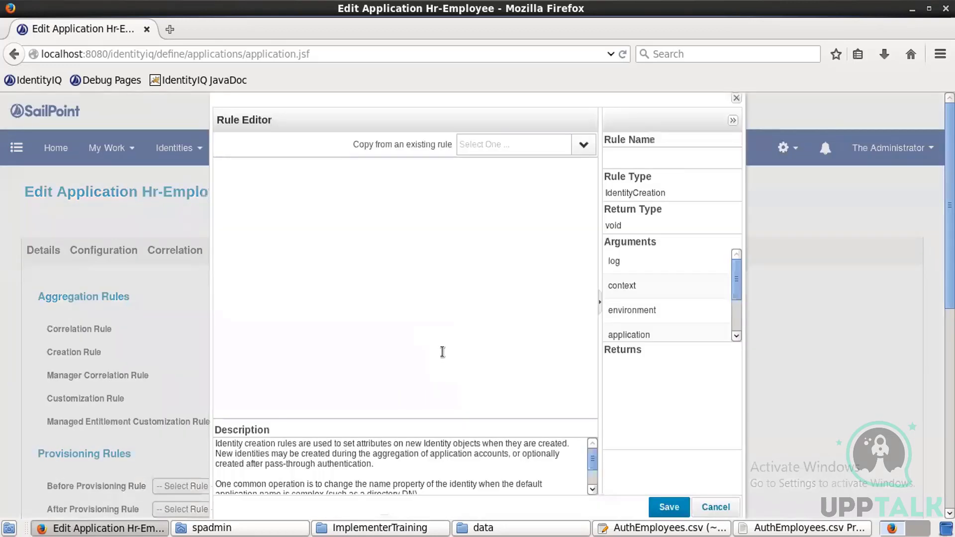
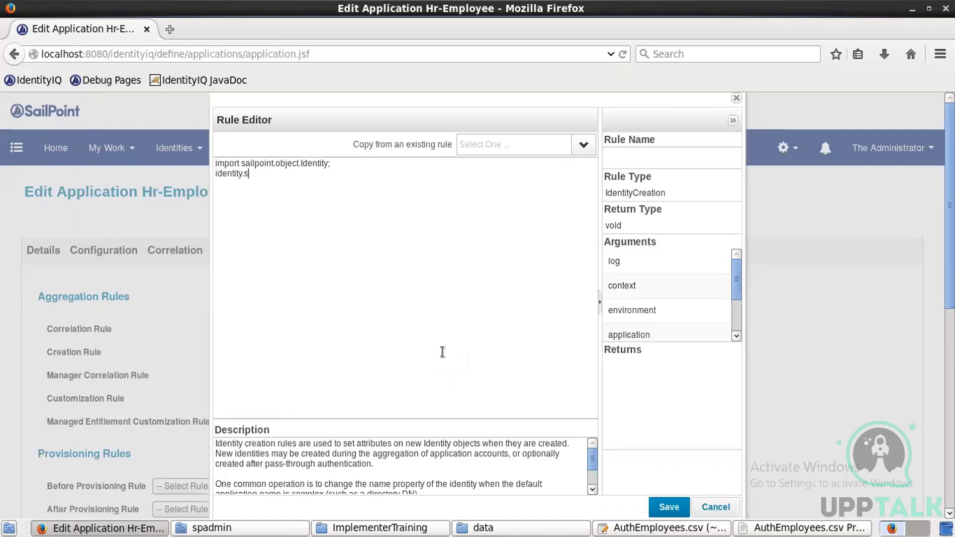
pyautogui.press('Left')
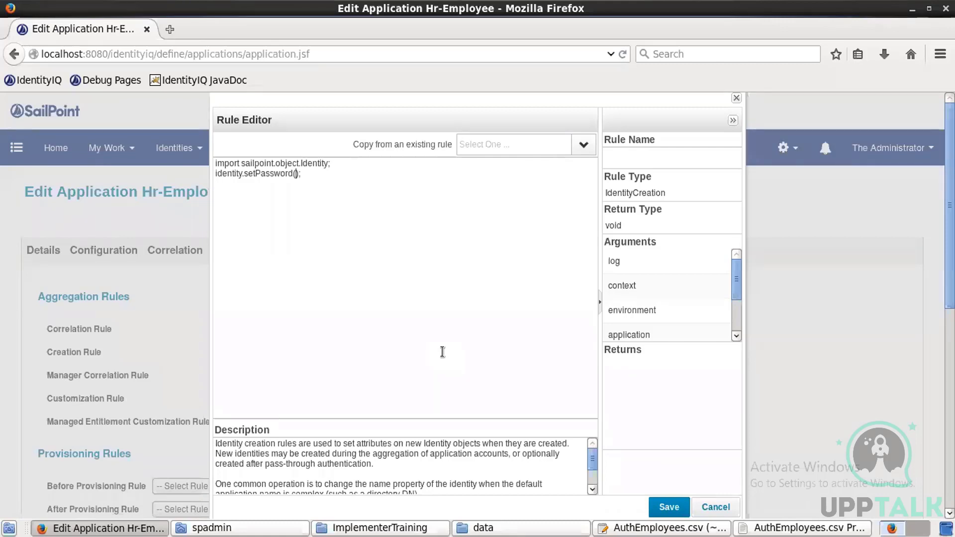
pyautogui.press('Left')
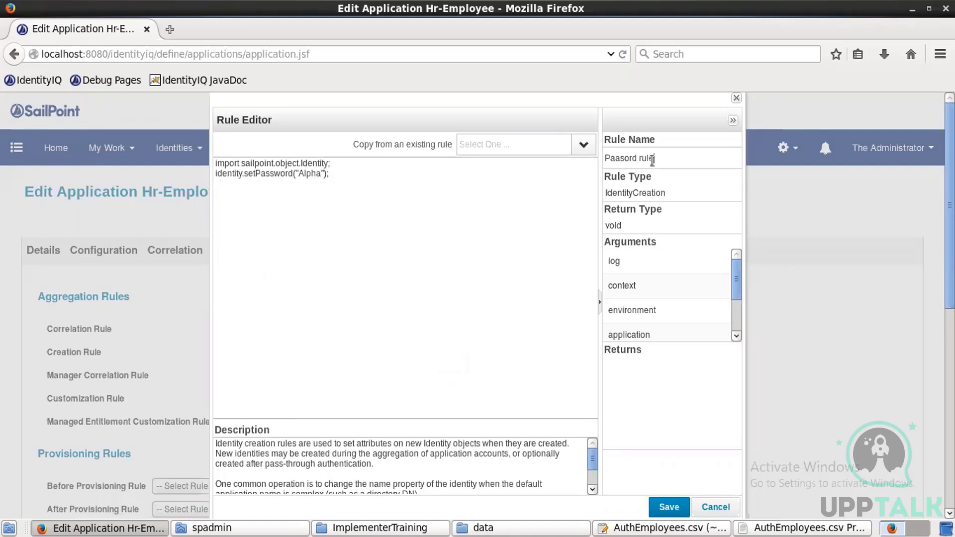
# Step: Save Paasord rule, choose it as Hr-Employee's Creation Rule, and save the application
pyautogui.click(656, 507)
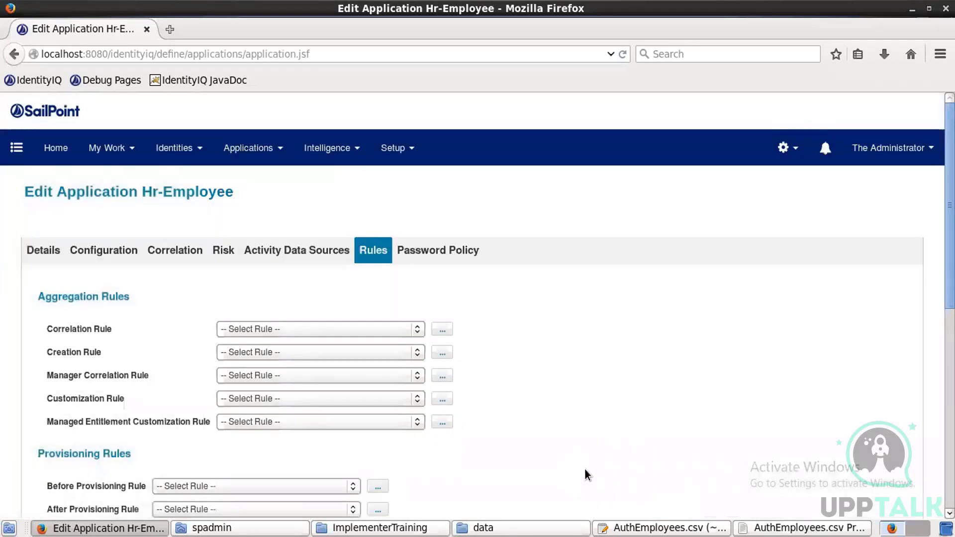
pyautogui.click(417, 353)
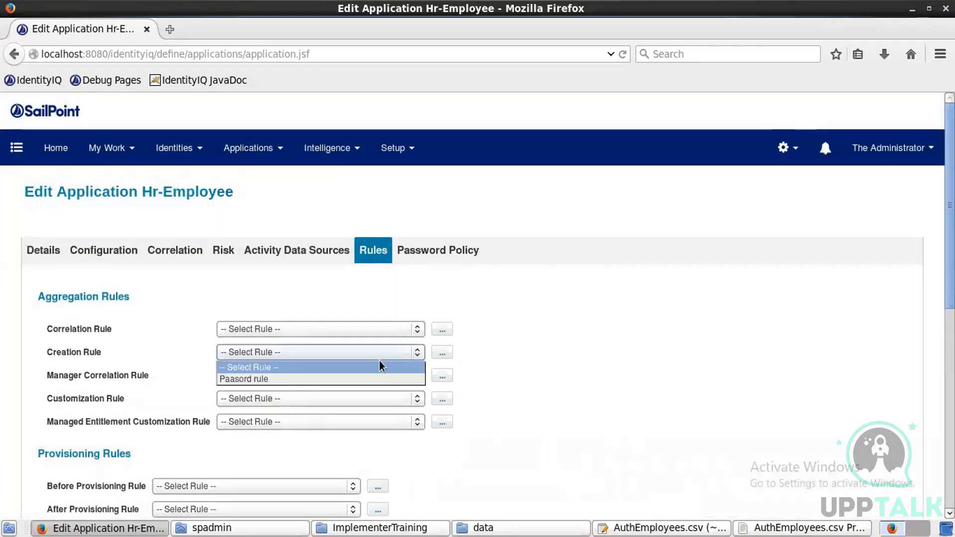
pyautogui.click(305, 379)
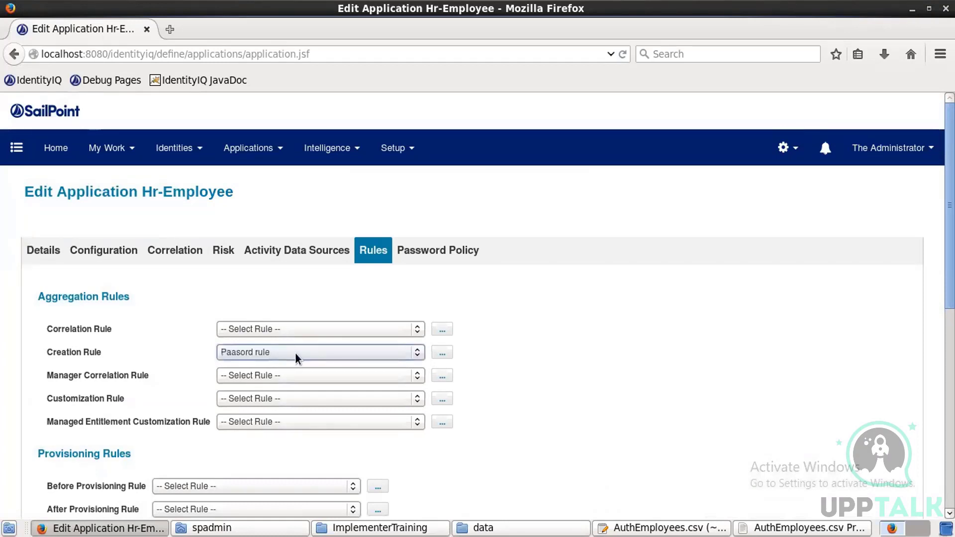
pyautogui.scroll(-8, 478, 298)
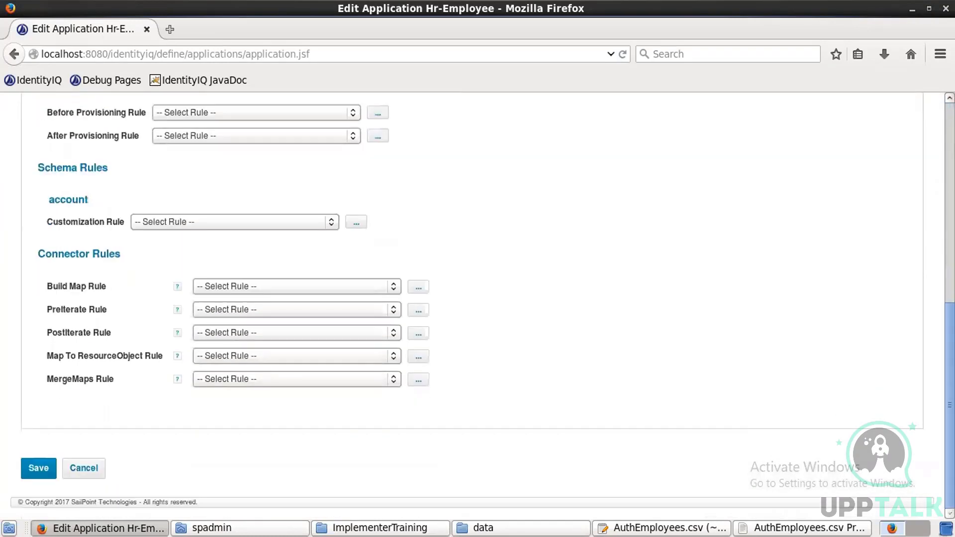
pyautogui.click(37, 470)
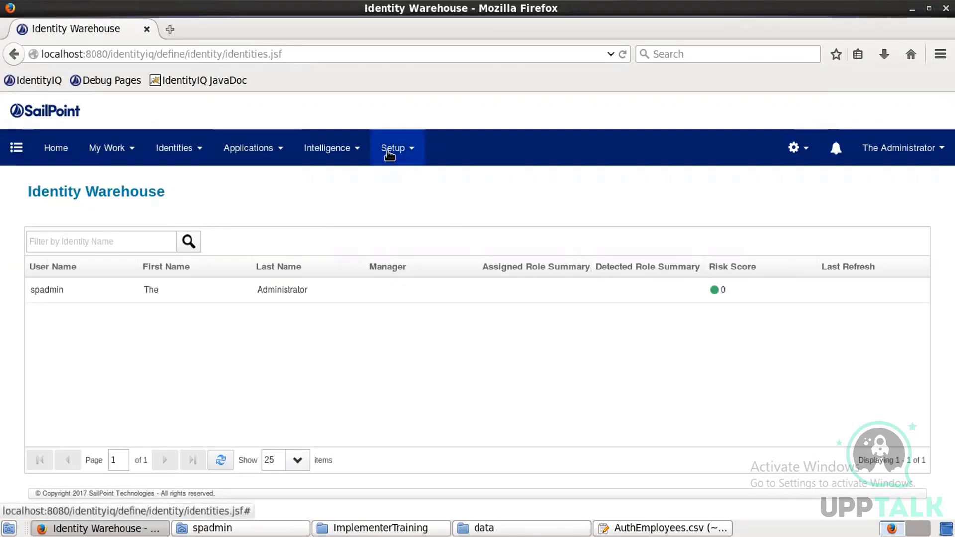
# Step: Create a new Account Aggregation task from Setup > Tasks
pyautogui.click(389, 152)
pyautogui.click(386, 310)
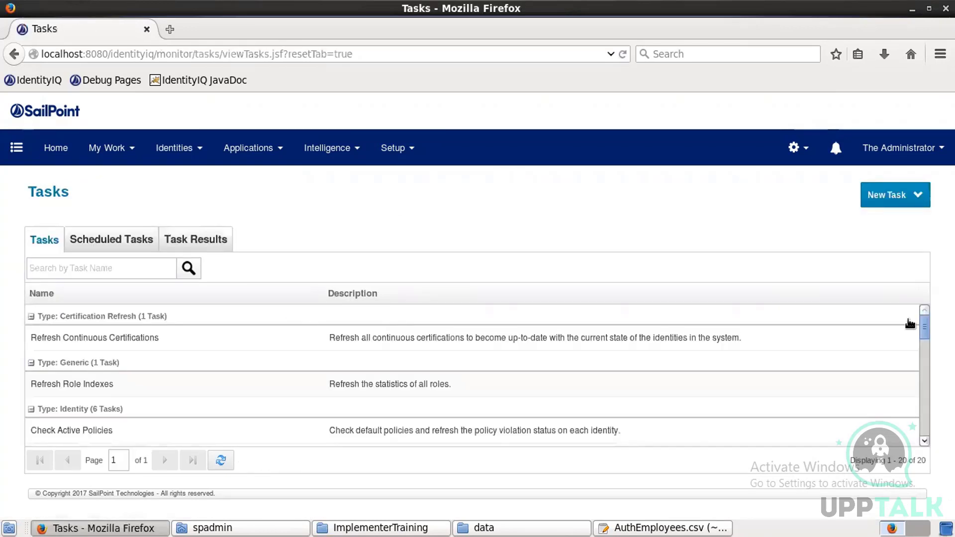
pyautogui.click(894, 199)
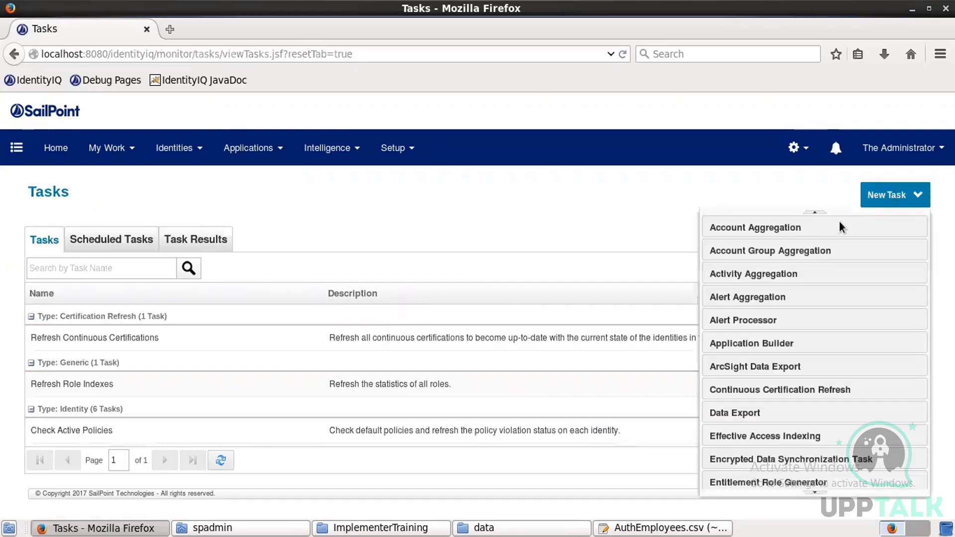
pyautogui.click(798, 230)
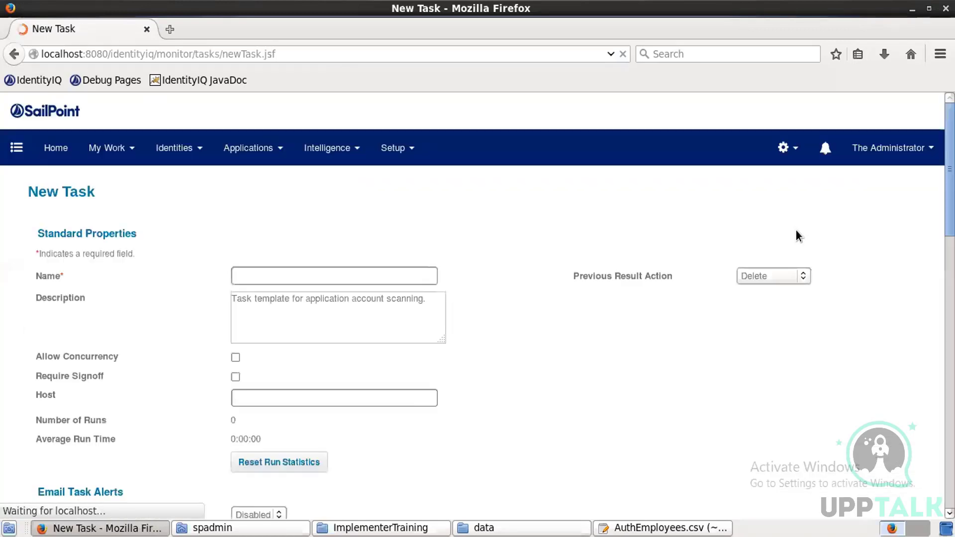
# Step: Name the task 'Hr data aggregation' and bring its aggregation options into view
pyautogui.click(323, 274)
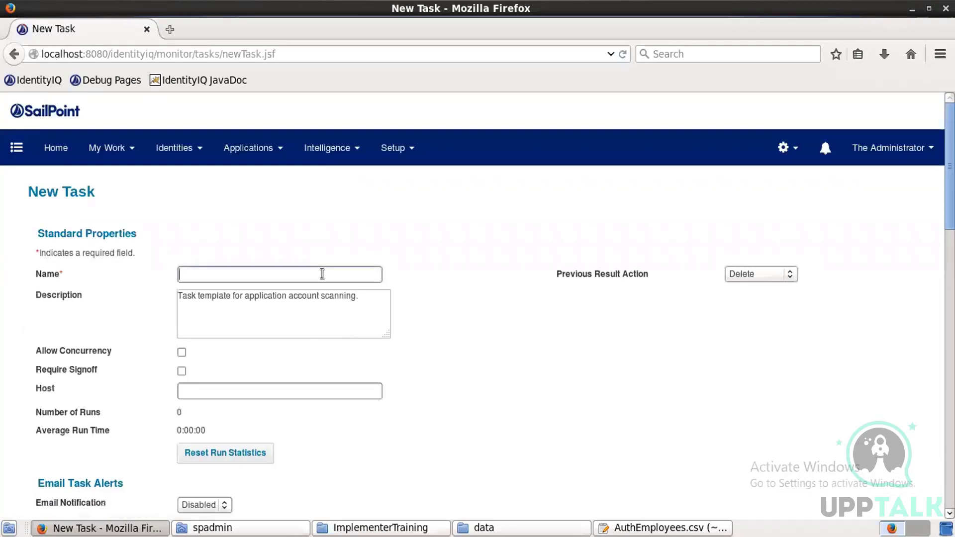
pyautogui.write('Hr')
pyautogui.write('data aggregation')
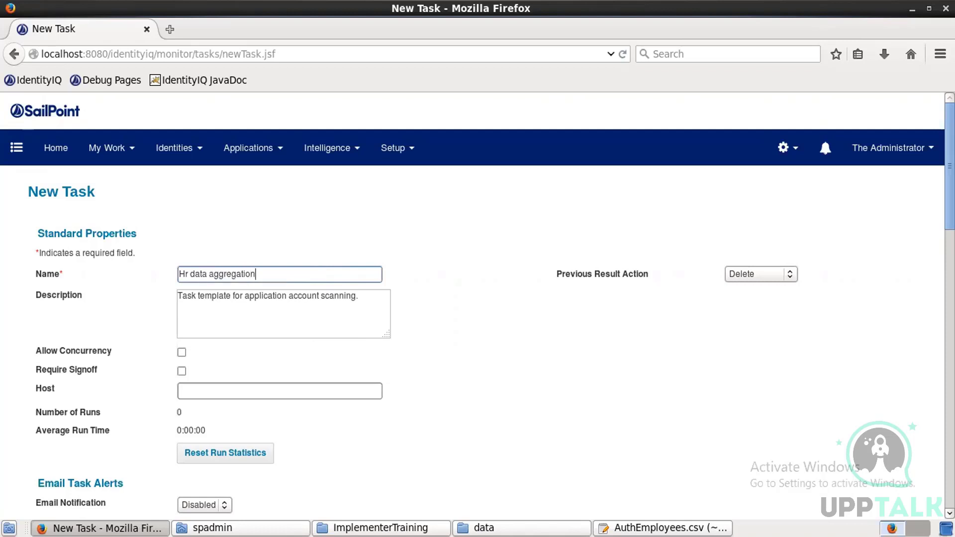
pyautogui.scroll(-6, 477, 305)
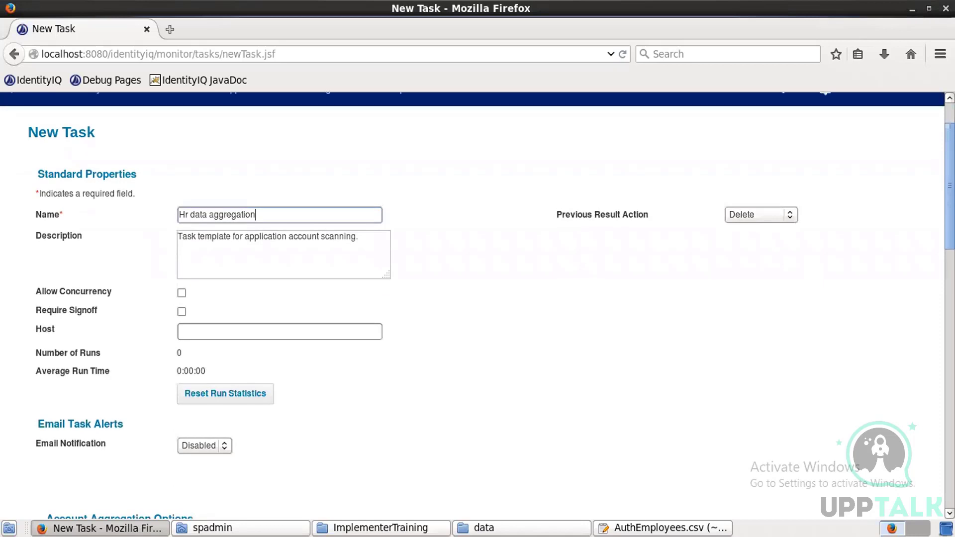
pyautogui.scroll(-1, 861, 336)
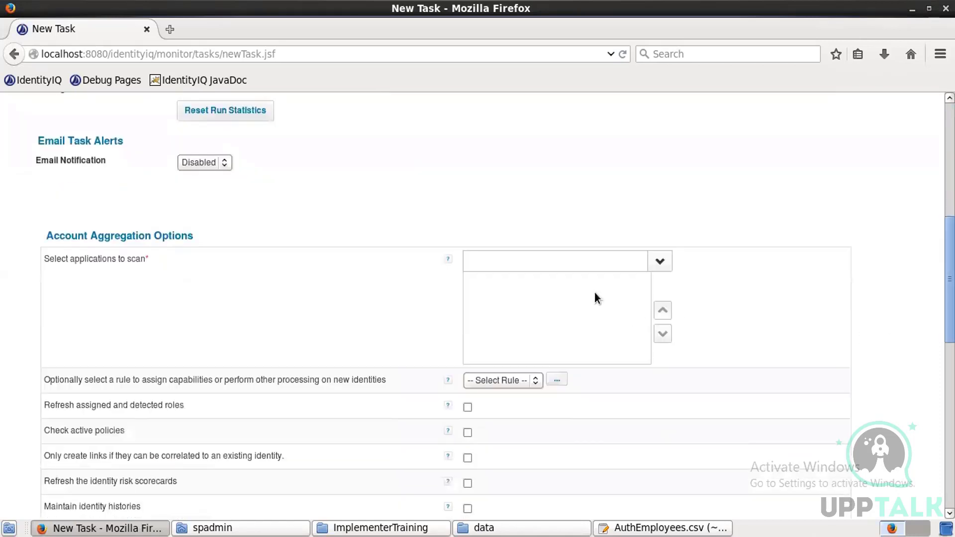
# Step: Select Hr-Employee and Hr-Contractor as the applications to scan
pyautogui.click(661, 263)
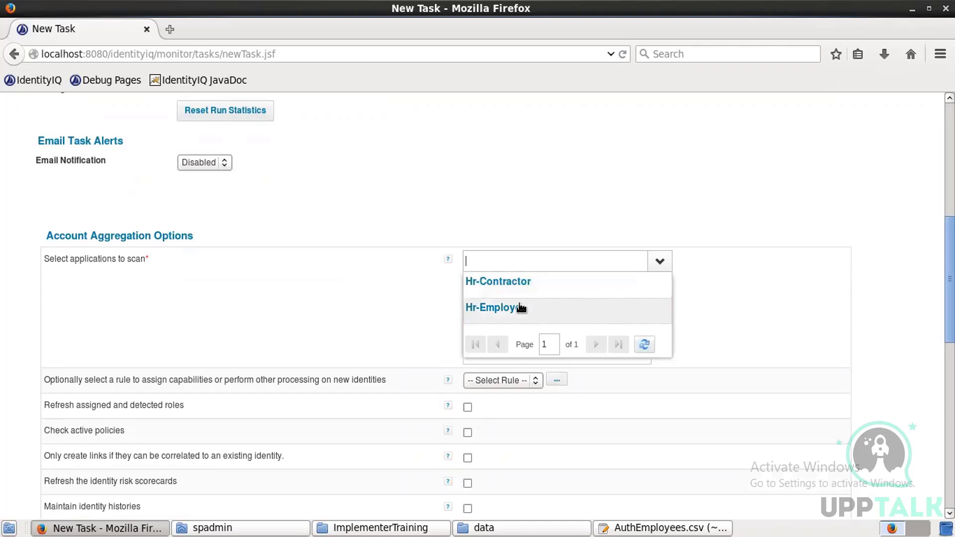
pyautogui.click(520, 308)
pyautogui.click(659, 261)
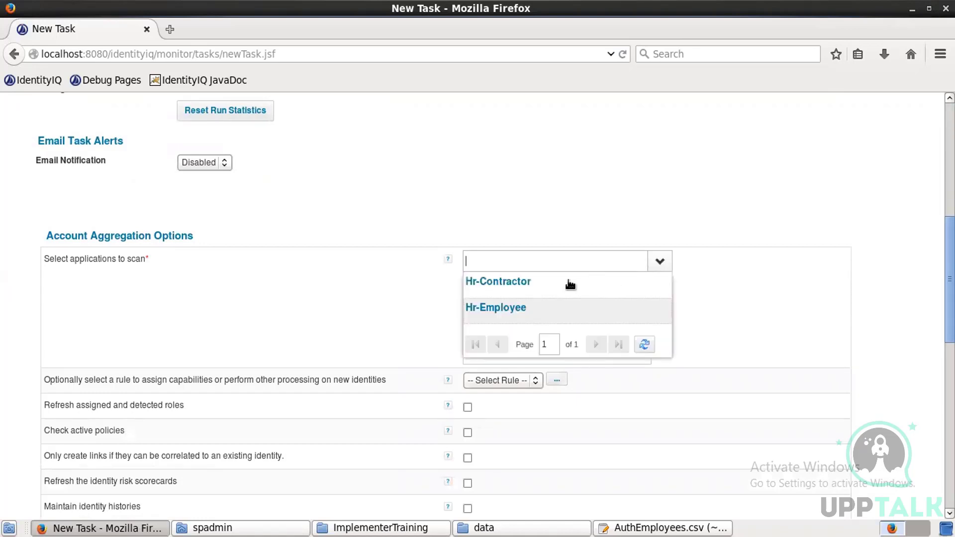
pyautogui.click(519, 289)
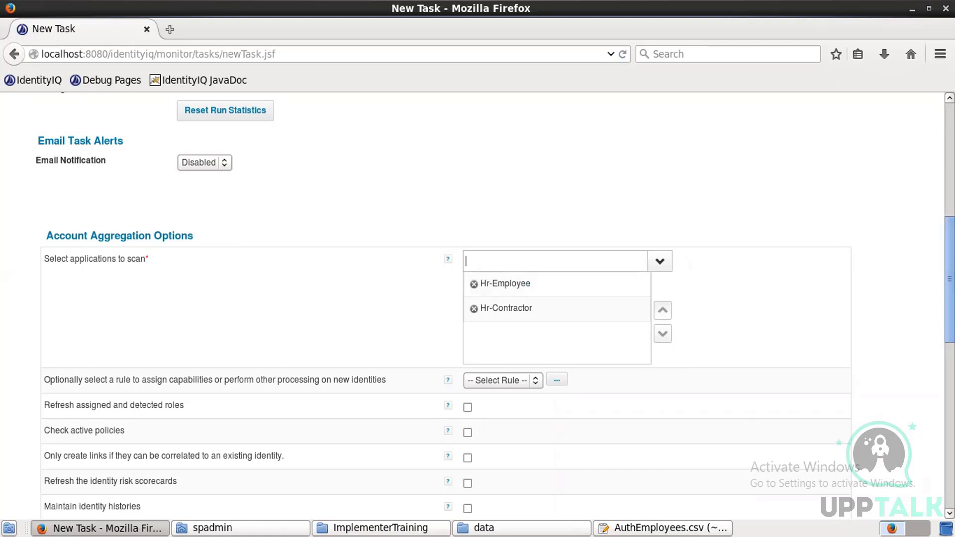
# Step: Enable Detect deleted accounts and Disable optimization, then save and execute the task
pyautogui.scroll(-5, 477, 306)
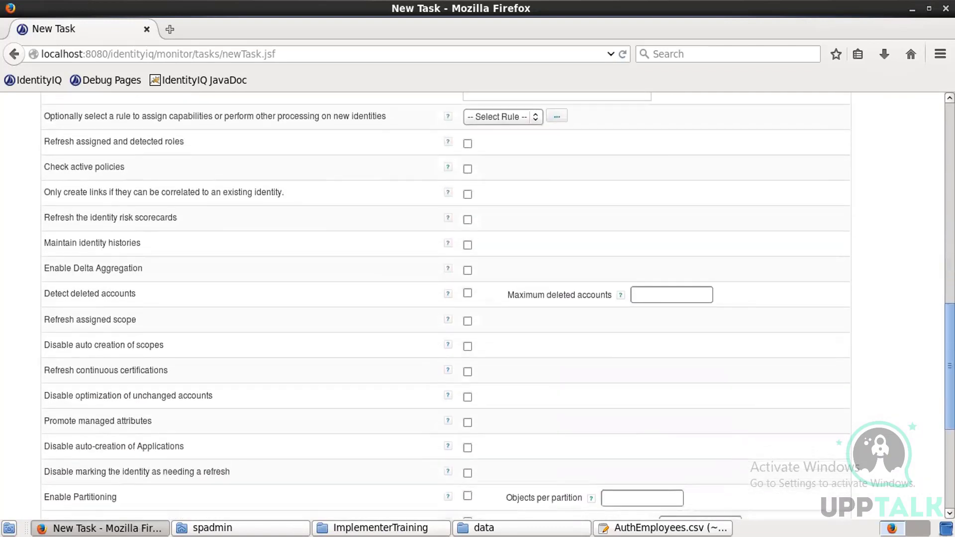
pyautogui.scroll(-2, 478, 306)
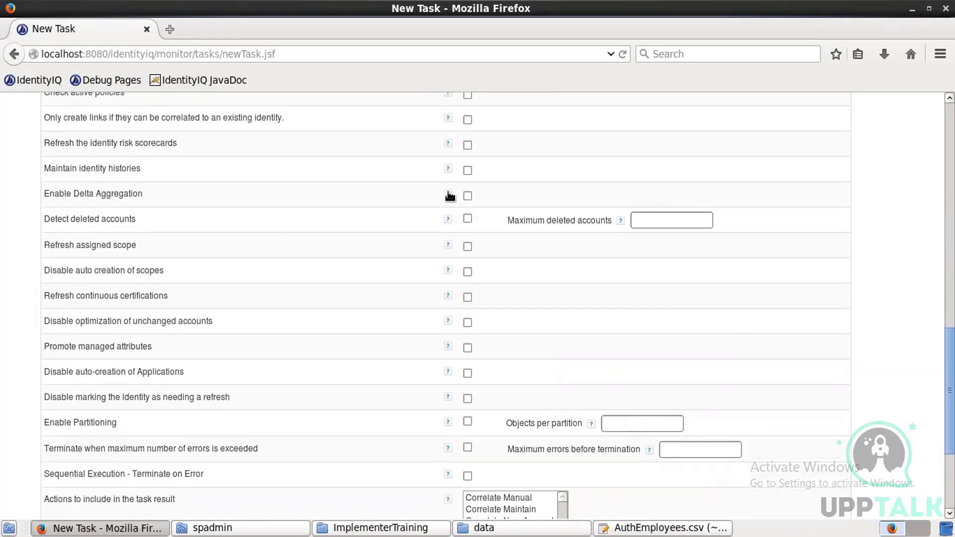
pyautogui.moveTo(445, 168)
pyautogui.click(467, 219)
pyautogui.click(467, 323)
pyautogui.scroll(-3, 237, 415)
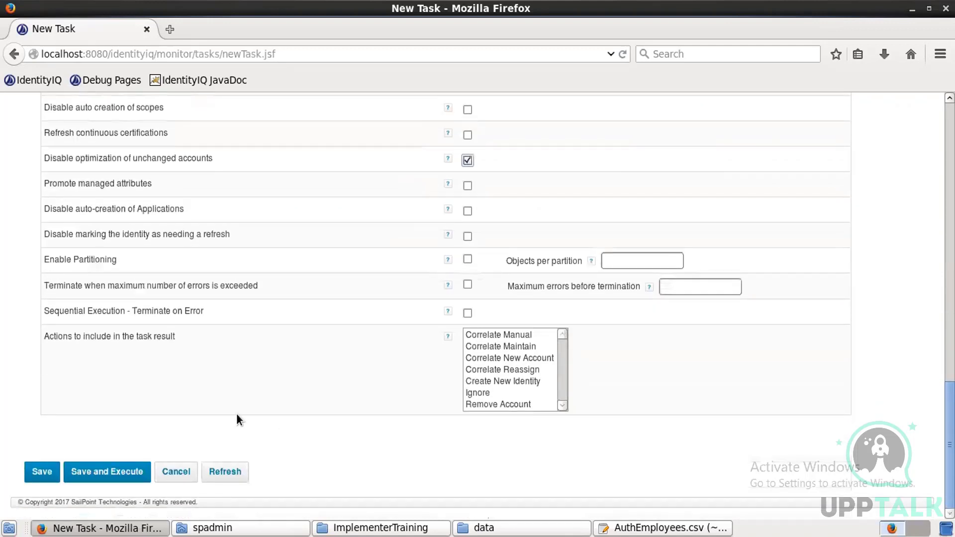
pyautogui.click(134, 471)
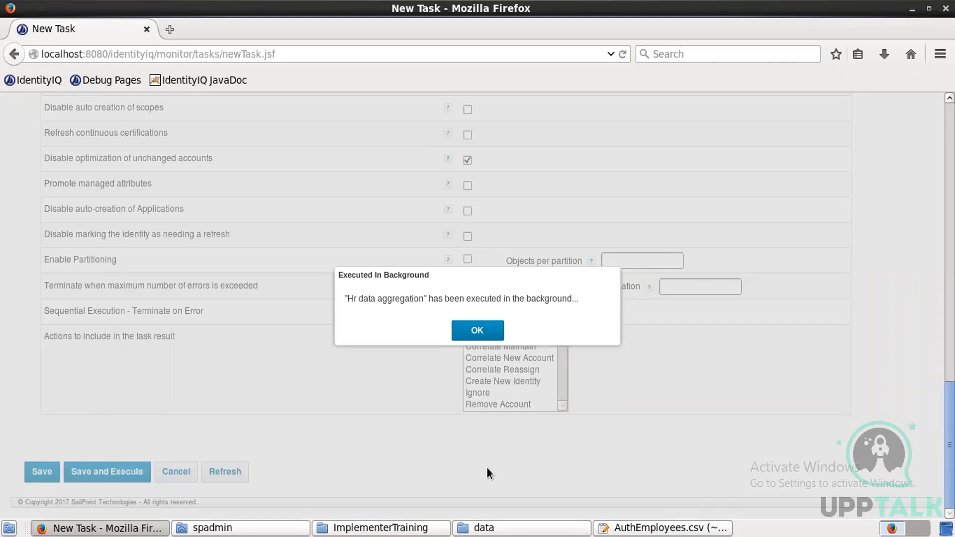
# Step: Dismiss the background notice and open the Hr data aggregation entry under Task Results
pyautogui.click(481, 327)
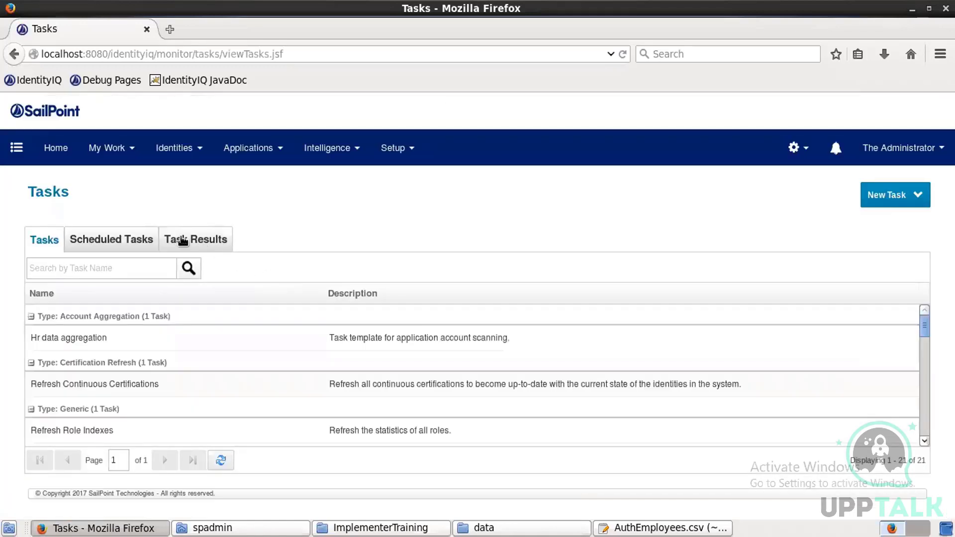
pyautogui.click(183, 241)
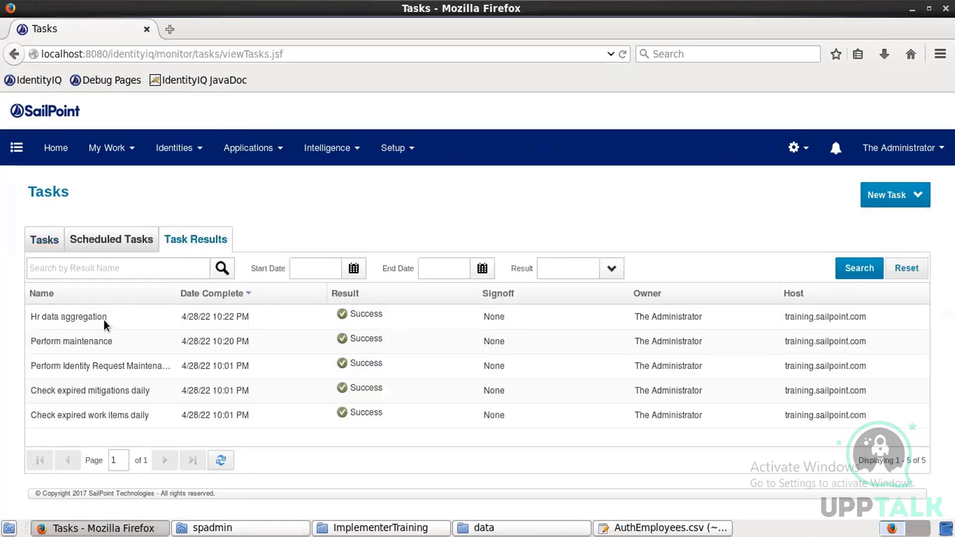
pyautogui.click(105, 324)
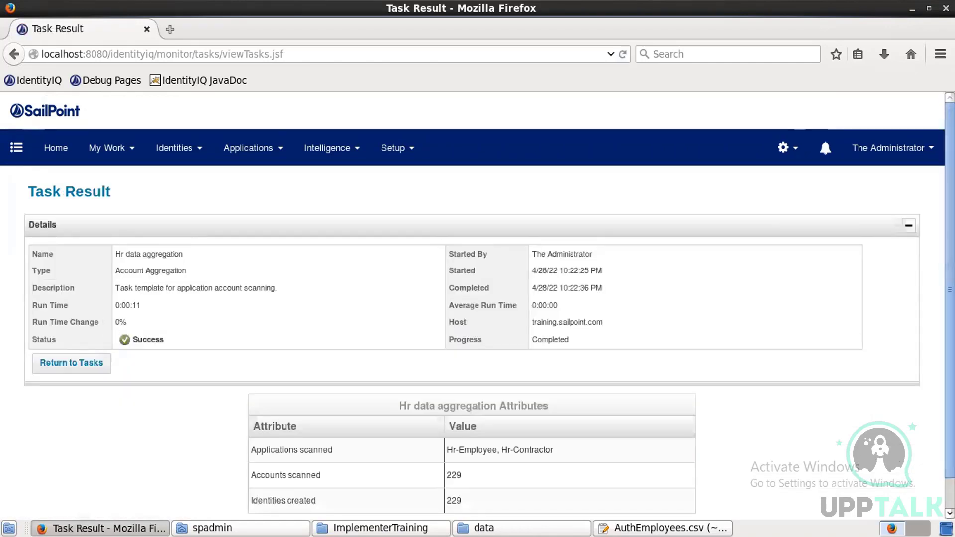
pyautogui.scroll(-1, 528, 443)
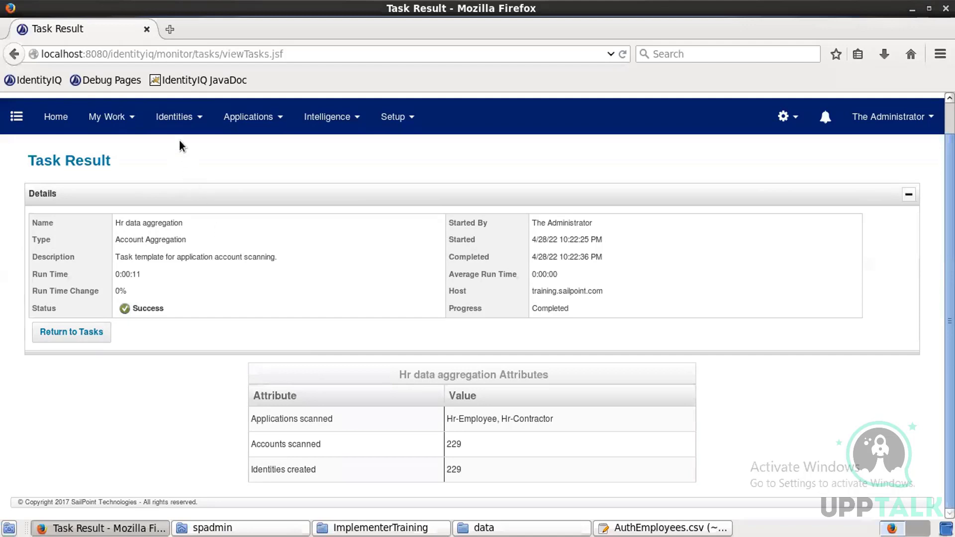
# Step: Go to Identities > Identity Warehouse and open one aggregated user's identity
pyautogui.click(180, 122)
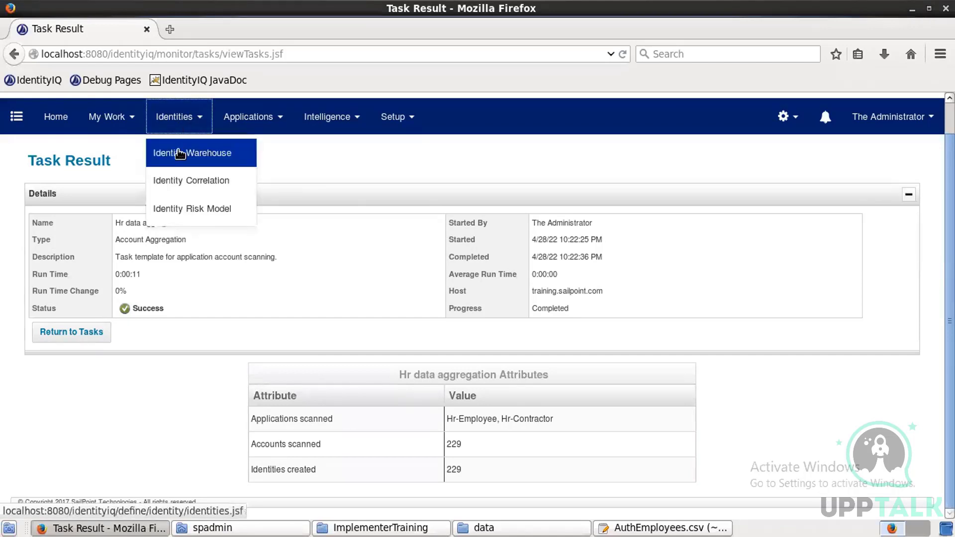
pyautogui.click(180, 153)
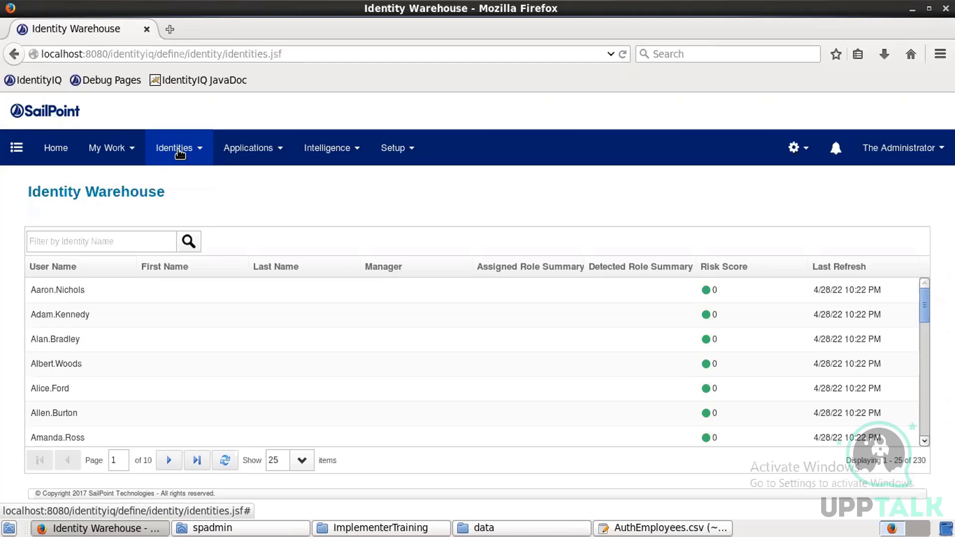
pyautogui.click(153, 322)
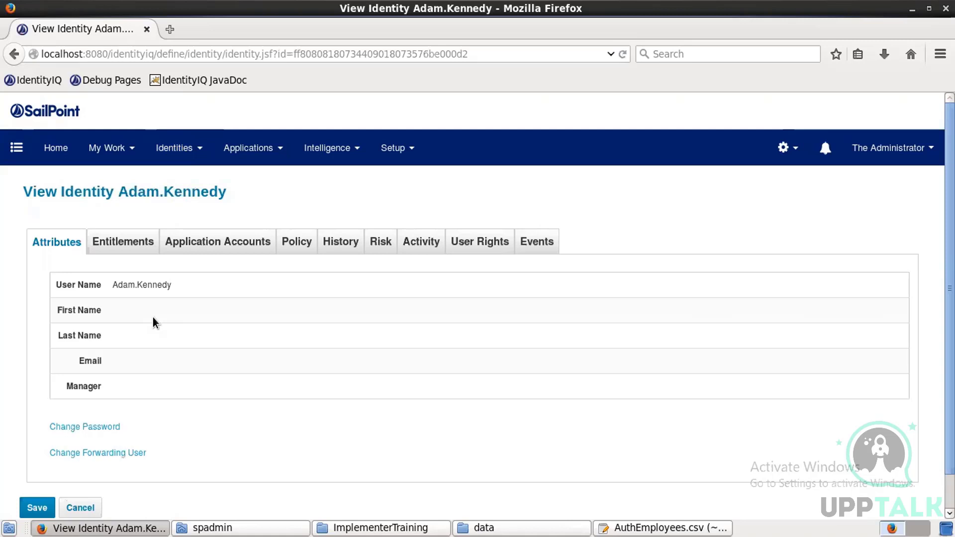
# Step: Open the gear administration menu after reviewing the identity's blank attributes
pyautogui.click(787, 147)
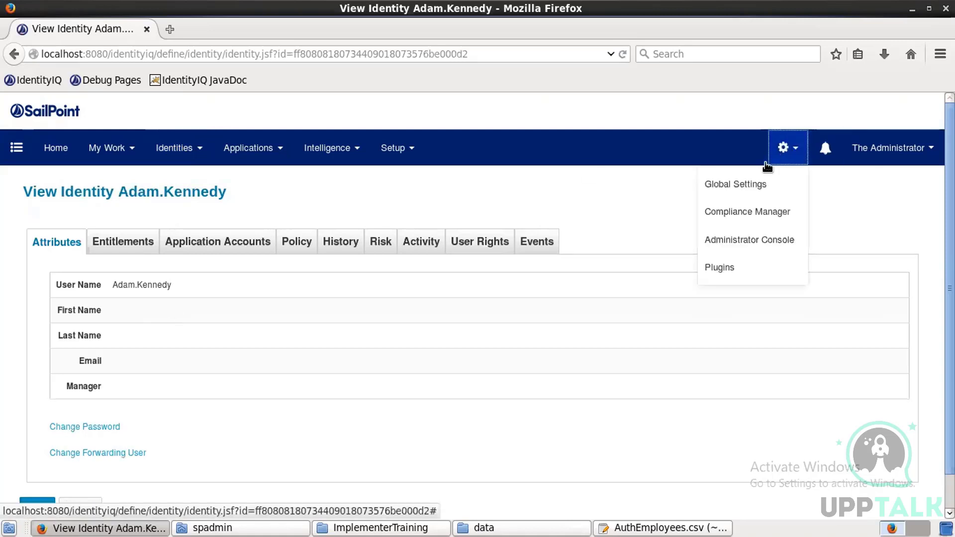
# Step: Go to Global Settings and open Identity Mappings
pyautogui.click(749, 183)
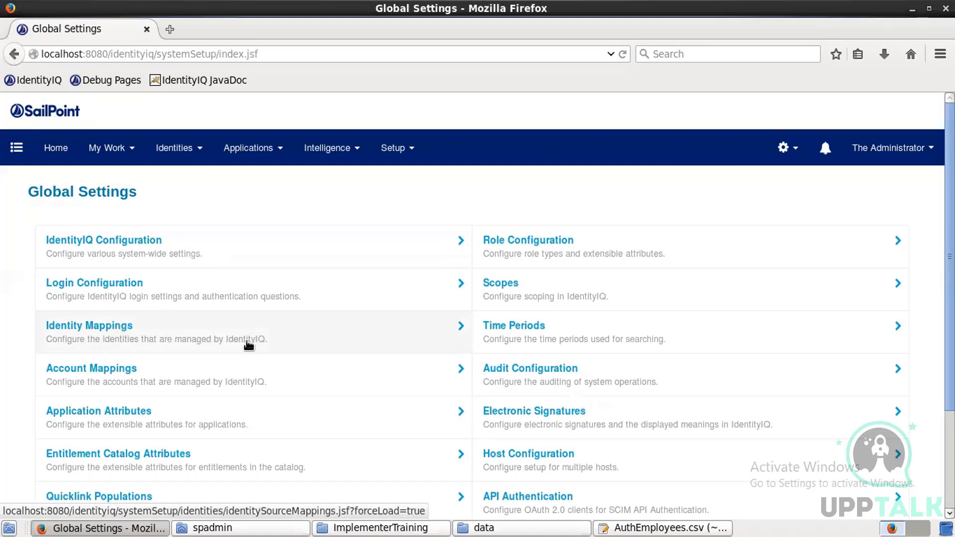
pyautogui.click(116, 333)
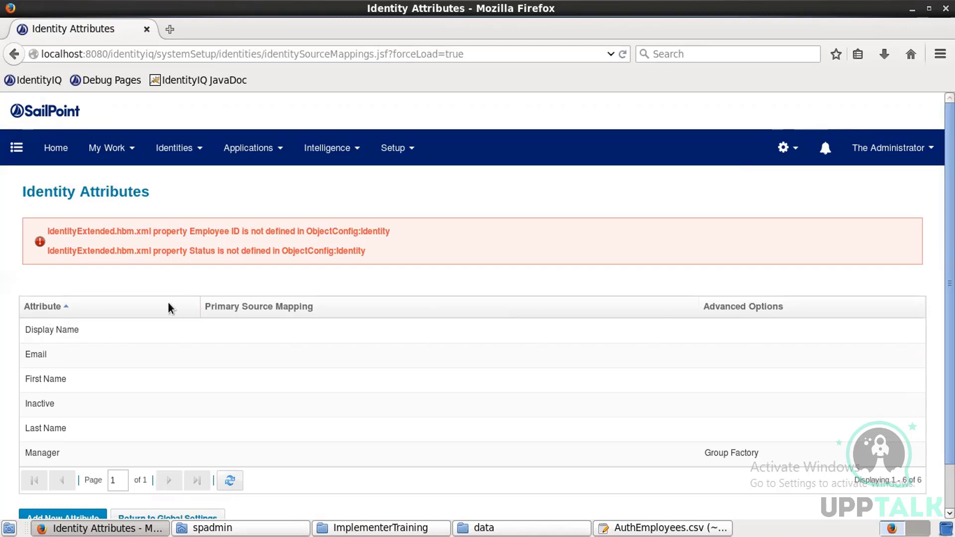
# Step: Add Hr-Contractor fullName as a source for the Display Name attribute
pyautogui.click(85, 329)
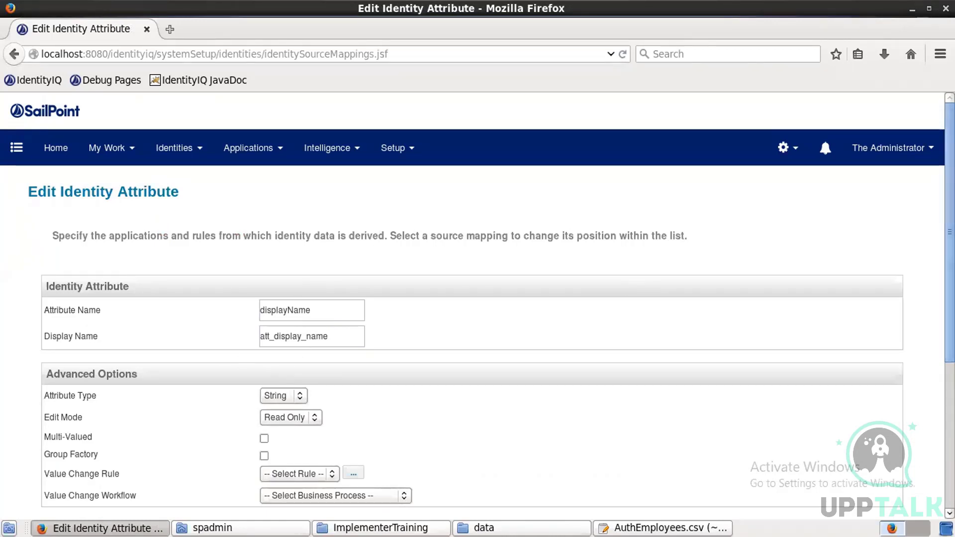
pyautogui.scroll(-5, 478, 300)
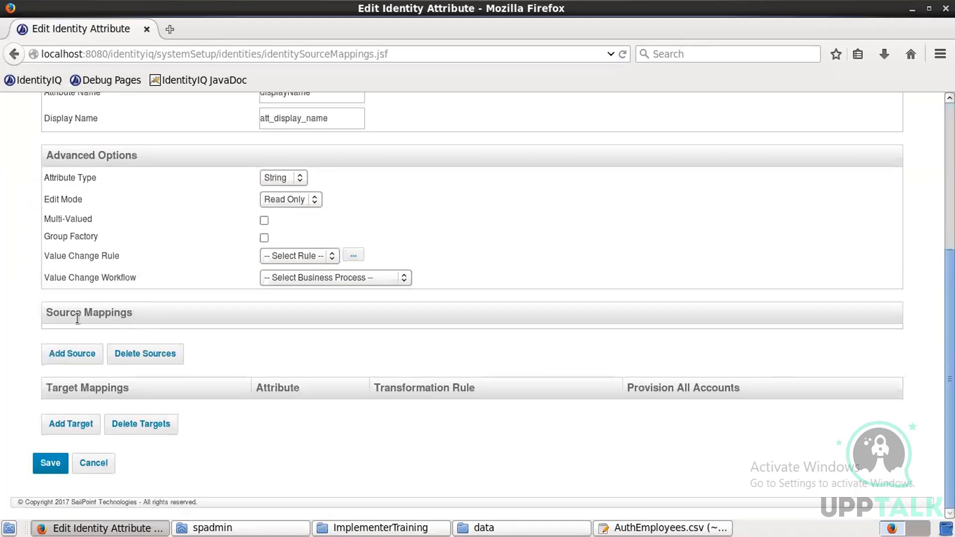
pyautogui.click(65, 352)
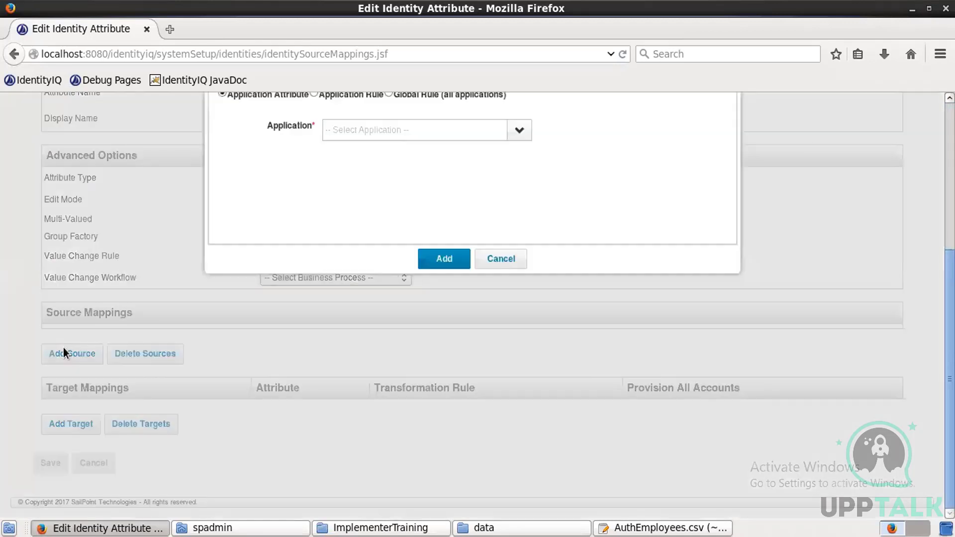
pyautogui.click(519, 131)
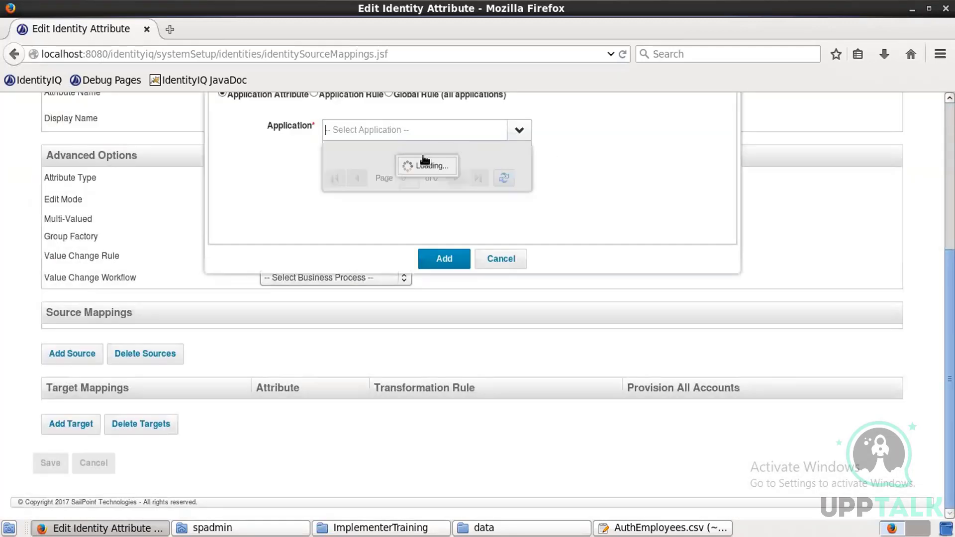
pyautogui.click(398, 163)
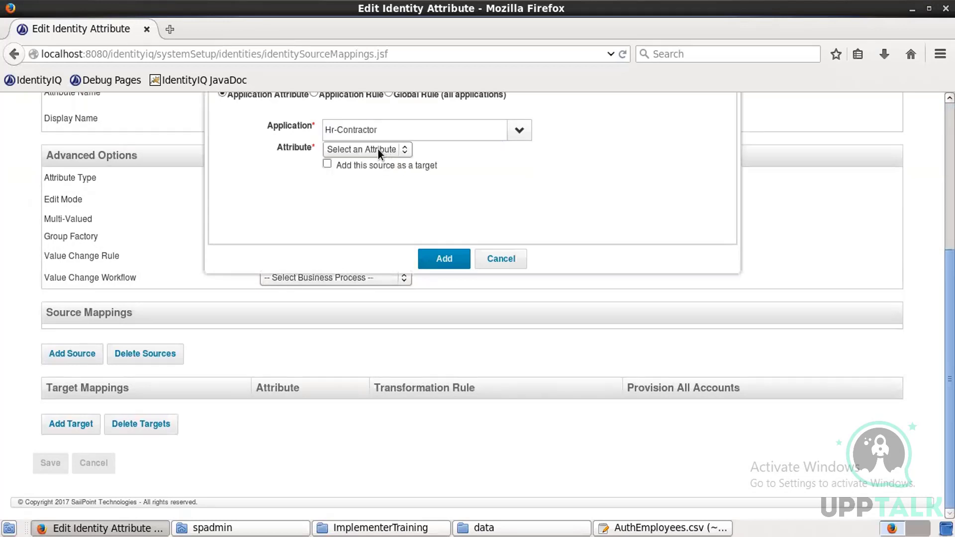
pyautogui.click(377, 149)
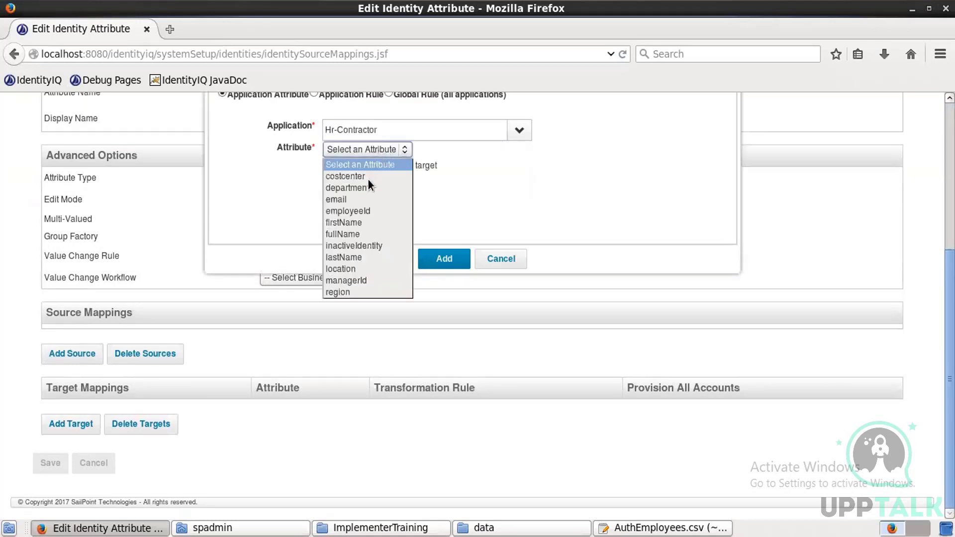
pyautogui.click(353, 238)
pyautogui.click(442, 263)
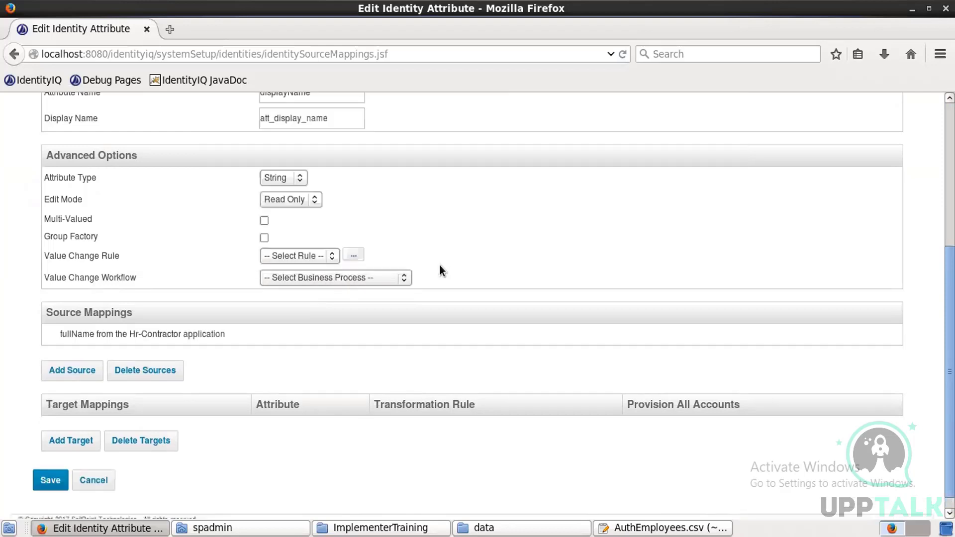
# Step: Add Hr-Employee fullName as a second Display Name source
pyautogui.click(86, 371)
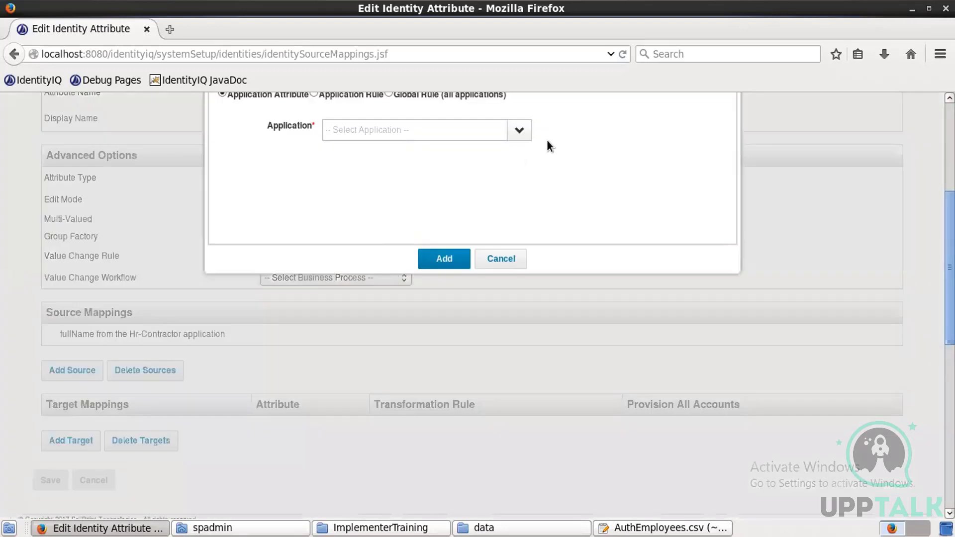
pyautogui.click(522, 131)
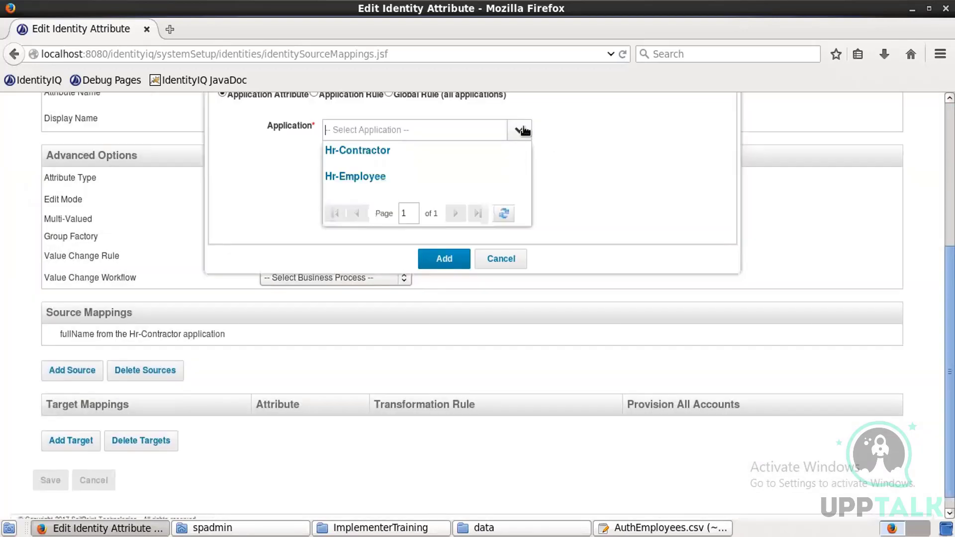
pyautogui.click(403, 177)
pyautogui.click(377, 153)
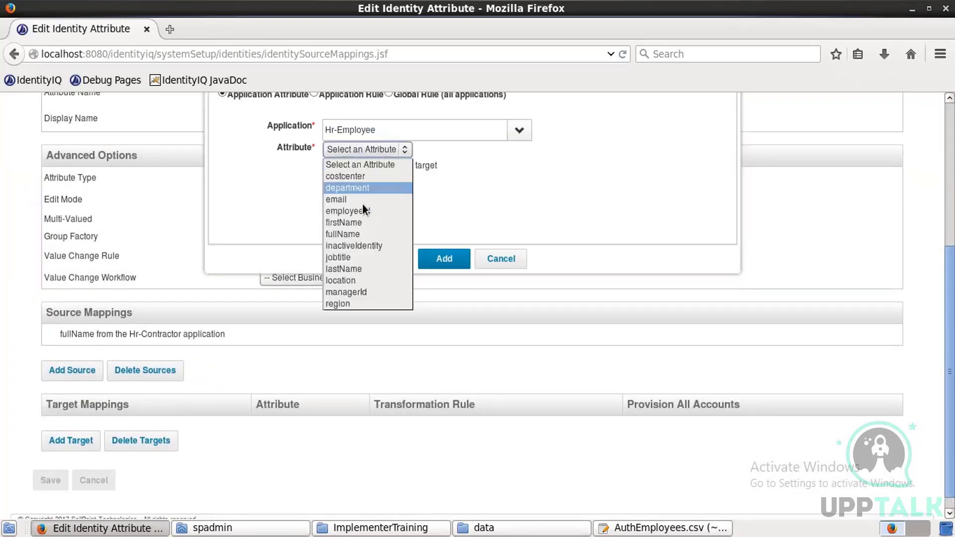
pyautogui.click(357, 232)
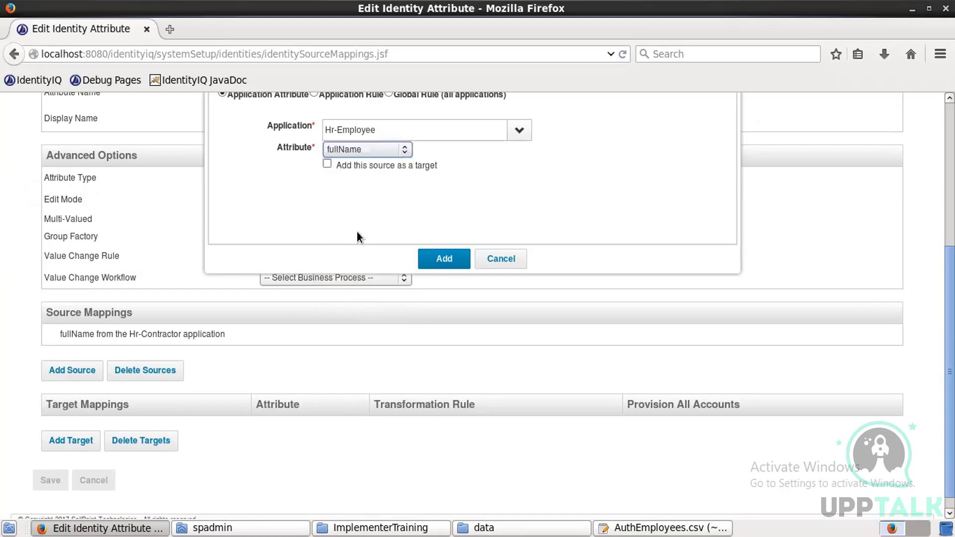
pyautogui.click(440, 257)
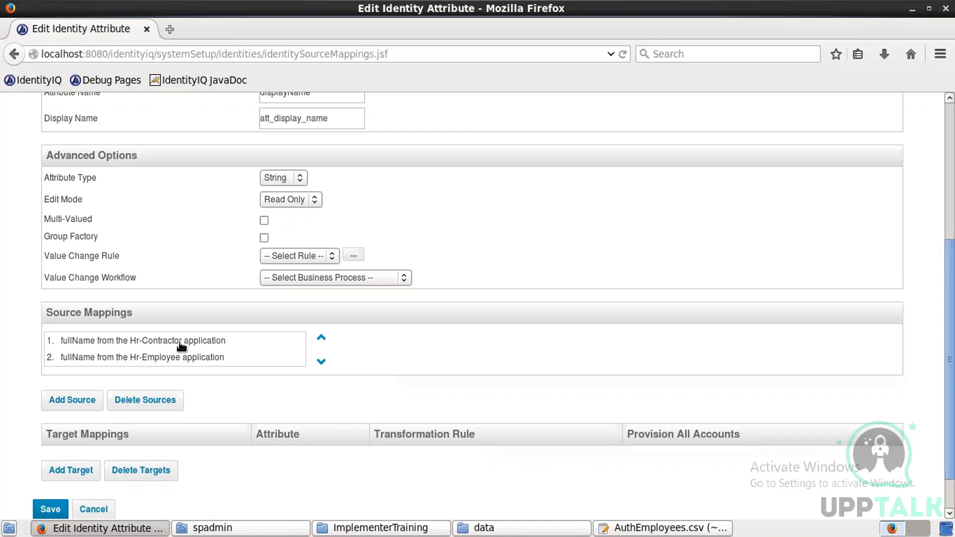
# Step: Leave both sources in place and save the Display Name mappings
pyautogui.click(160, 405)
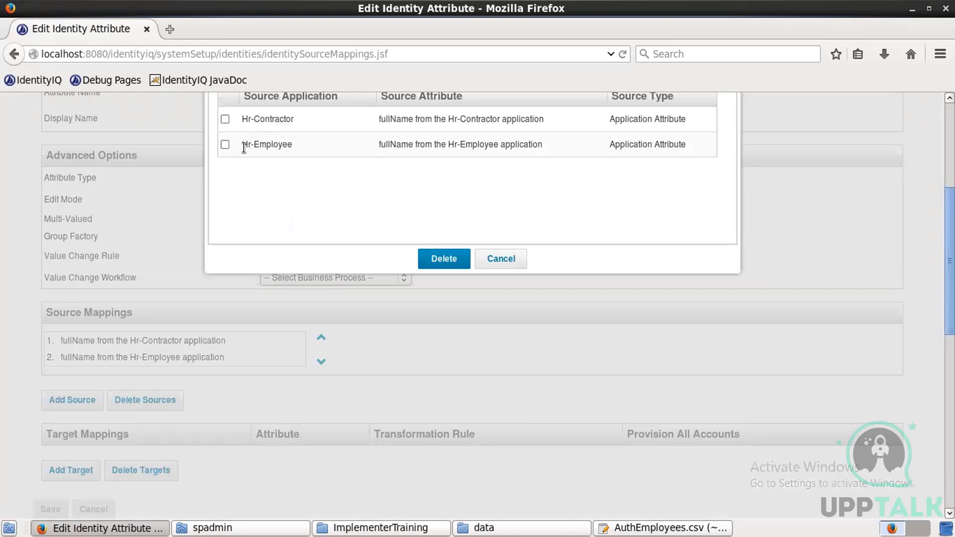
pyautogui.click(485, 259)
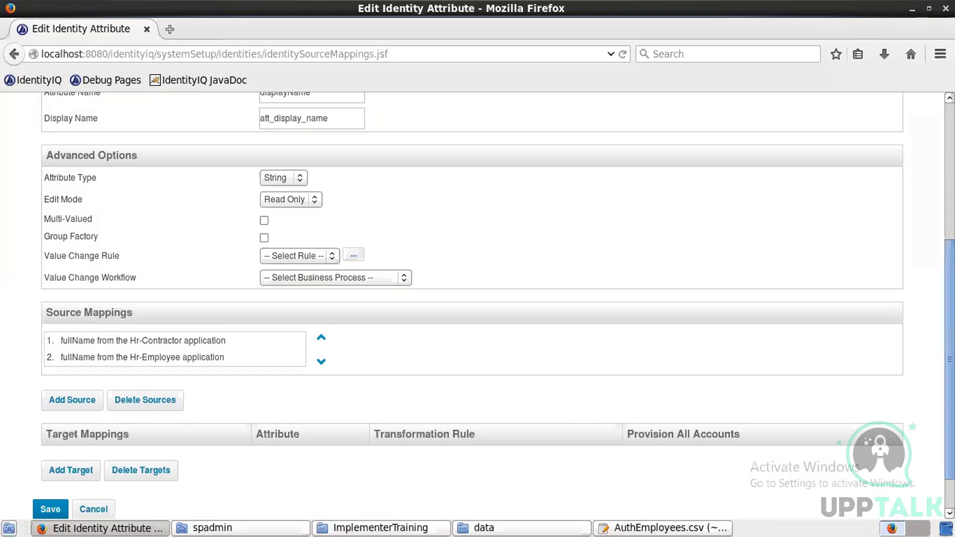
pyautogui.click(55, 508)
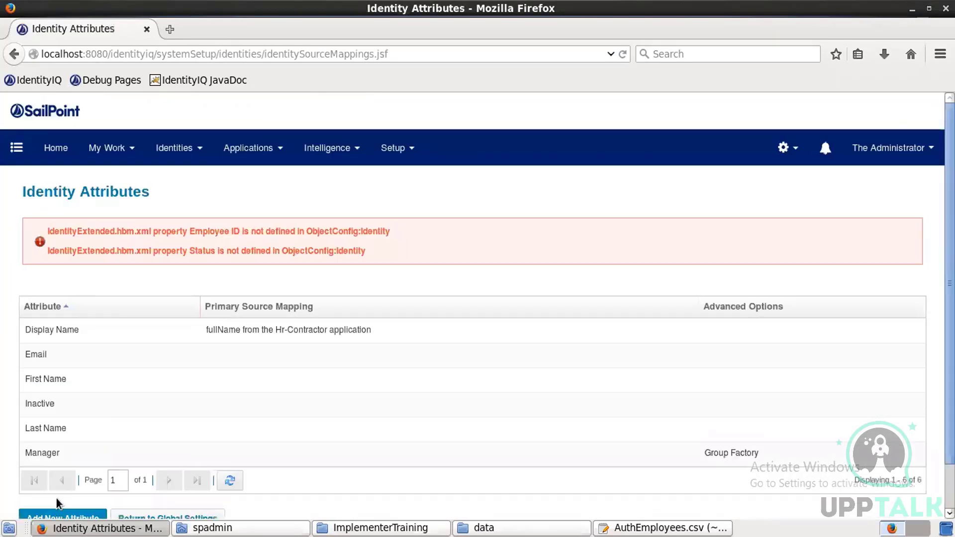
pyautogui.click(213, 354)
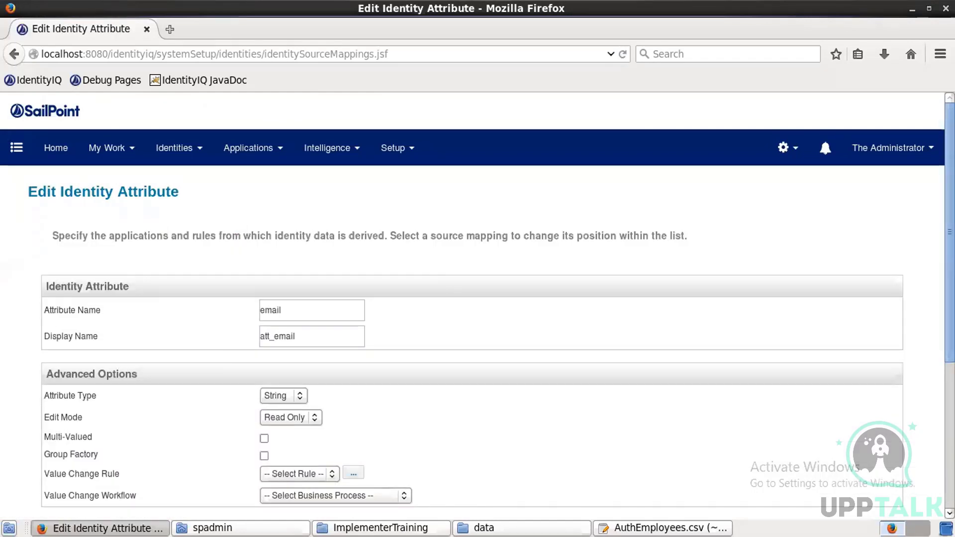
# Step: Add Hr-Employee email as the first source for the Email attribute
pyautogui.scroll(-4, 213, 353)
pyautogui.scroll(-1, 171, 386)
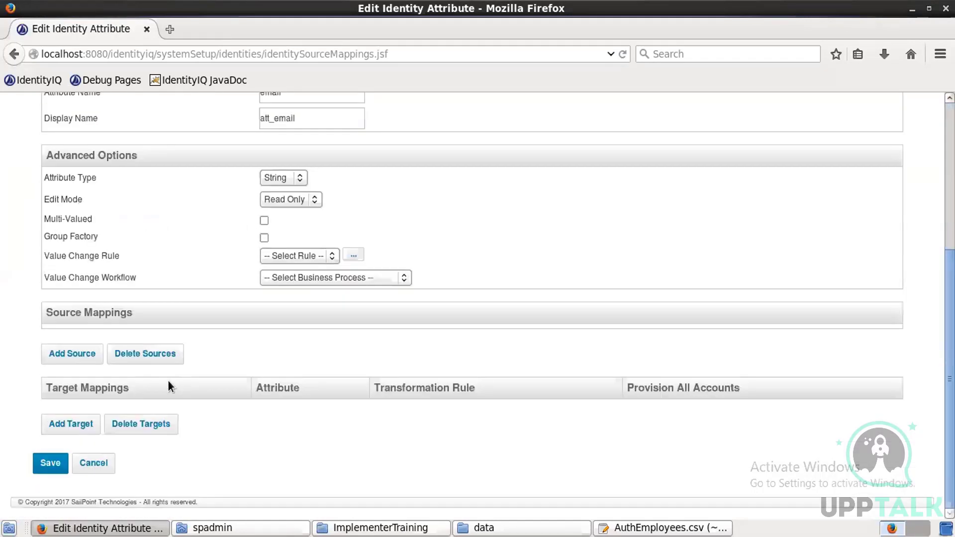
pyautogui.click(86, 358)
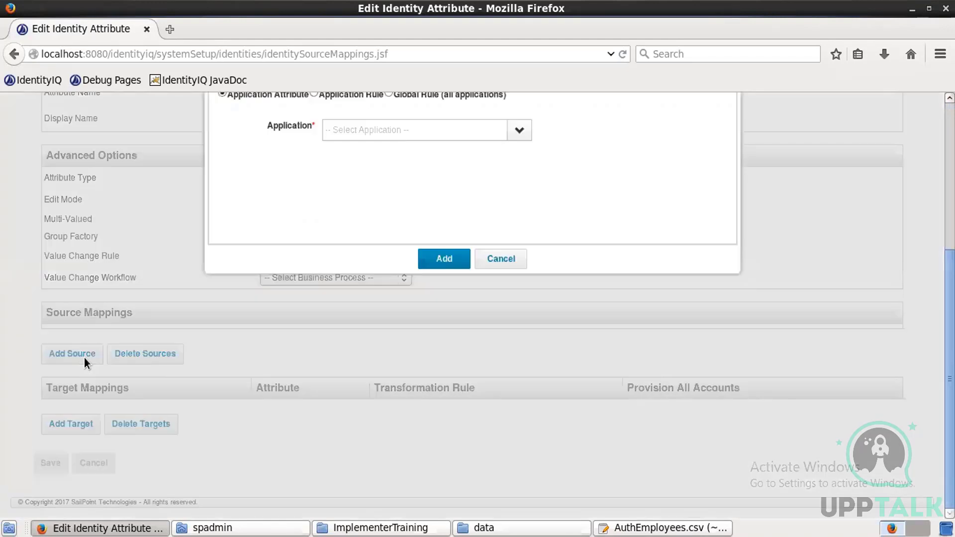
pyautogui.click(521, 129)
pyautogui.click(390, 177)
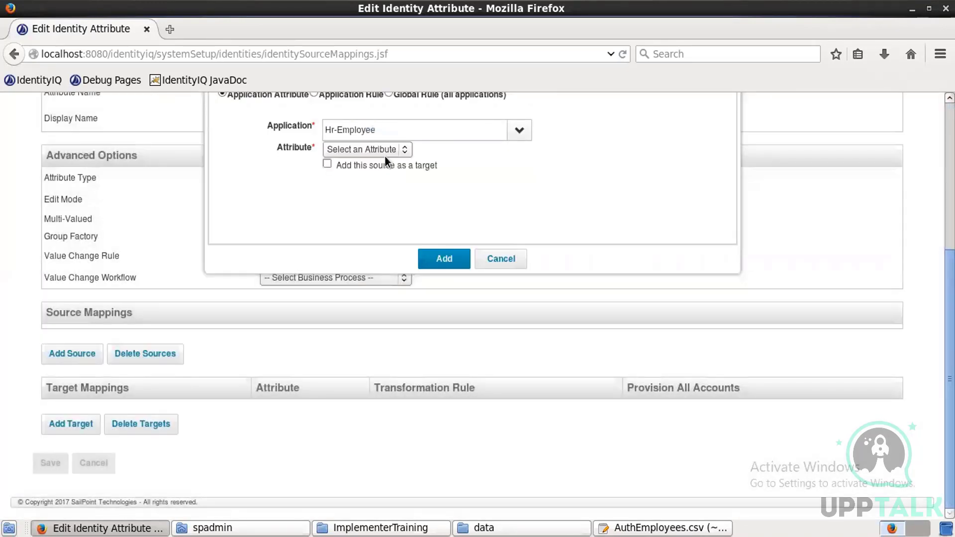
pyautogui.click(384, 154)
pyautogui.click(341, 201)
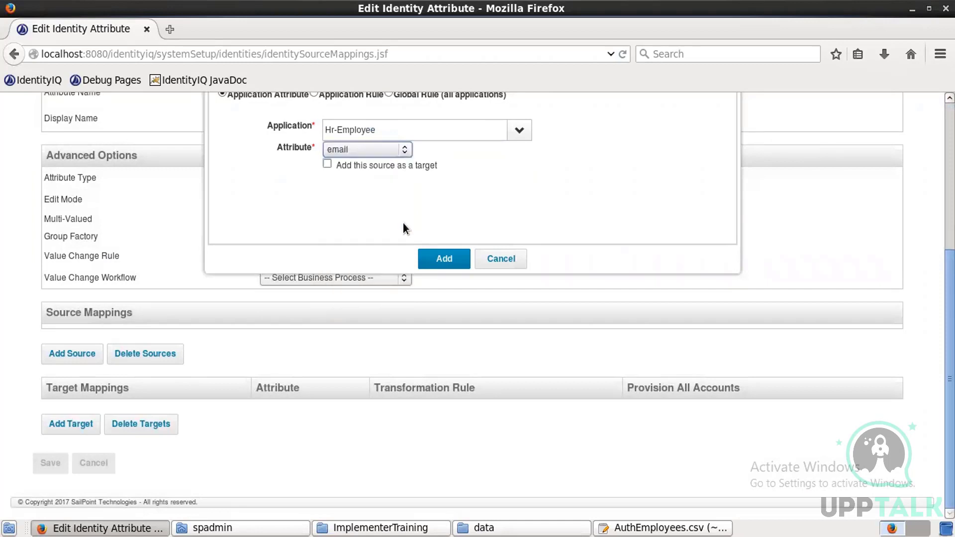
pyautogui.click(433, 257)
# Step: Add Hr-Contractor email as the second Email source and save
pyautogui.click(92, 372)
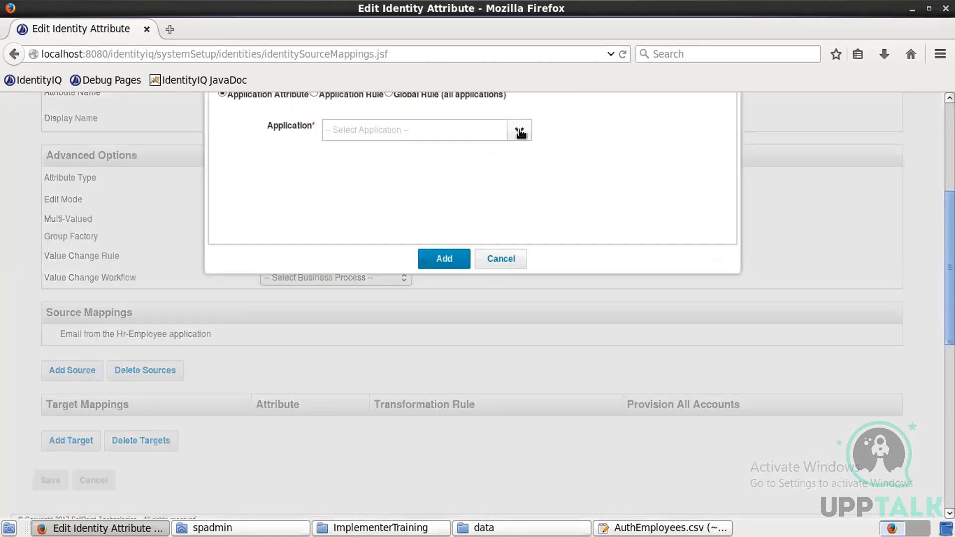
pyautogui.click(521, 133)
pyautogui.click(400, 159)
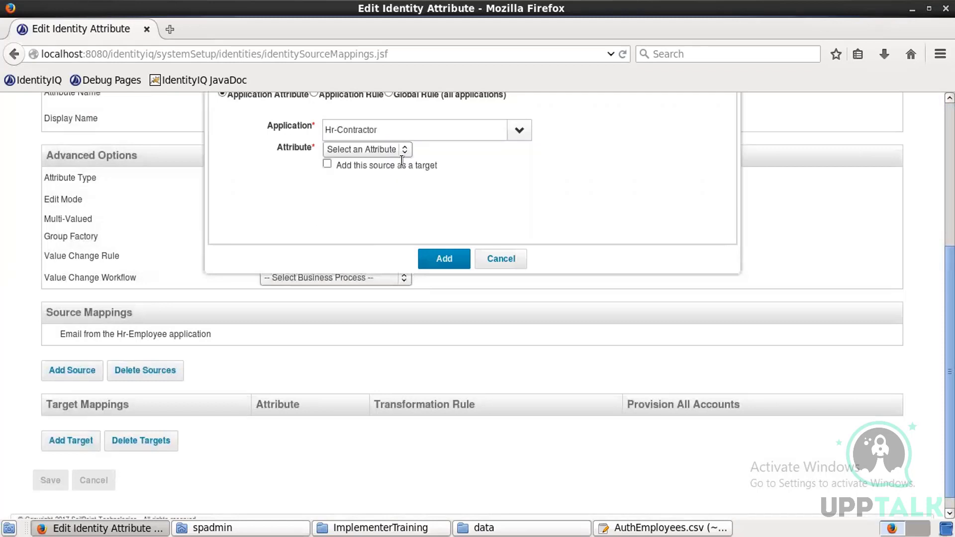
pyautogui.click(395, 151)
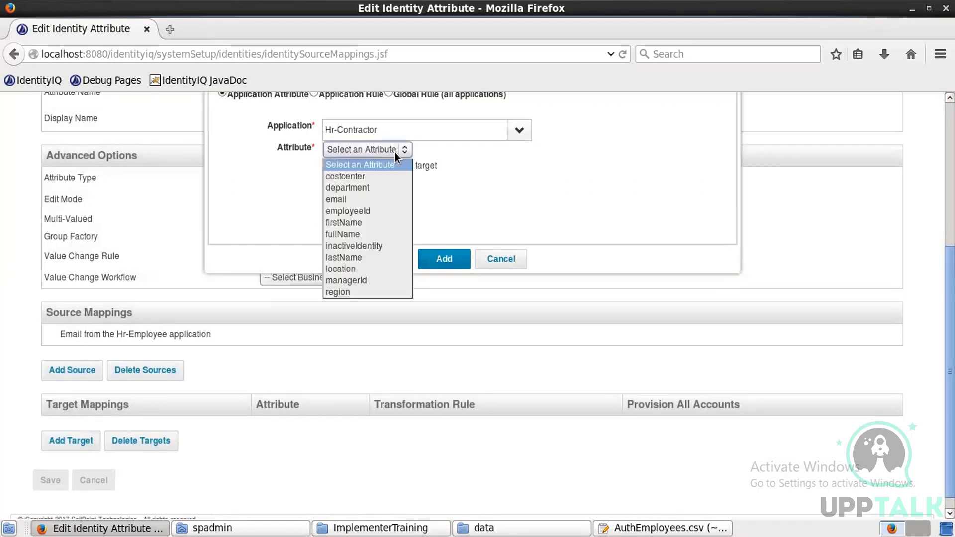
pyautogui.click(346, 197)
pyautogui.click(446, 258)
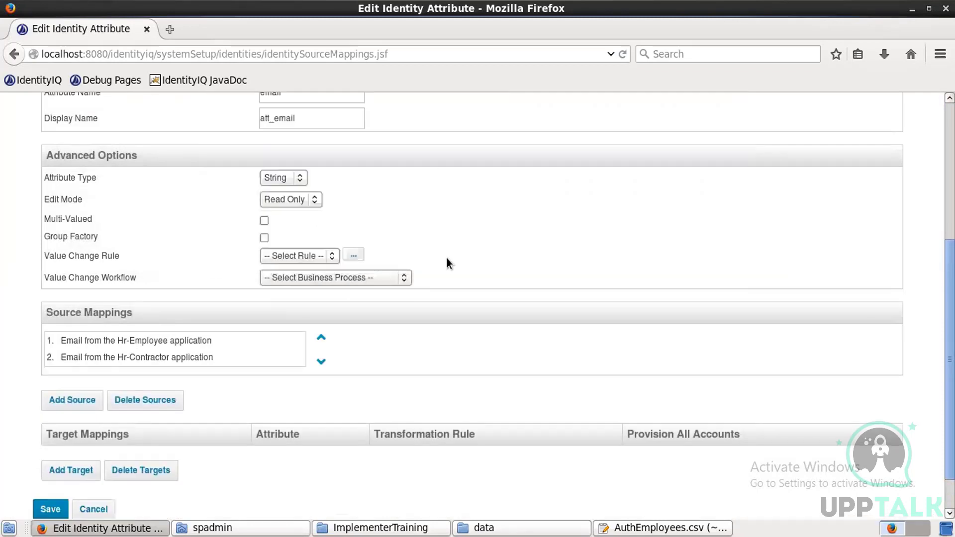
pyautogui.click(51, 506)
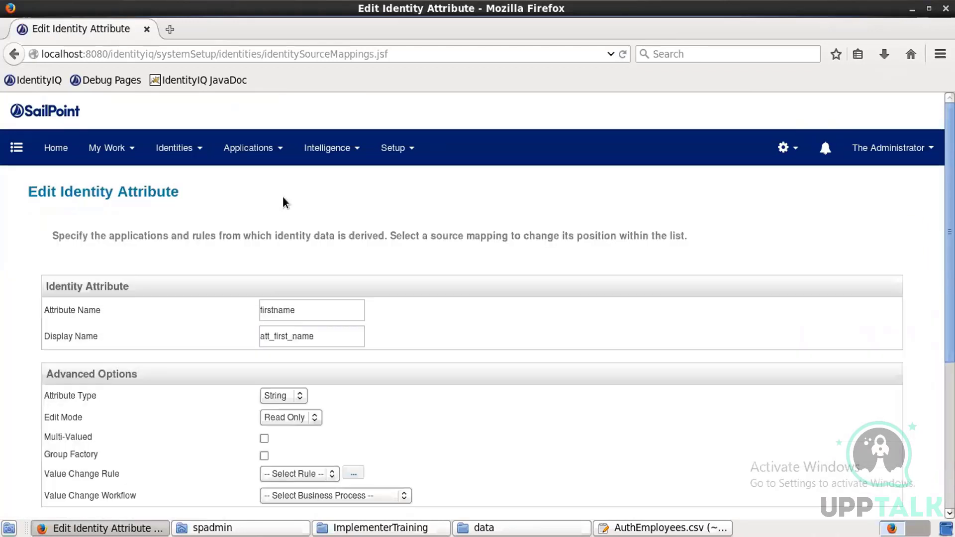
# Step: Add Hr-Employee firstName as a source for the First Name attribute
pyautogui.scroll(-5, 895, 405)
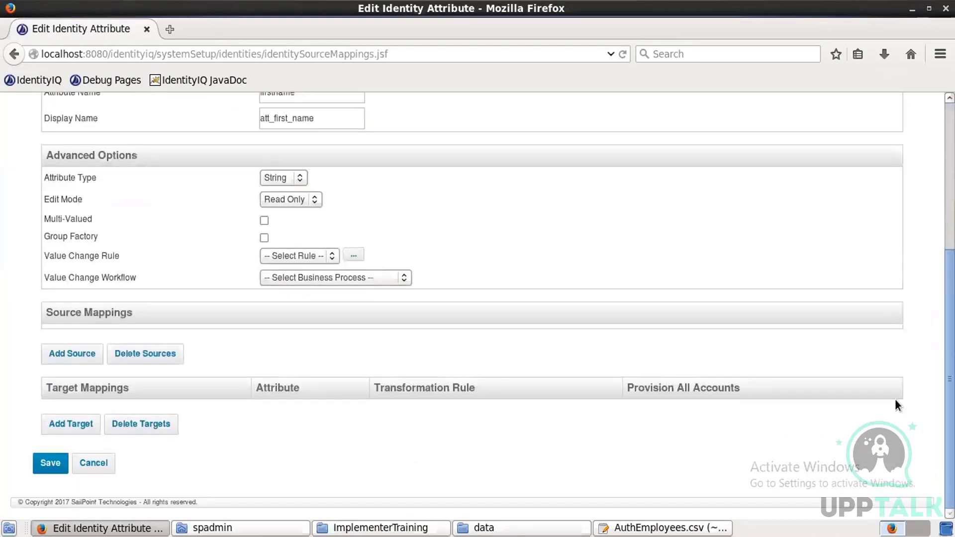
pyautogui.click(87, 357)
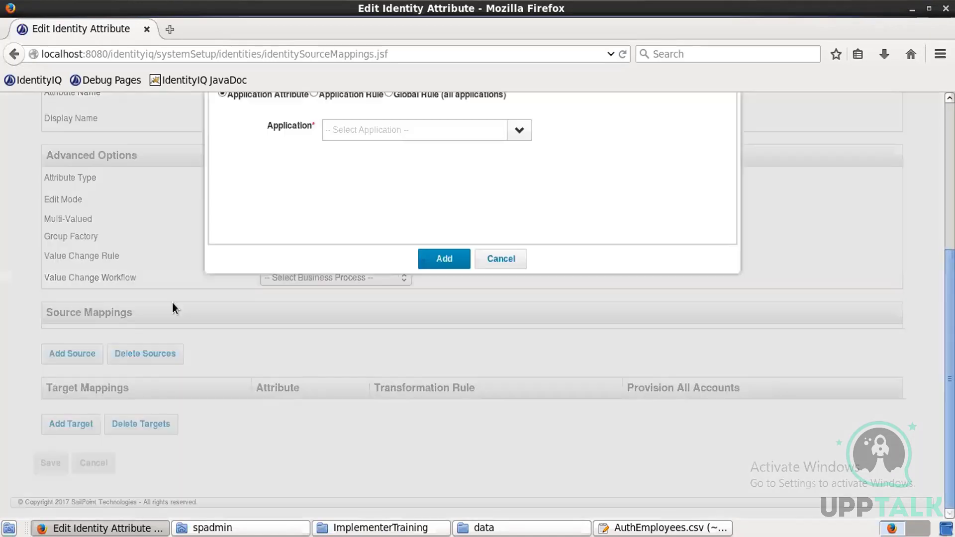
pyautogui.click(515, 132)
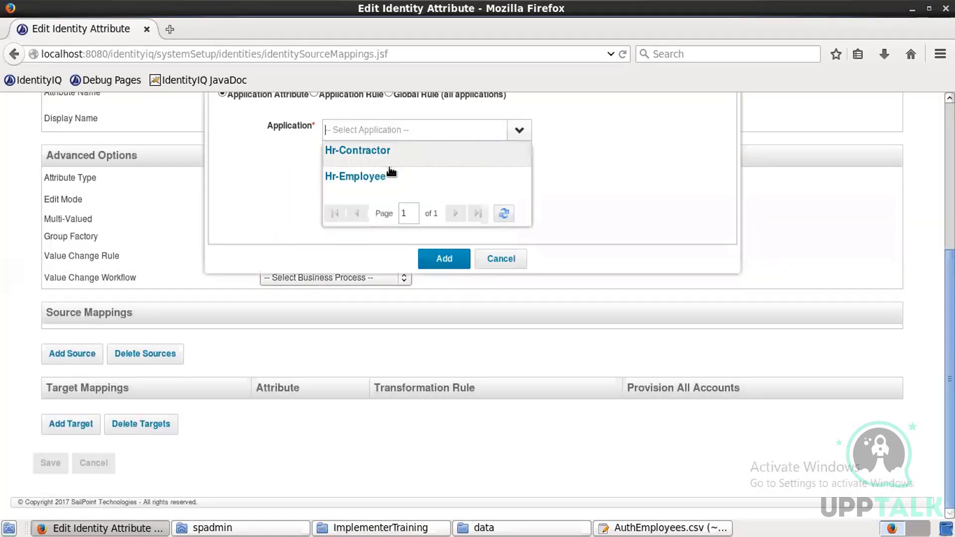
pyautogui.click(376, 177)
pyautogui.click(365, 146)
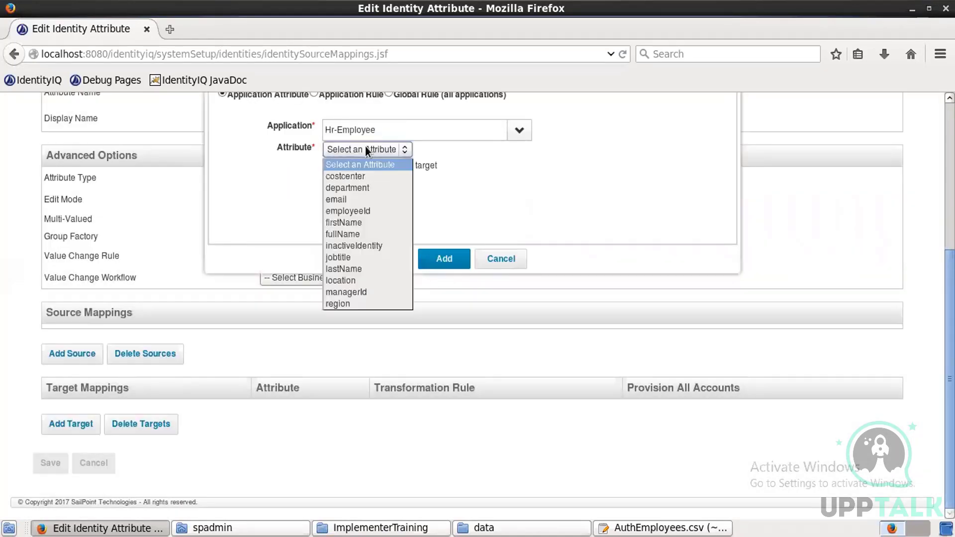
pyautogui.click(378, 220)
pyautogui.click(447, 261)
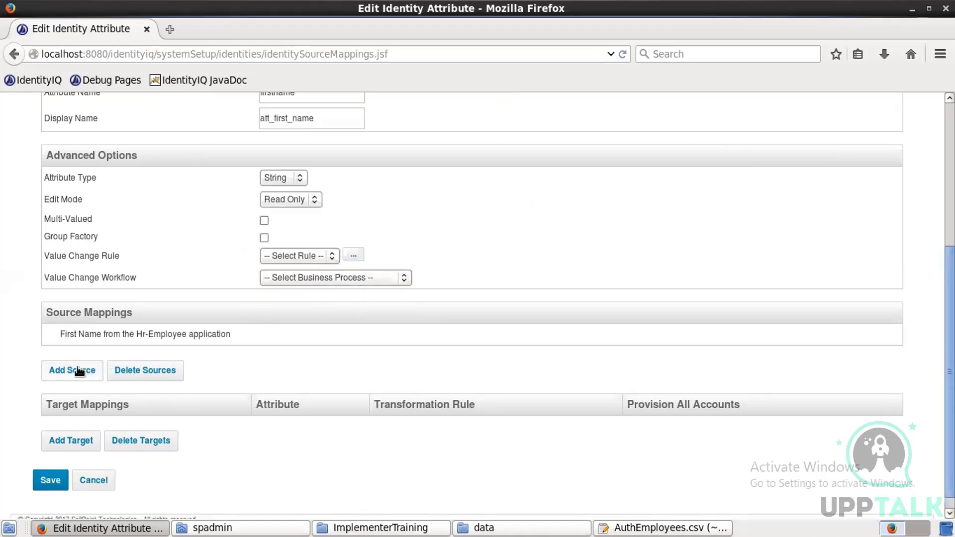
# Step: Add Hr-Contractor firstName as the second source and save First Name
pyautogui.click(79, 371)
pyautogui.click(519, 134)
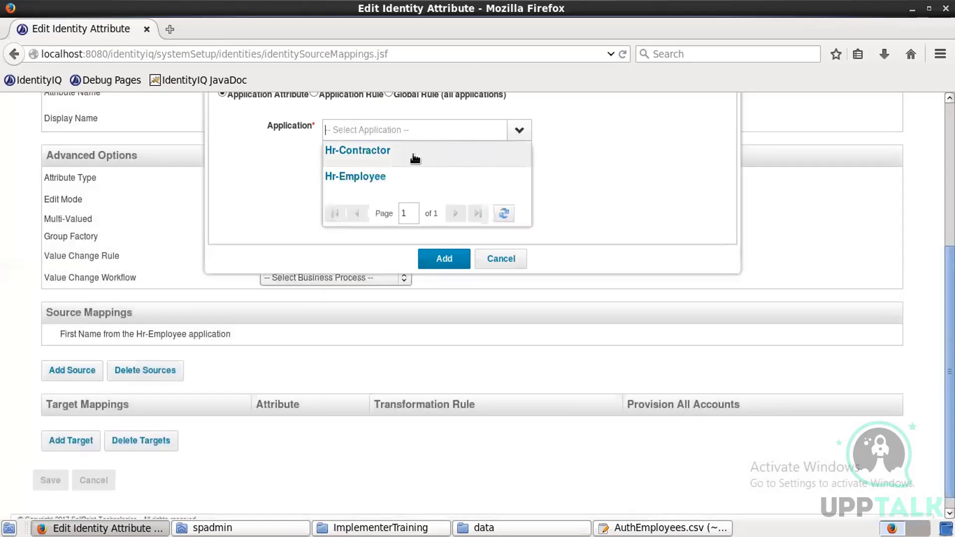
pyautogui.click(398, 152)
pyautogui.click(351, 154)
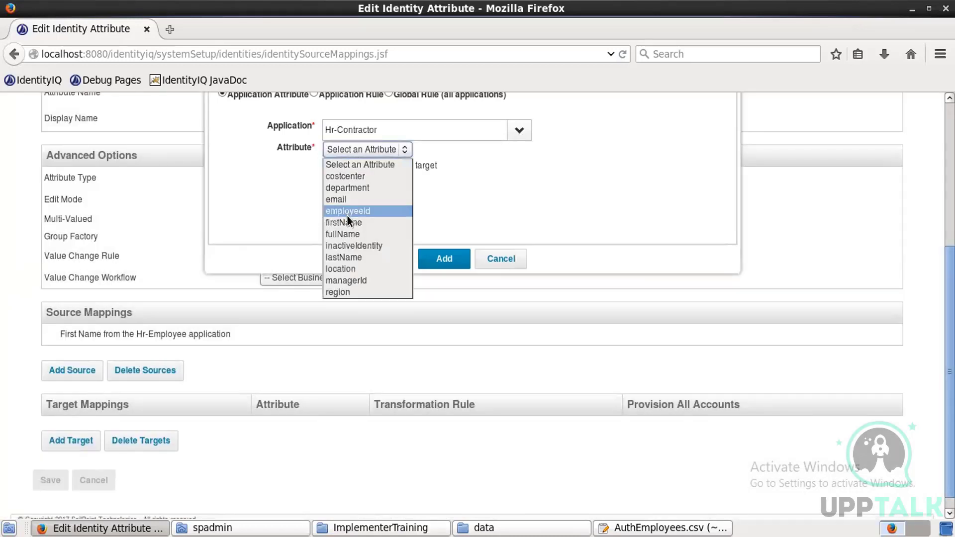
pyautogui.click(347, 219)
pyautogui.click(432, 262)
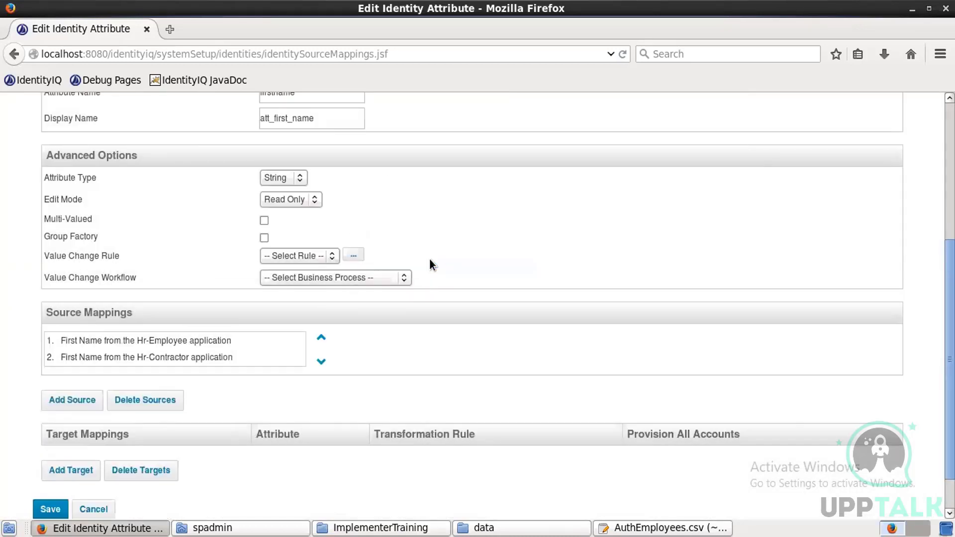
pyautogui.click(49, 510)
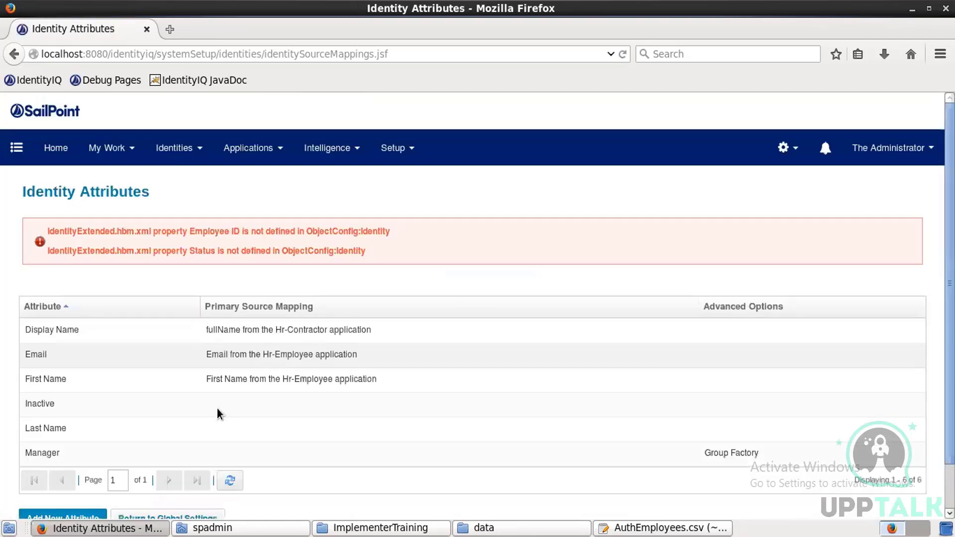
# Step: Make Inactive a group factory and add Hr-Contractor inactiveIdentity as its source
pyautogui.click(213, 412)
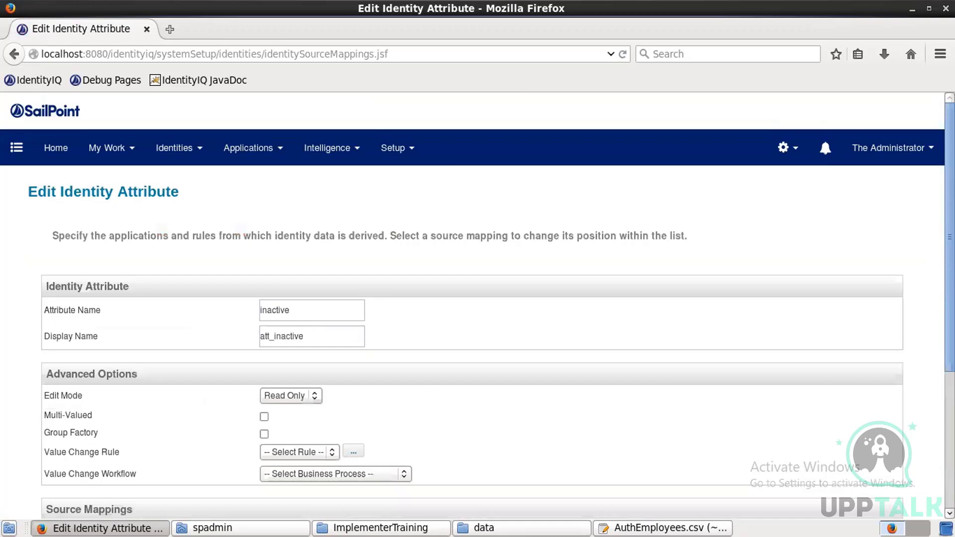
pyautogui.scroll(-5, 478, 298)
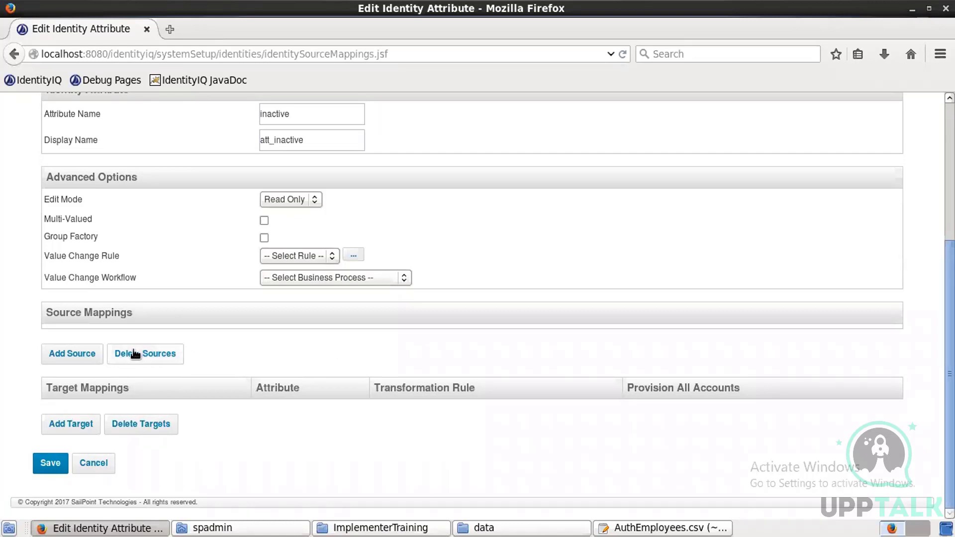
pyautogui.click(85, 354)
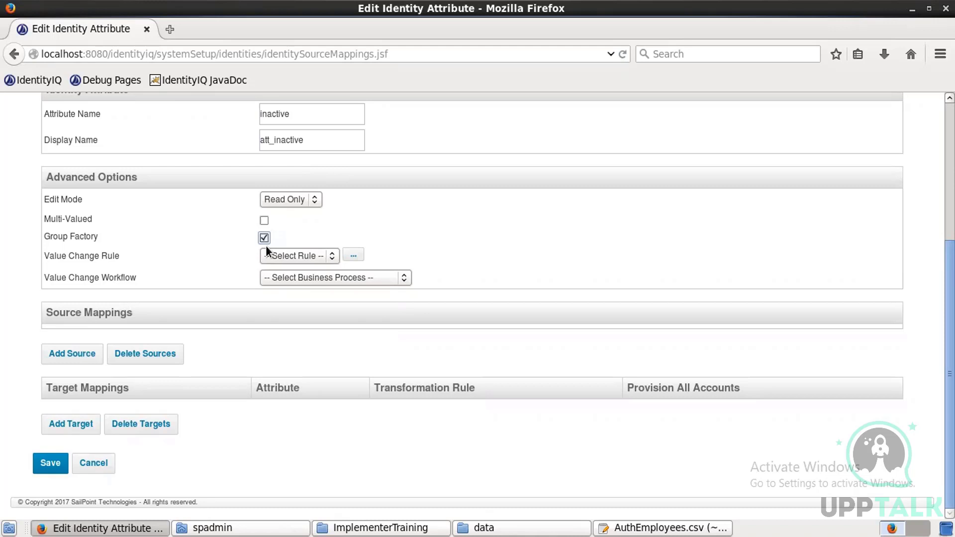
pyautogui.click(65, 360)
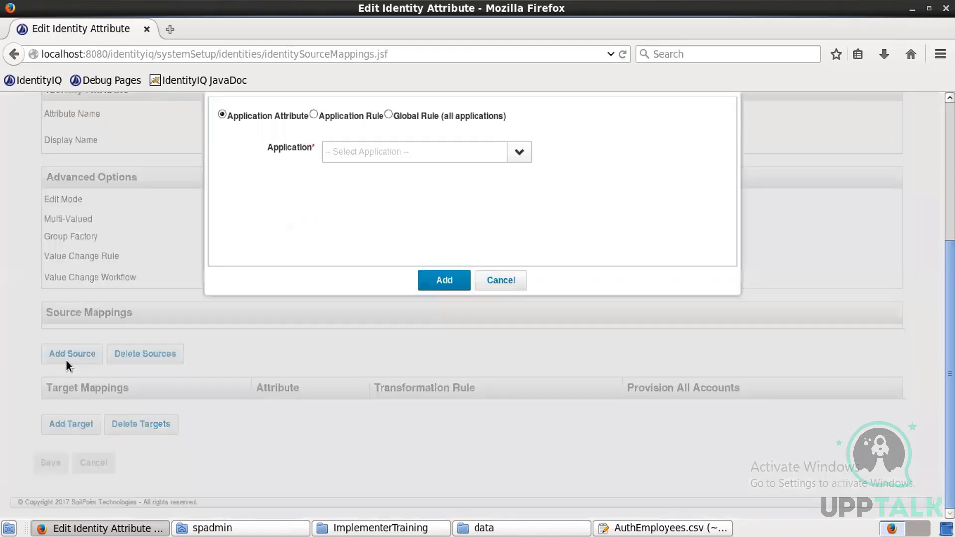
pyautogui.click(520, 151)
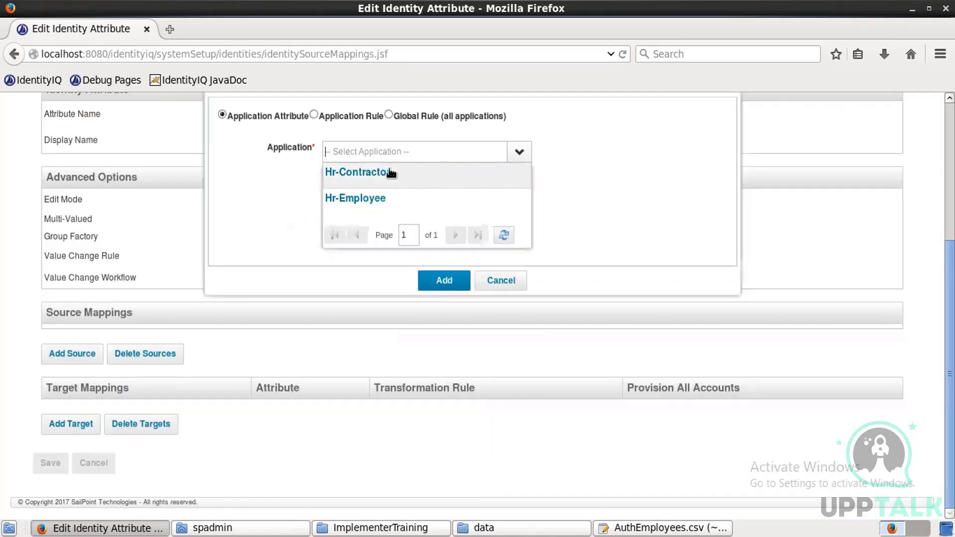
pyautogui.click(371, 179)
pyautogui.click(369, 175)
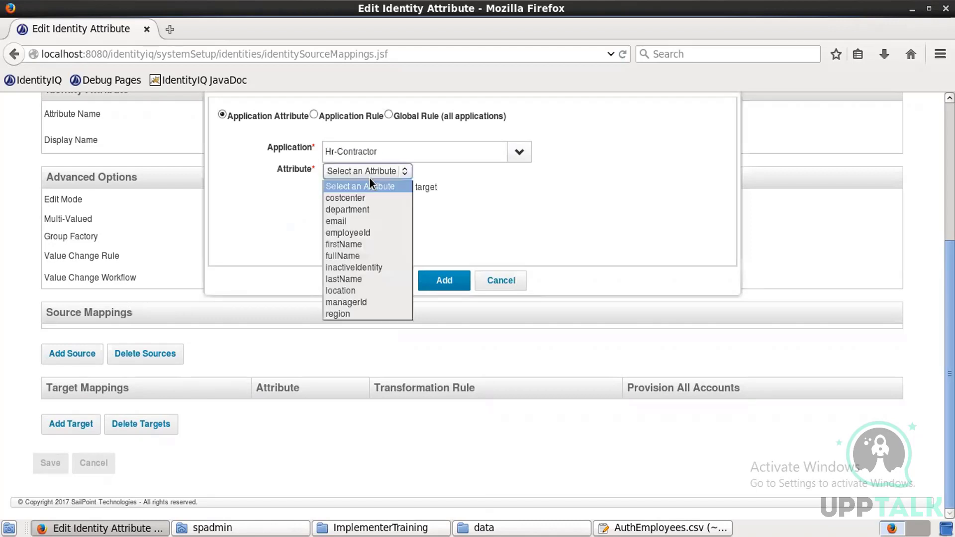
pyautogui.click(354, 268)
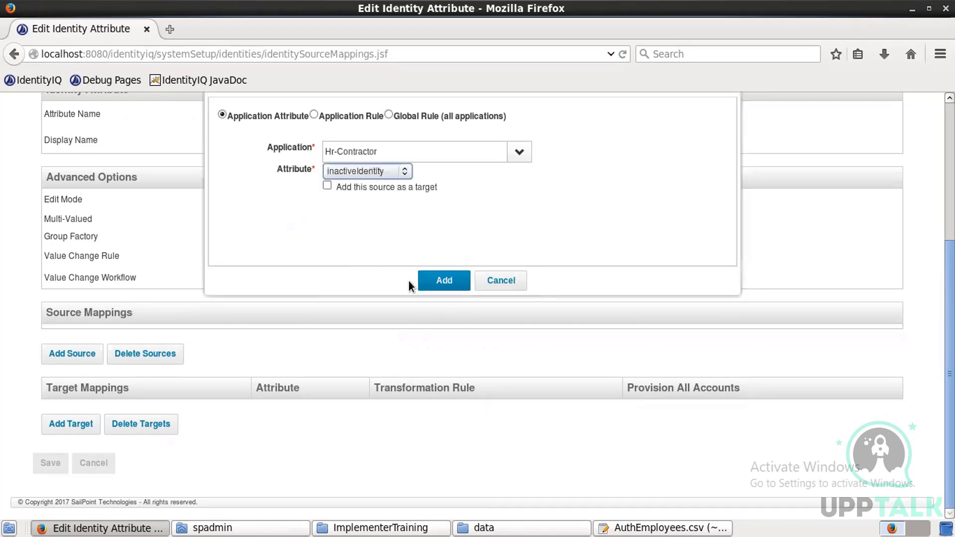
pyautogui.click(442, 285)
# Step: Add Hr-Employee inactiveIdentity as the second source and save Inactive
pyautogui.click(72, 378)
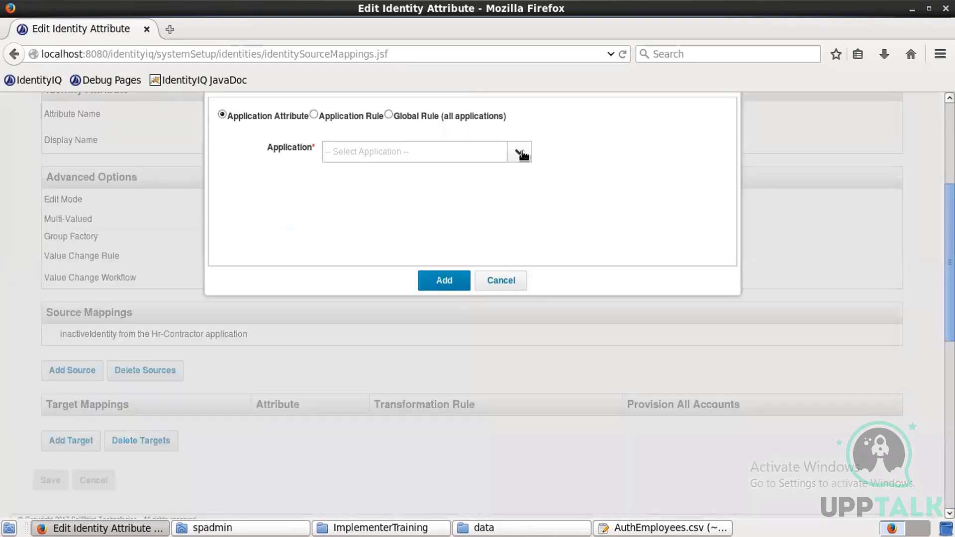
pyautogui.click(520, 154)
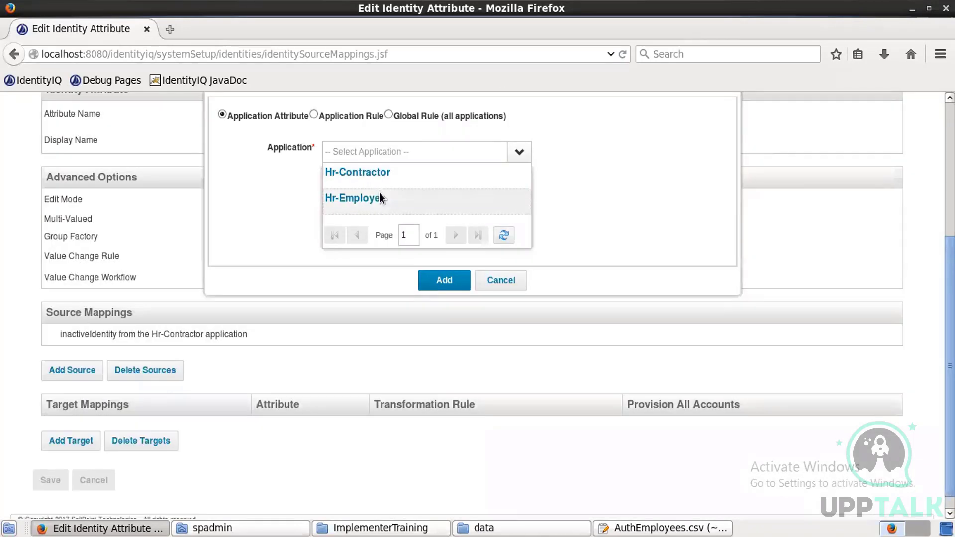
pyautogui.click(379, 194)
pyautogui.click(375, 172)
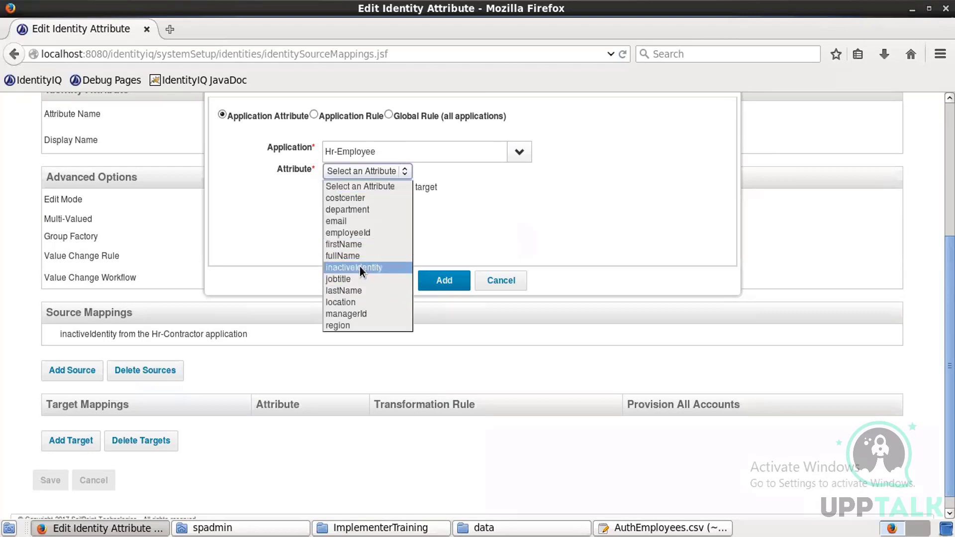
pyautogui.click(360, 267)
pyautogui.click(444, 280)
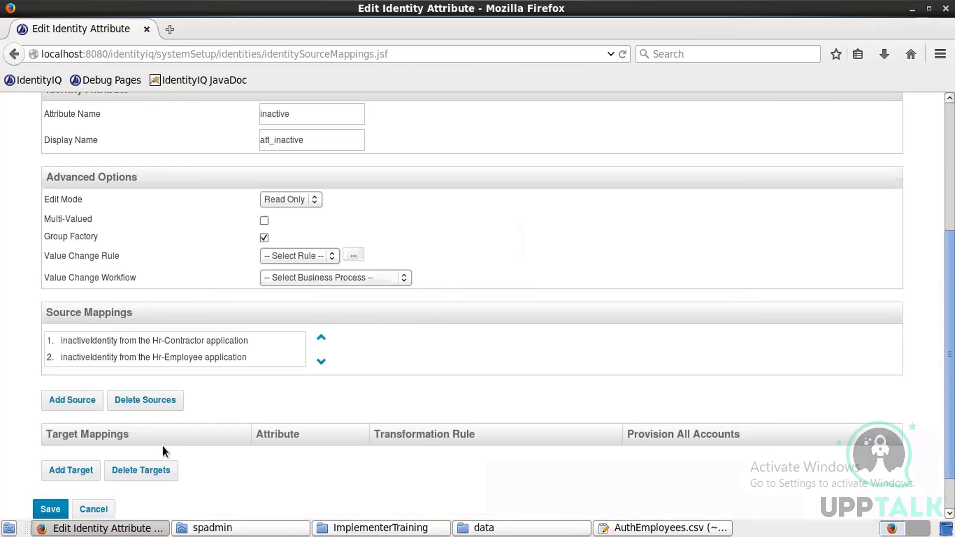
pyautogui.click(59, 504)
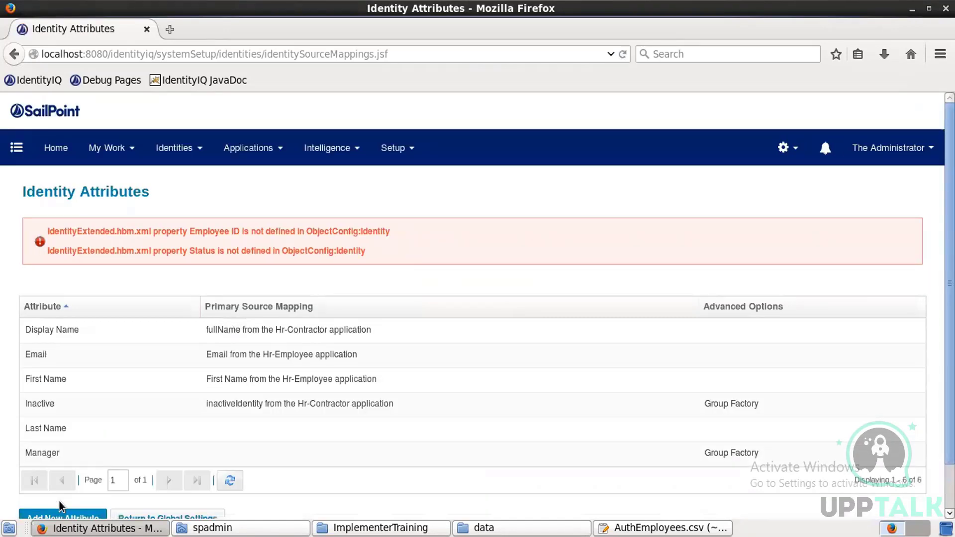
pyautogui.click(228, 431)
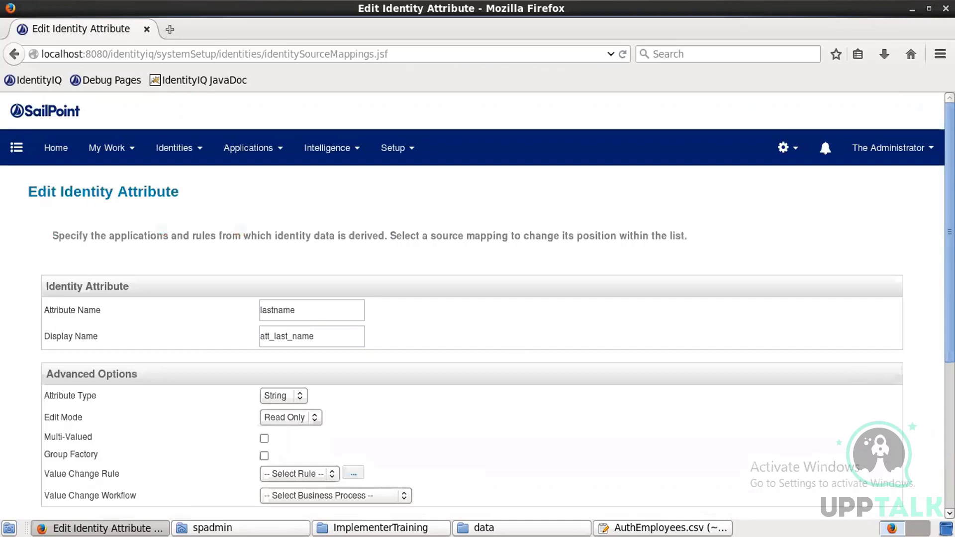
# Step: Add Hr-Employee lastName as a source for Last Name
pyautogui.scroll(-5, 345, 386)
pyautogui.click(74, 354)
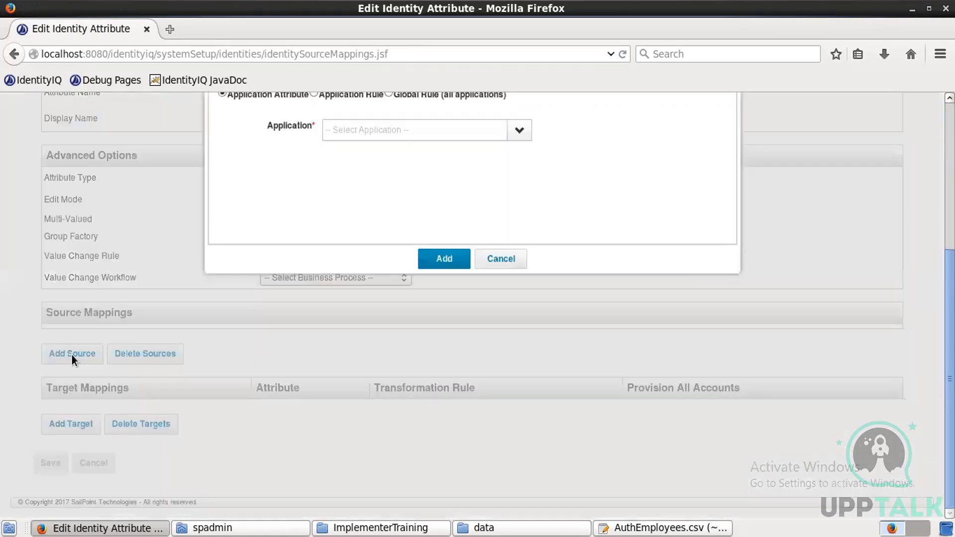
pyautogui.click(520, 130)
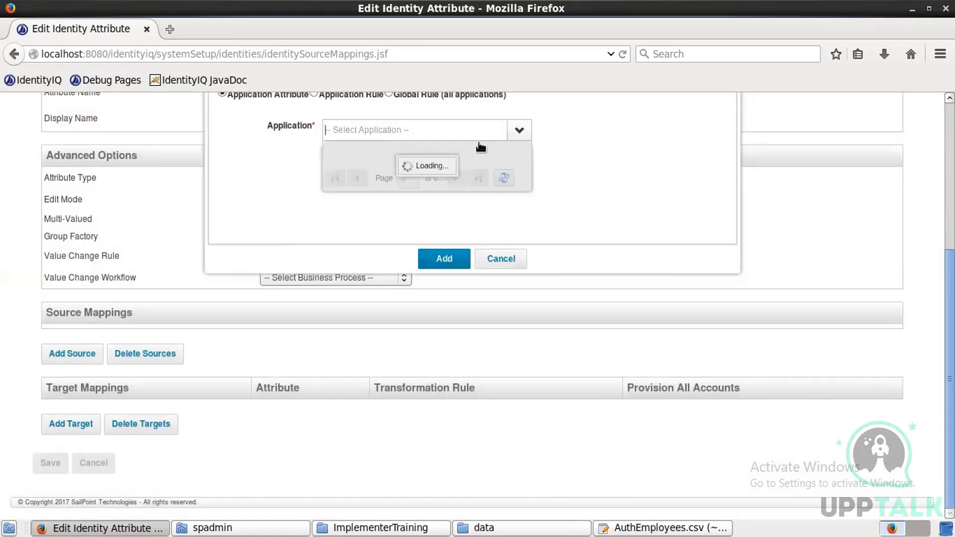
pyautogui.click(362, 178)
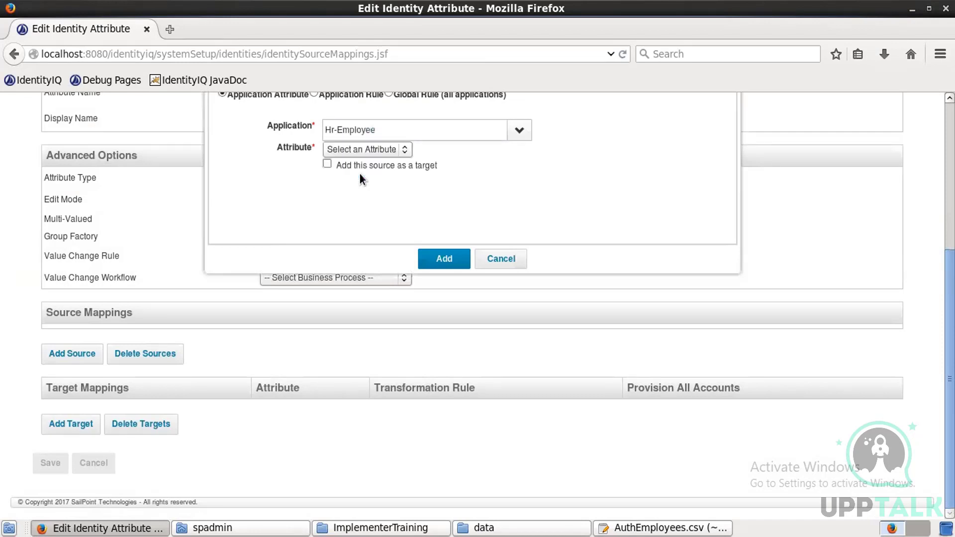
pyautogui.click(367, 148)
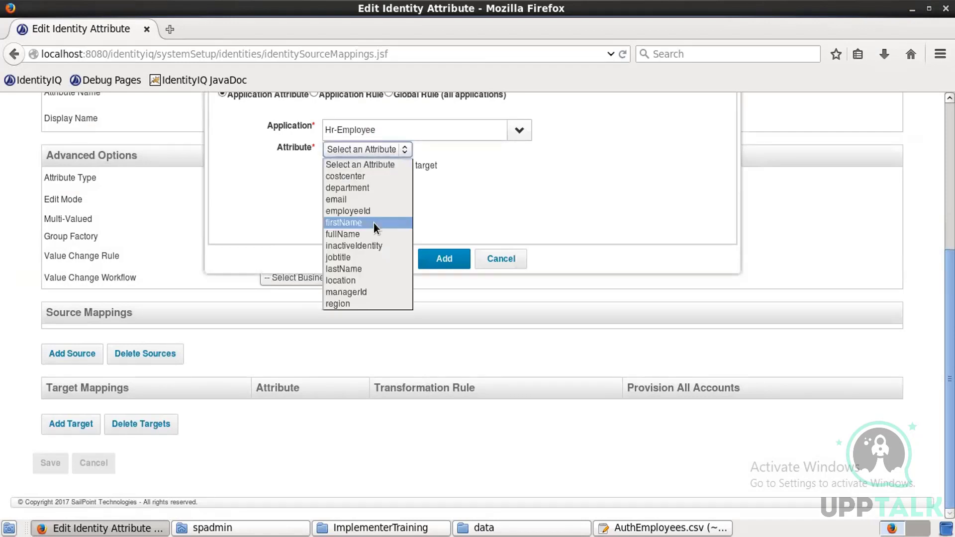
pyautogui.click(355, 268)
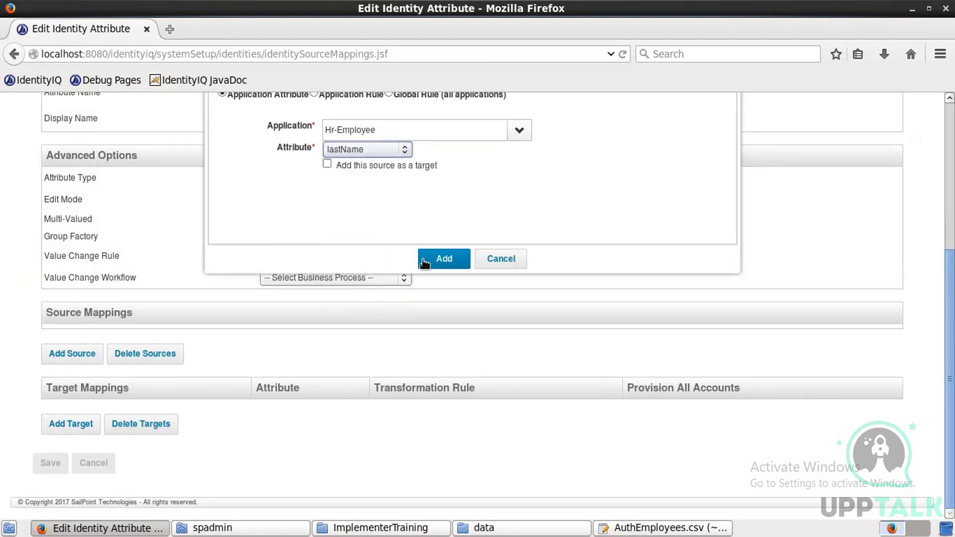
pyautogui.click(433, 260)
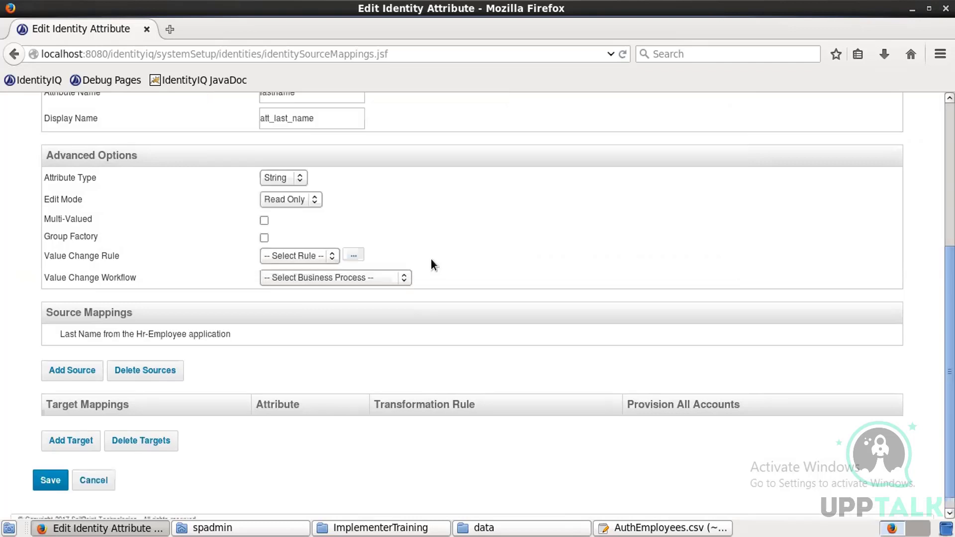
# Step: Add Hr-Contractor lastName as the second source and save Last Name
pyautogui.click(79, 377)
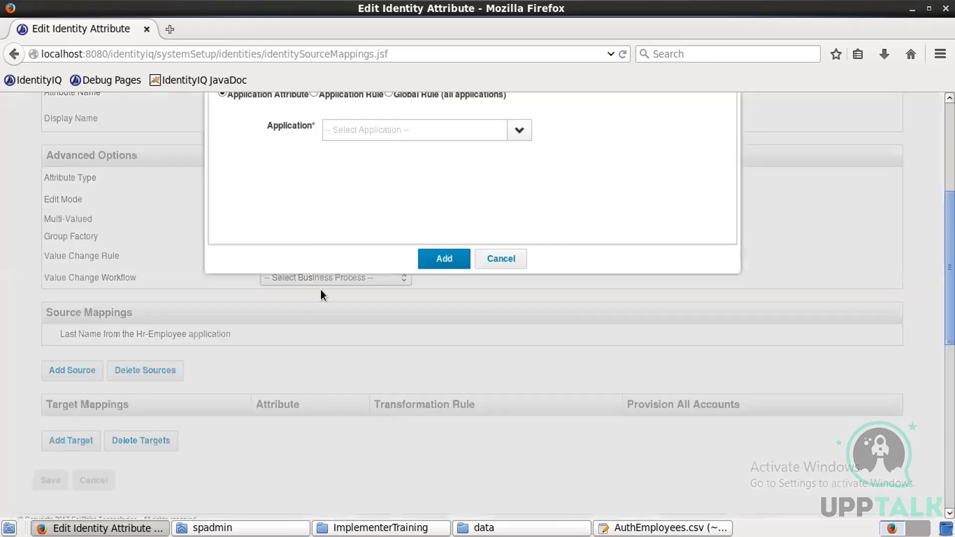
pyautogui.click(520, 132)
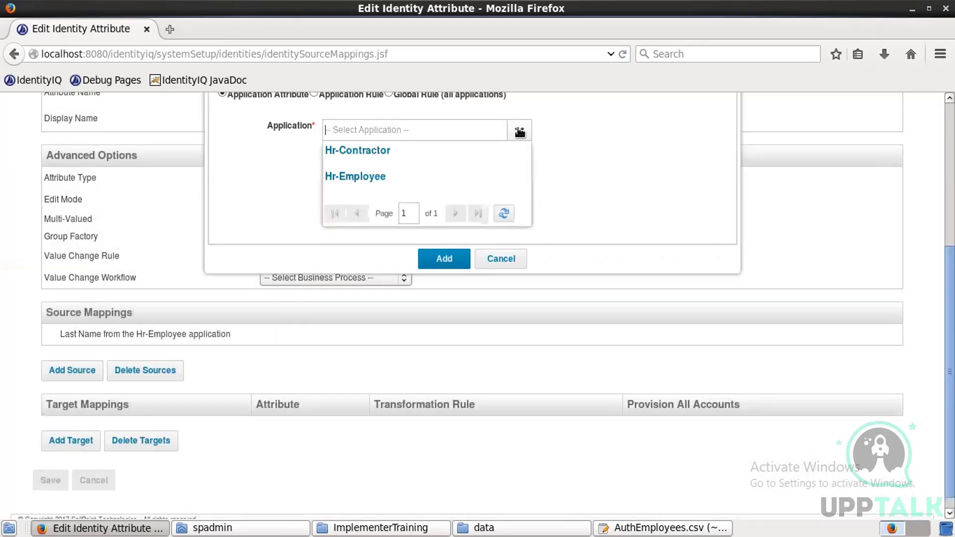
pyautogui.click(381, 157)
pyautogui.click(379, 154)
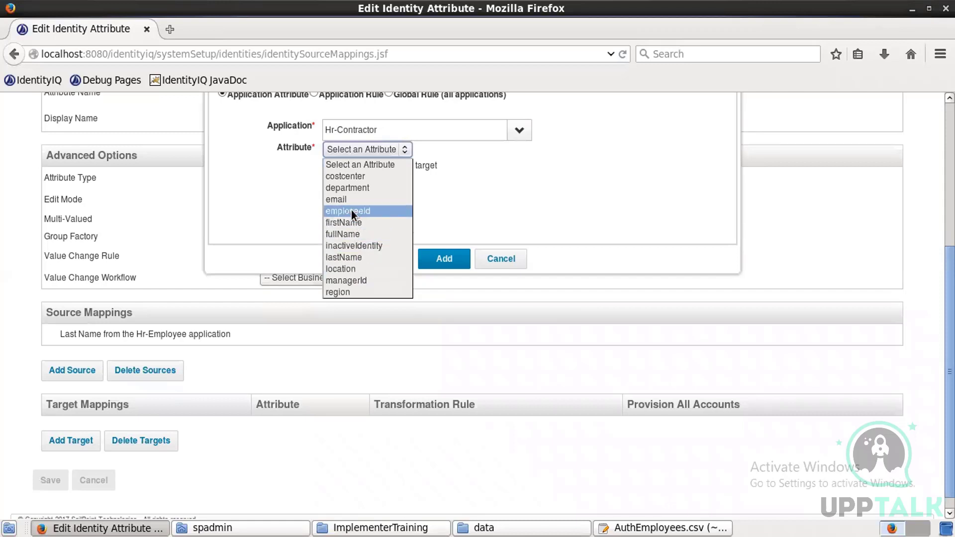
pyautogui.click(350, 257)
pyautogui.click(440, 259)
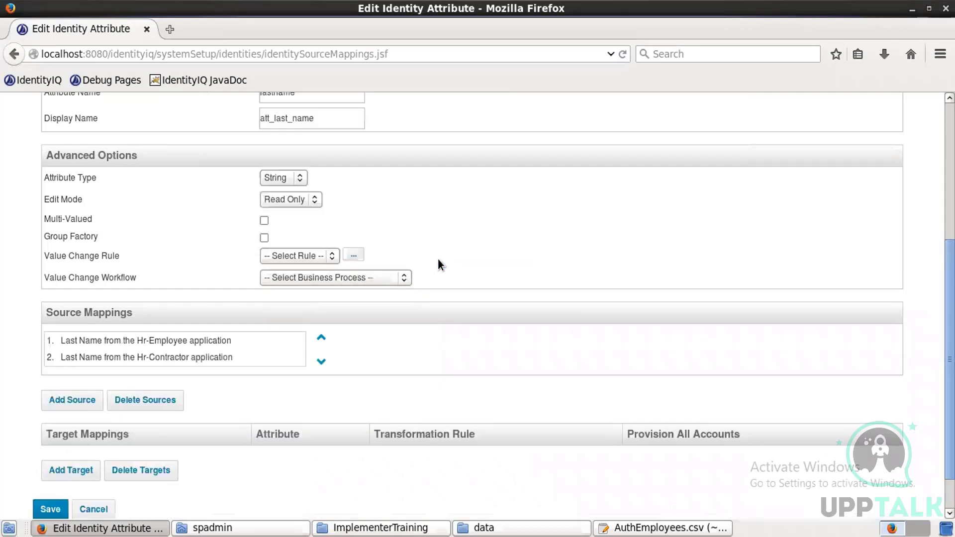
pyautogui.click(48, 506)
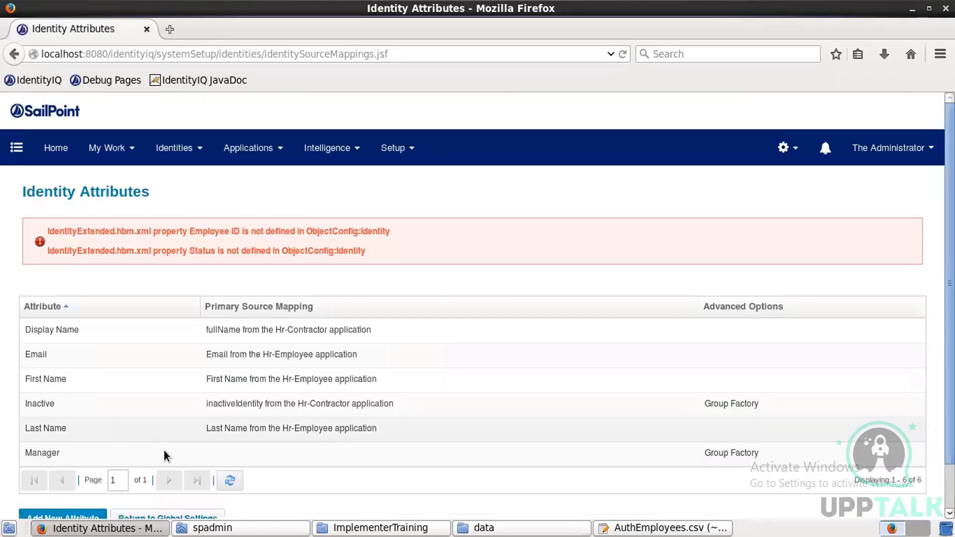
# Step: Add Hr-Contractor managerId as the first source for the Manager attribute
pyautogui.click(168, 457)
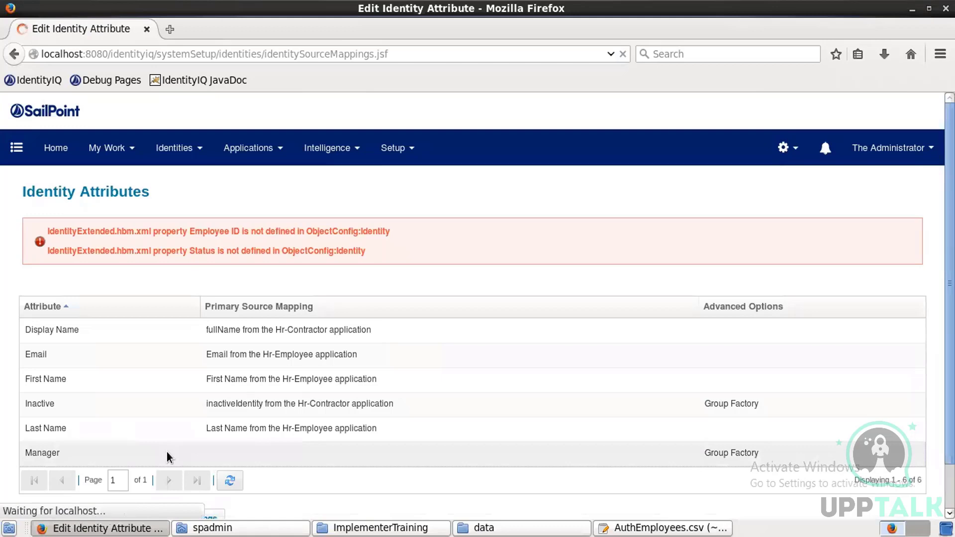
pyautogui.scroll(-5, 273, 337)
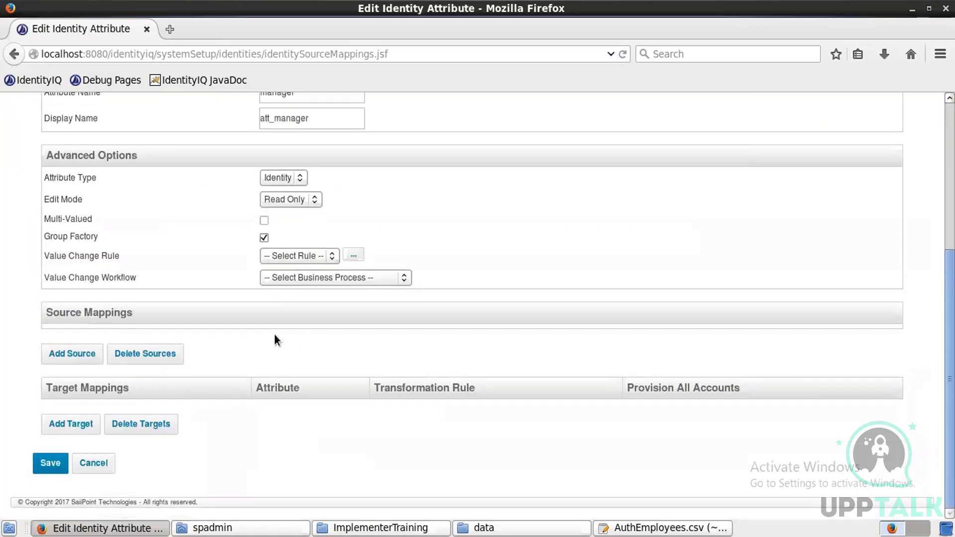
pyautogui.click(72, 354)
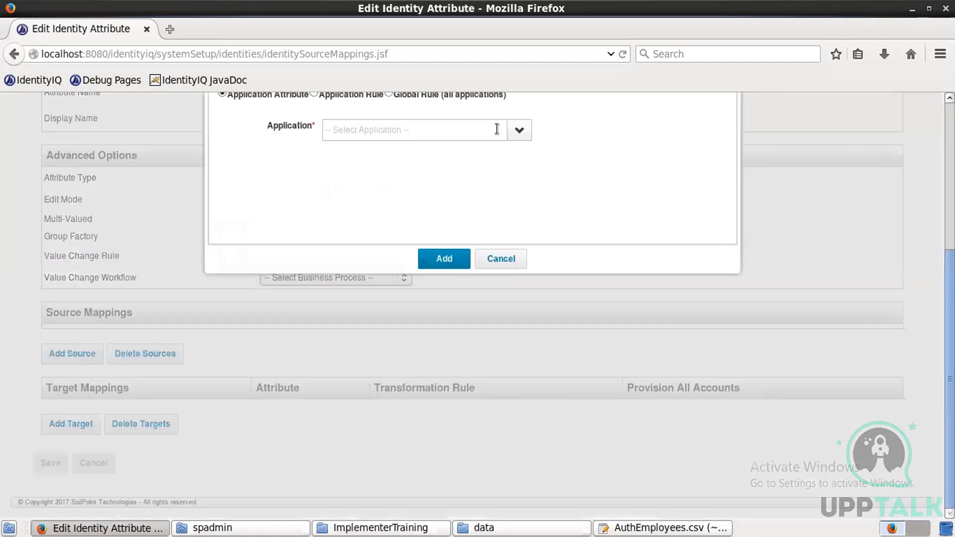
pyautogui.click(518, 139)
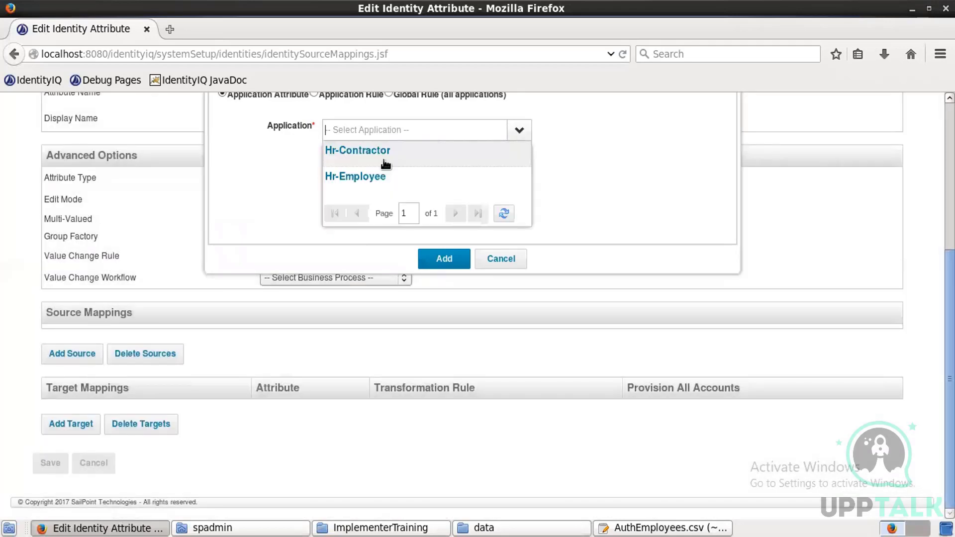
pyautogui.click(384, 153)
pyautogui.click(379, 147)
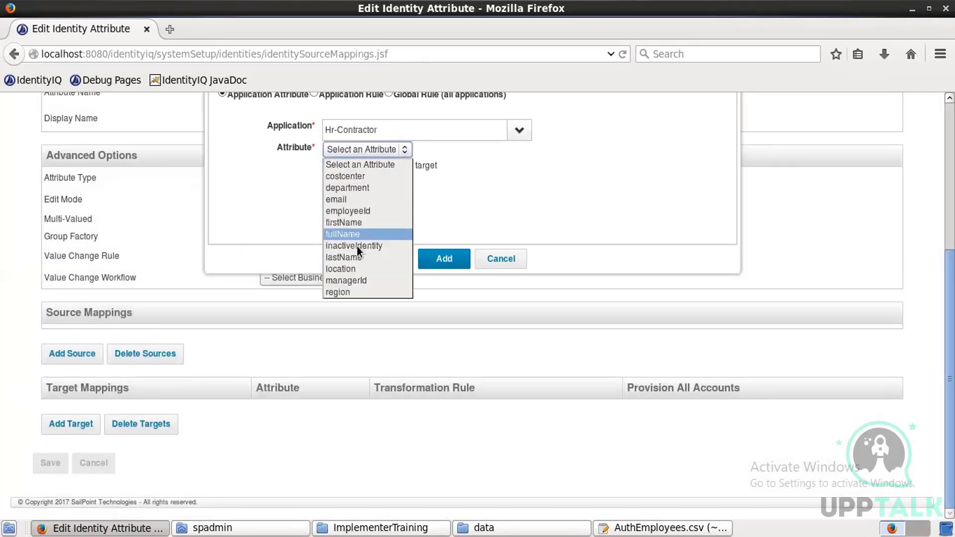
pyautogui.click(358, 280)
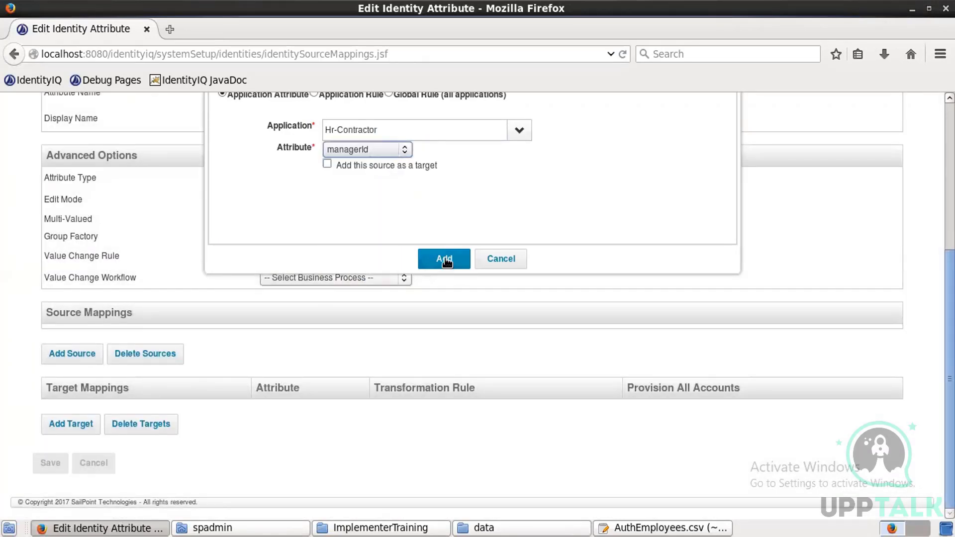
pyautogui.click(445, 260)
# Step: Add Hr-Employee managerId as the second source and save Manager
pyautogui.click(73, 371)
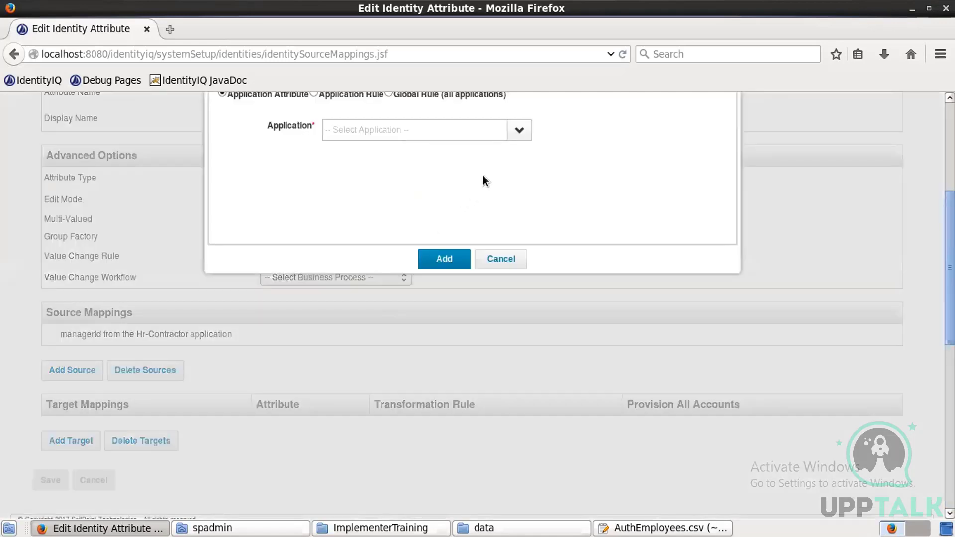
pyautogui.click(515, 131)
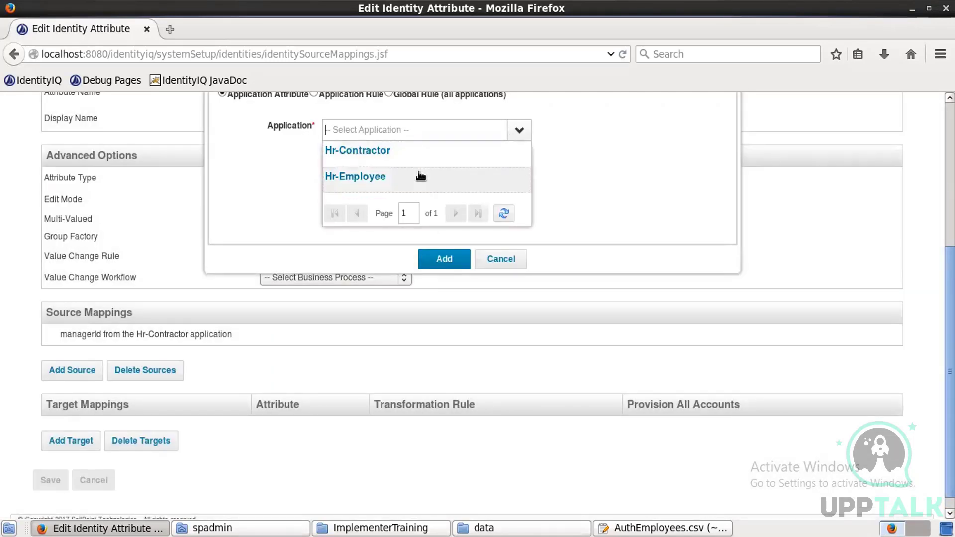
pyautogui.click(420, 176)
pyautogui.click(406, 151)
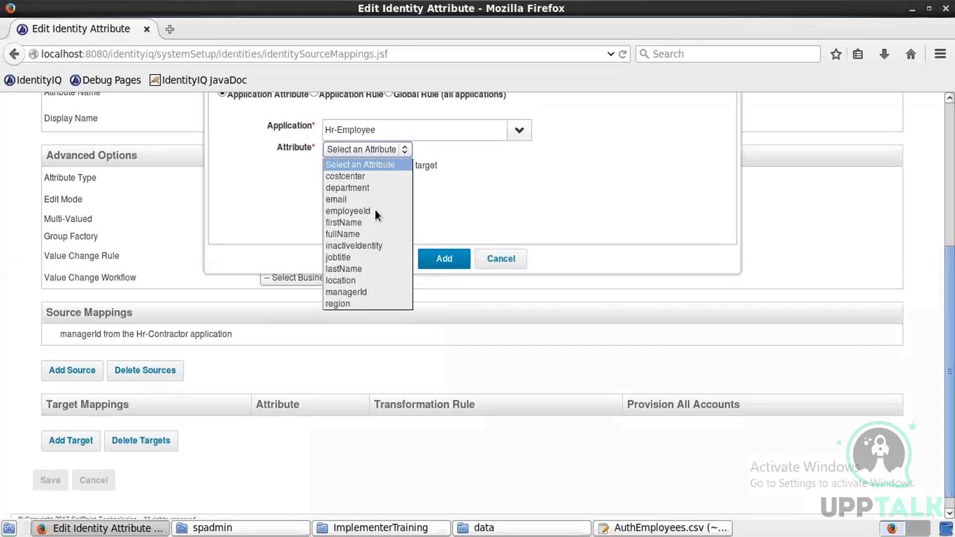
pyautogui.click(360, 292)
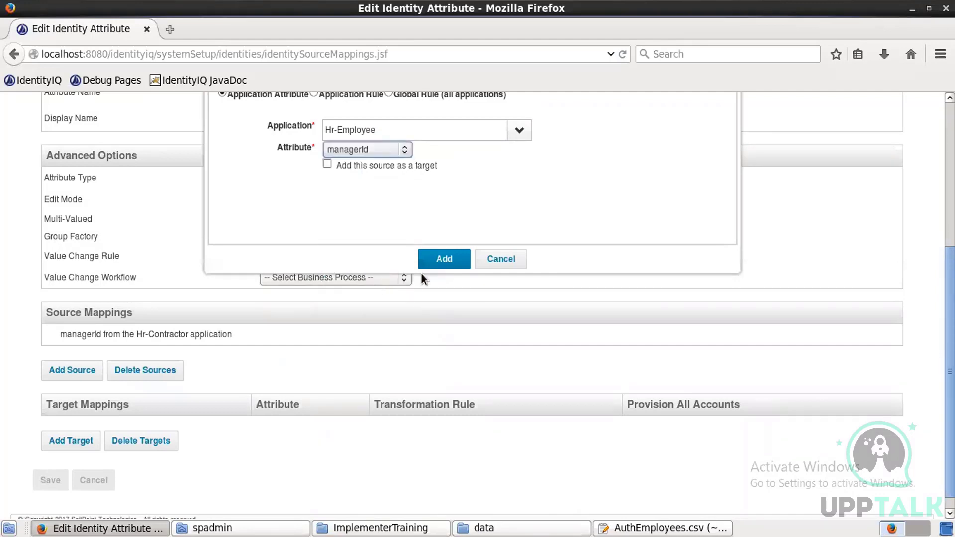
pyautogui.click(445, 260)
pyautogui.click(50, 510)
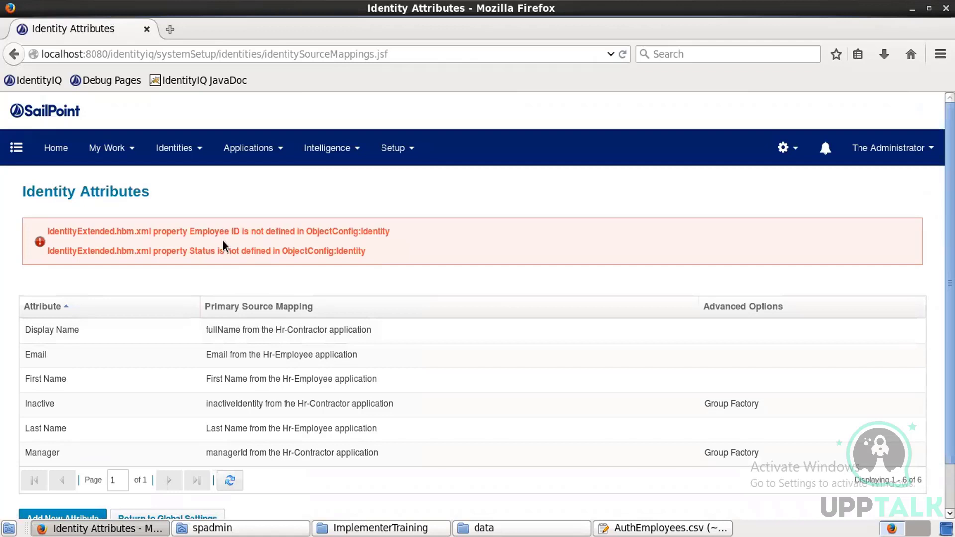
# Step: Create a new searchable identity attribute empId with display name Employee ID
pyautogui.click(80, 517)
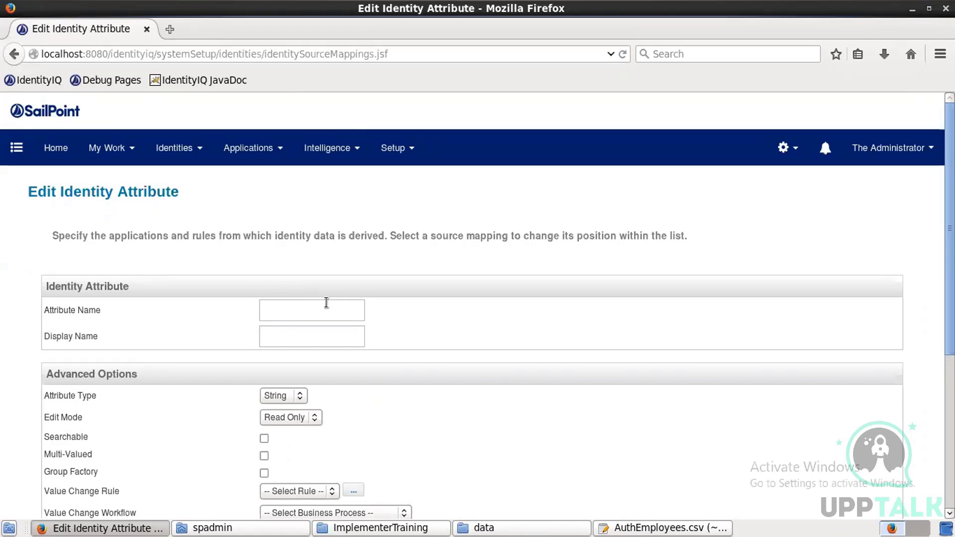
pyautogui.write('emp')
pyautogui.write('l')
pyautogui.write('d')
pyautogui.click(323, 336)
pyautogui.write('Emplo')
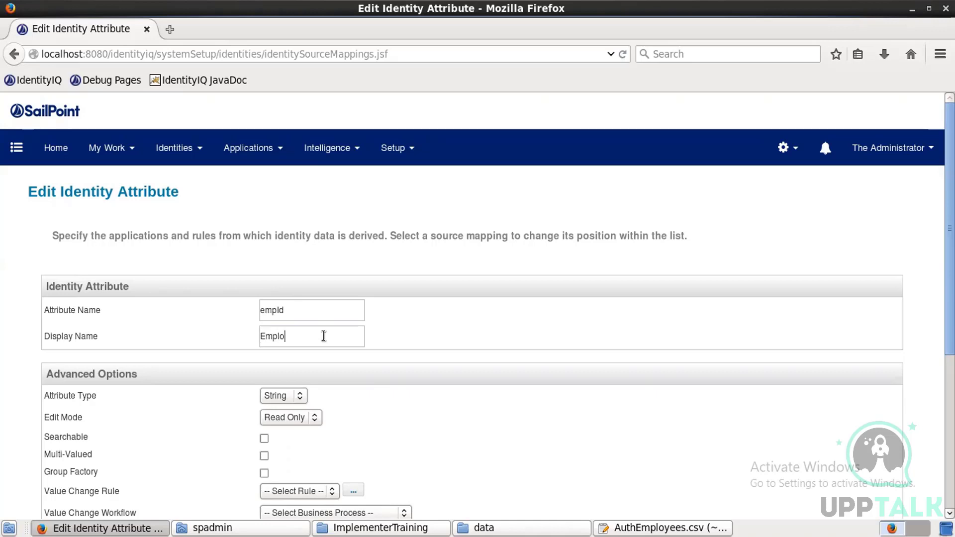
pyautogui.write('yee ID')
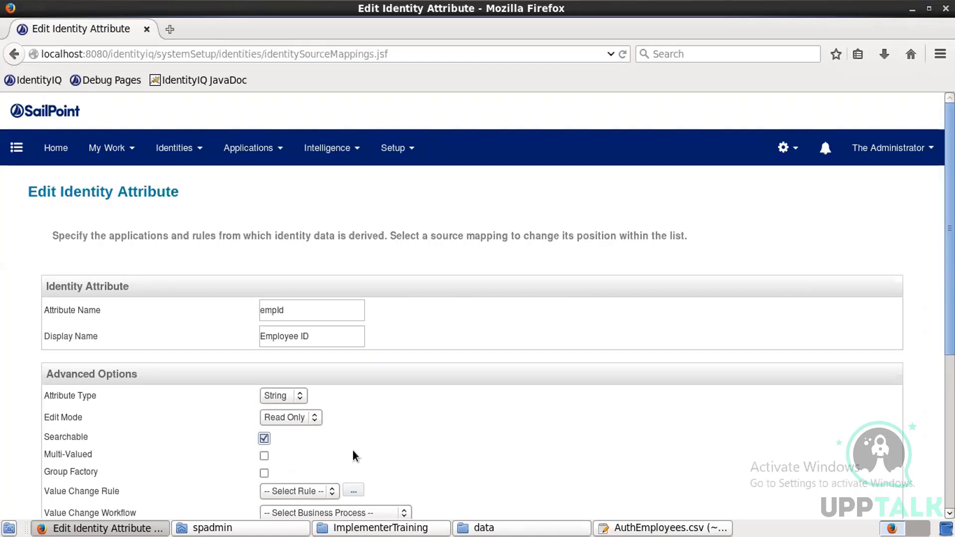
pyautogui.scroll(-5, 353, 451)
pyautogui.click(94, 359)
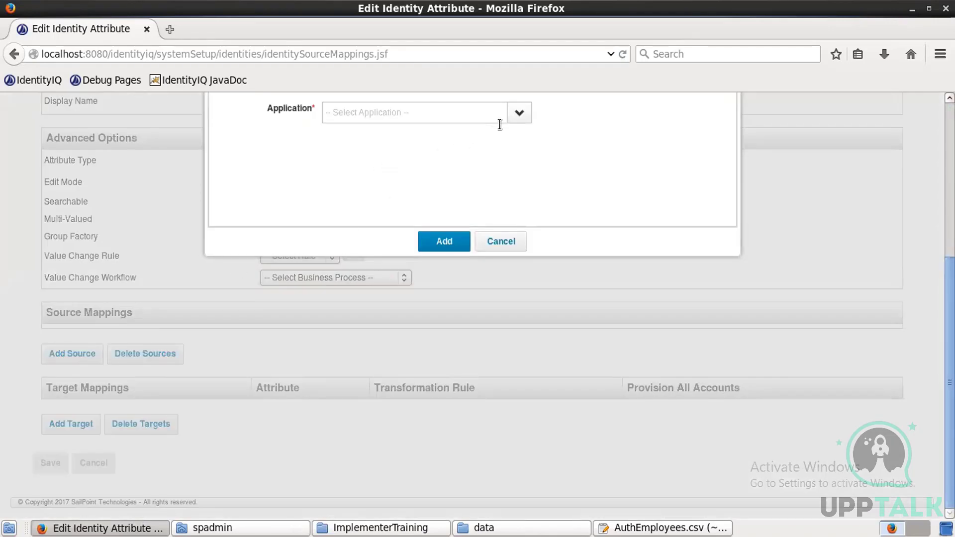
# Step: Add Hr-Employee employeeId as a source for Employee ID
pyautogui.click(516, 117)
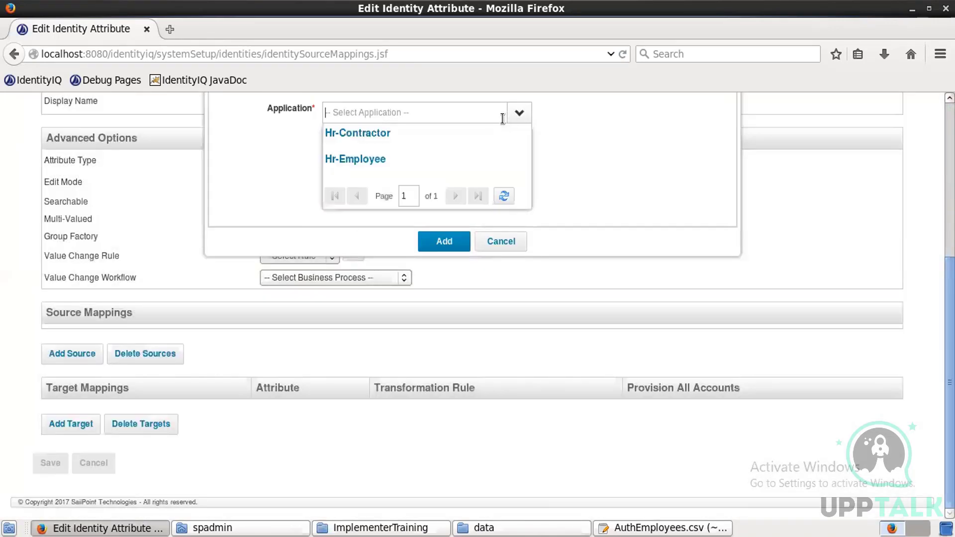
pyautogui.click(382, 163)
pyautogui.click(378, 133)
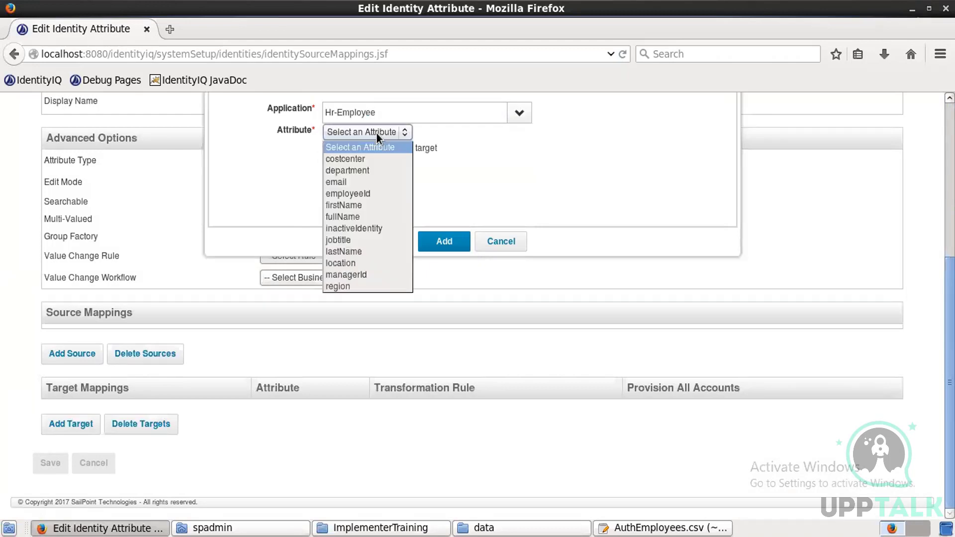
pyautogui.click(354, 195)
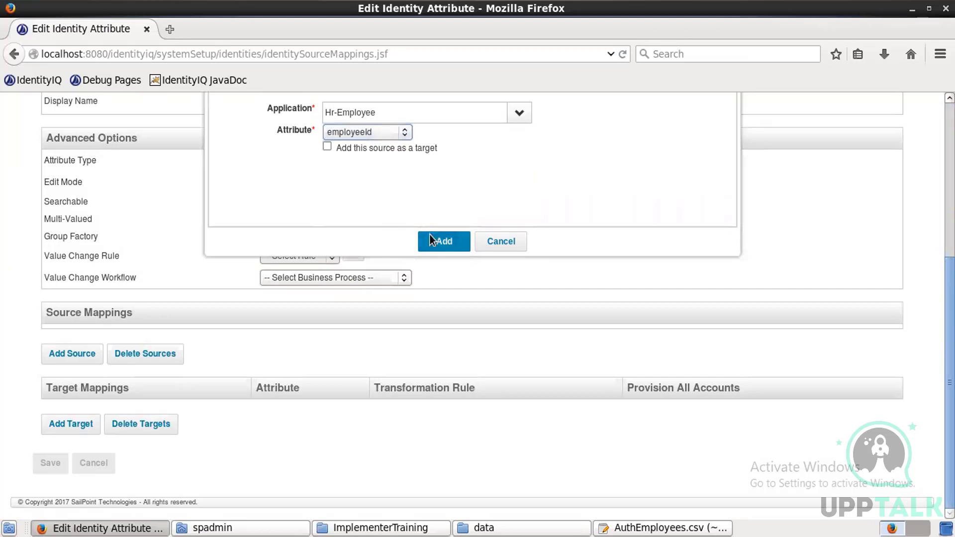
pyautogui.click(431, 239)
# Step: Add Hr-Contractor employeeId as the second source and save Employee ID
pyautogui.click(66, 381)
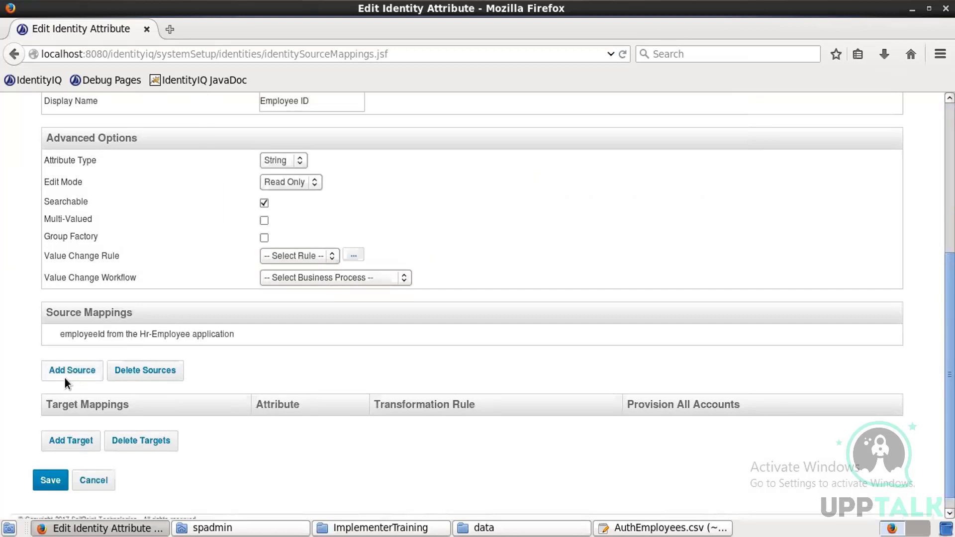
pyautogui.click(525, 119)
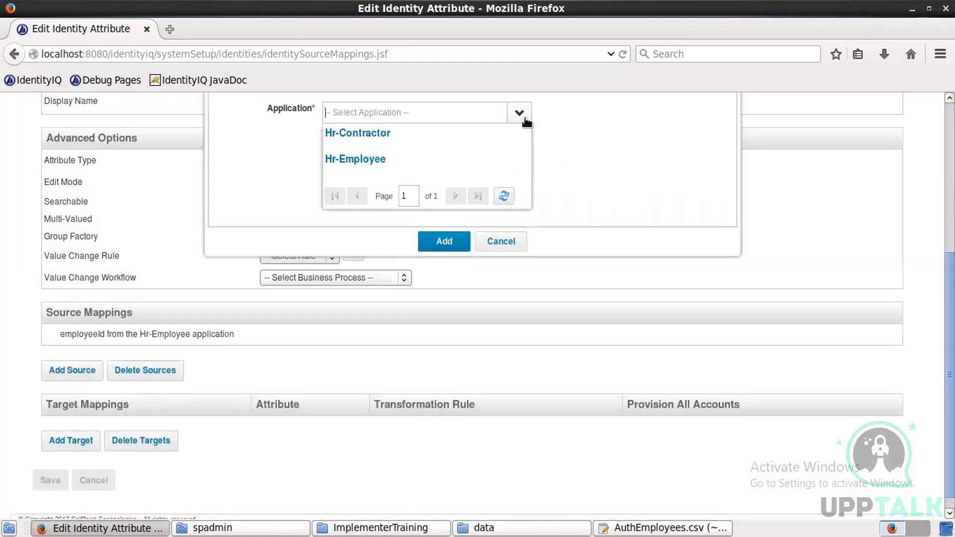
pyautogui.click(366, 135)
pyautogui.click(366, 131)
pyautogui.click(366, 130)
pyautogui.click(366, 130)
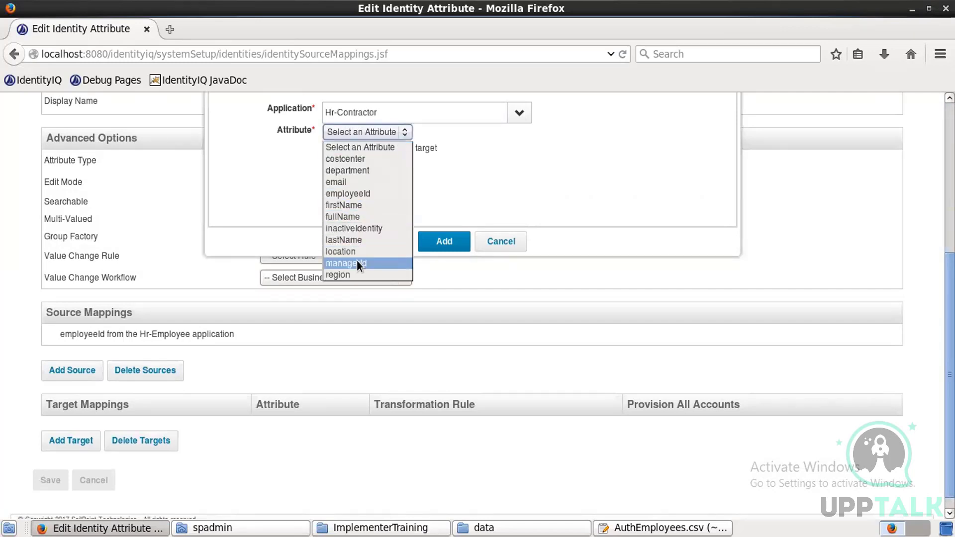
pyautogui.click(362, 195)
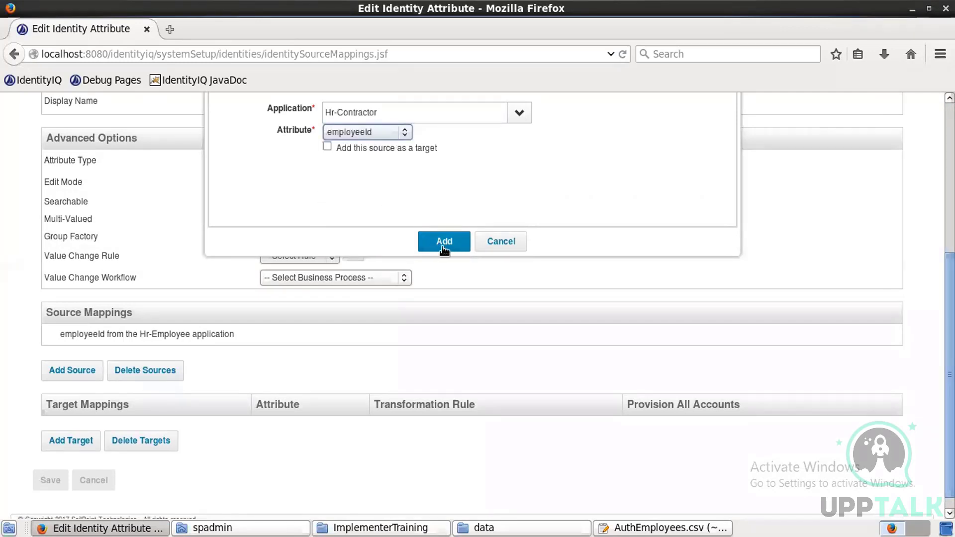
pyautogui.click(444, 246)
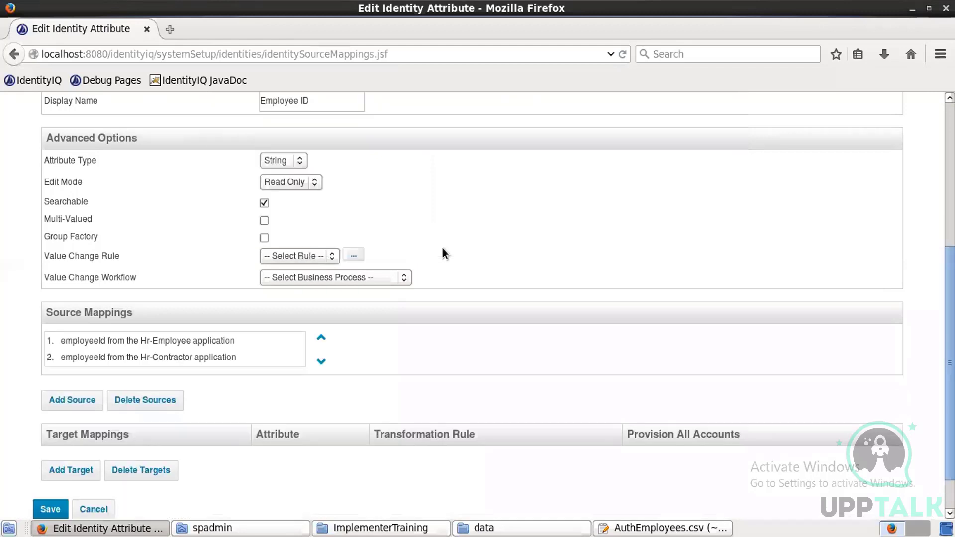
pyautogui.click(49, 508)
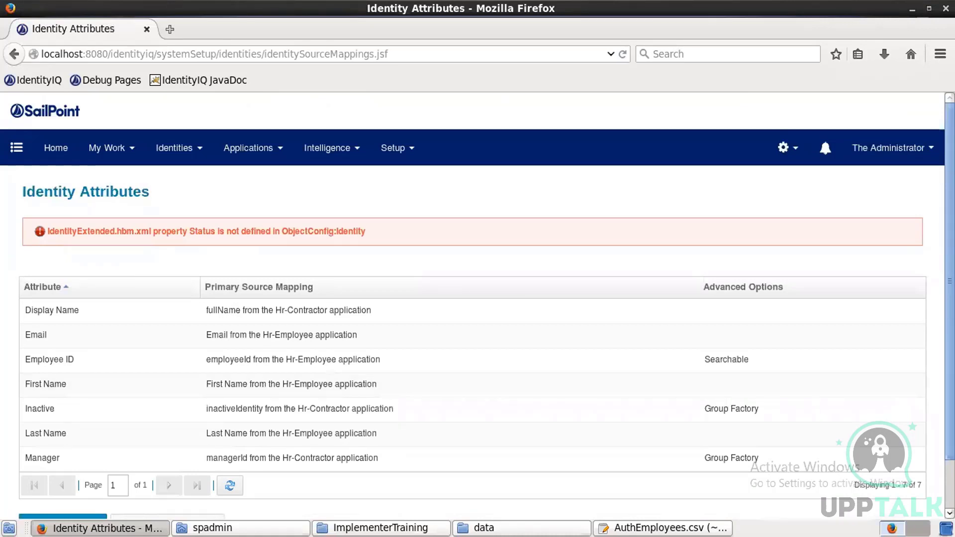
# Step: Start a new identity attribute named status with display name Status
pyautogui.click(940, 526)
pyautogui.moveTo(950, 239); pyautogui.dragTo(950, 291)
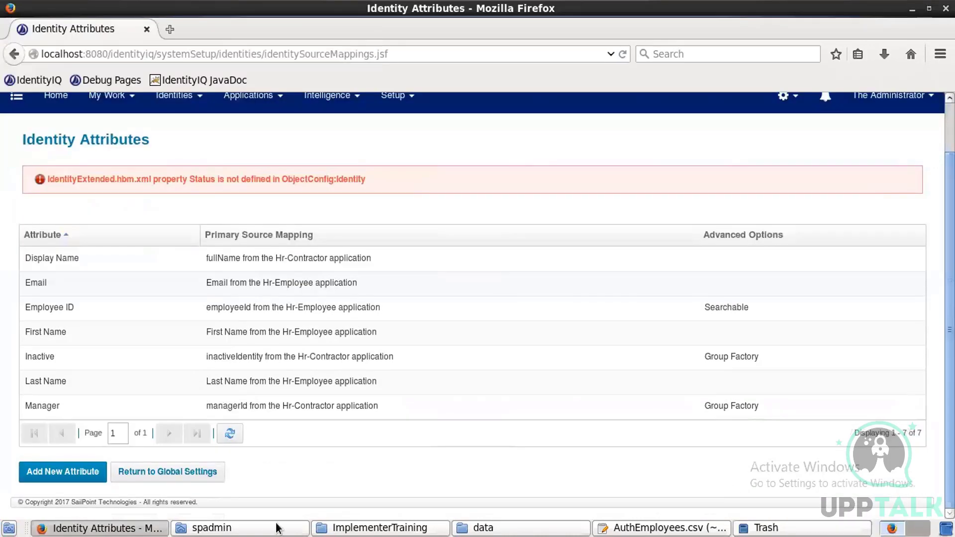
pyautogui.click(82, 476)
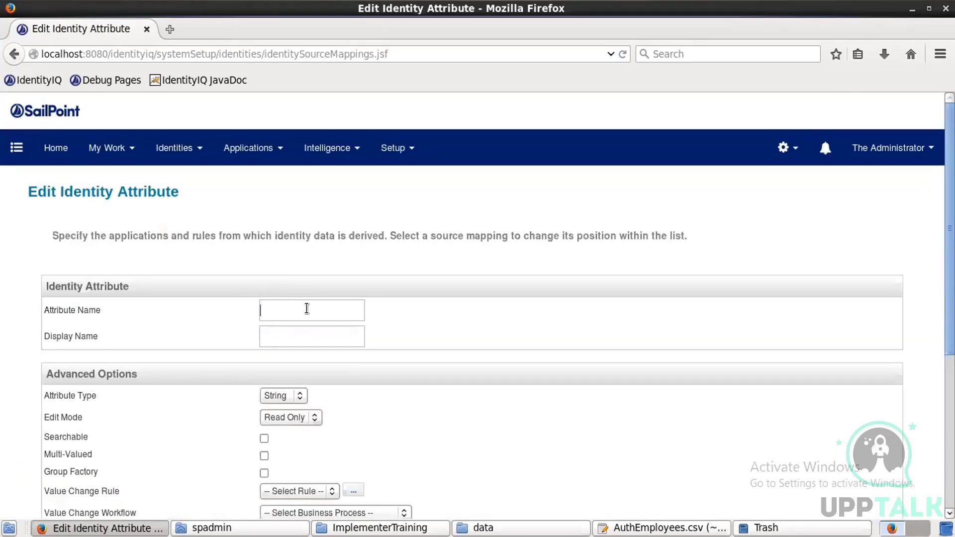
pyautogui.write('status')
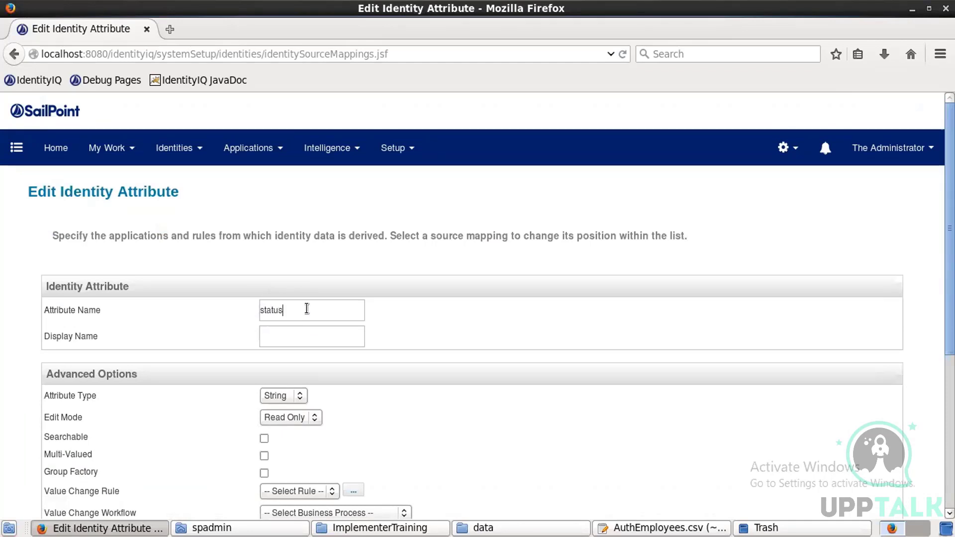
pyautogui.write('Status')
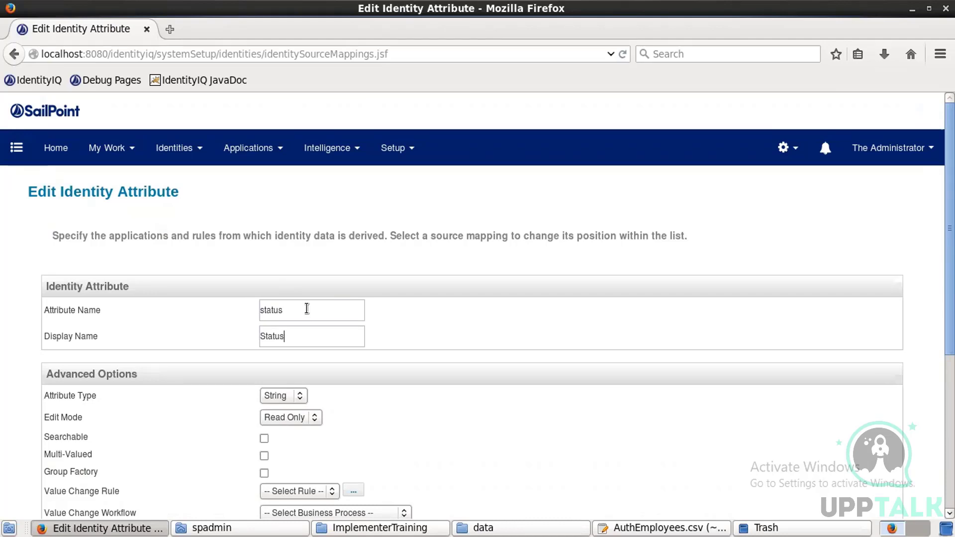
pyautogui.click(701, 529)
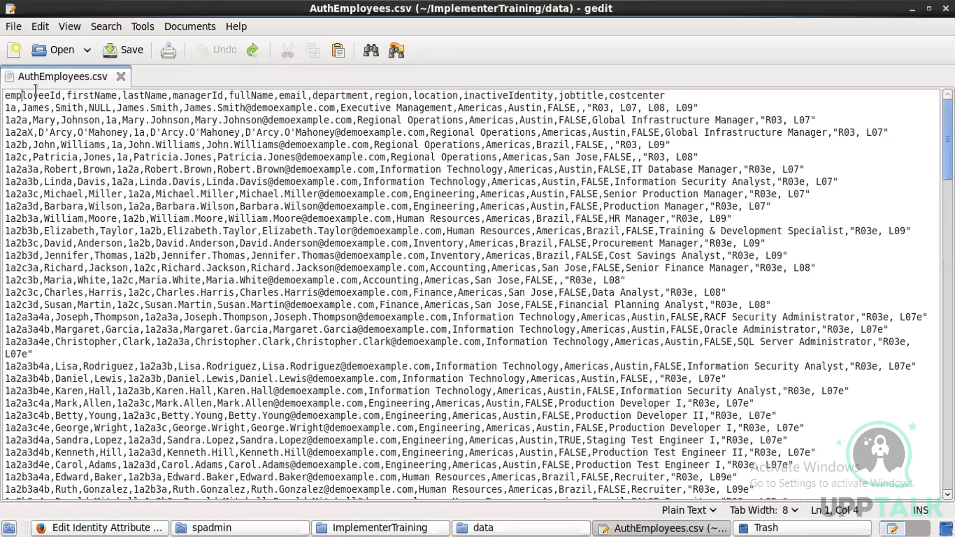
# Step: Review the AuthEmployees.csv header columns in gedit, then return to the status attribute form
pyautogui.moveTo(23, 94); pyautogui.dragTo(469, 78)
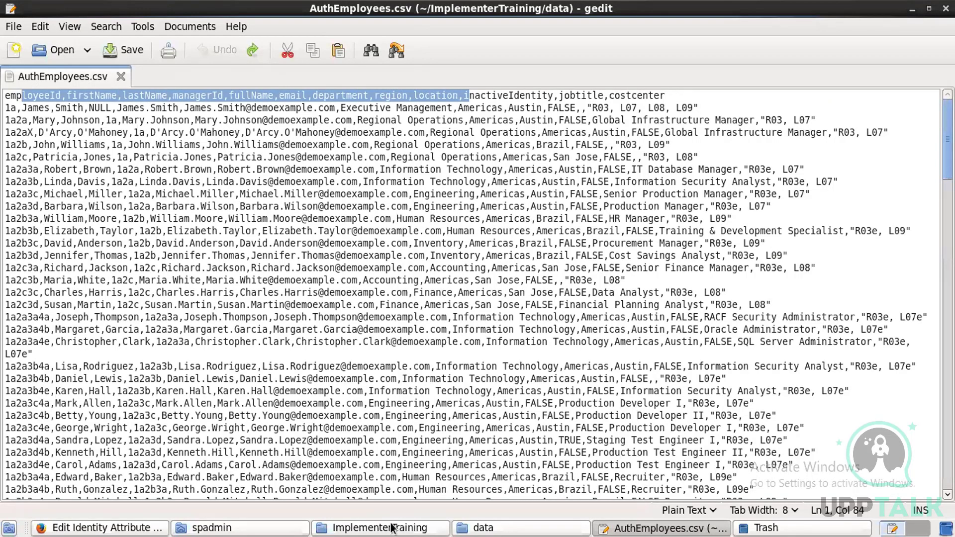
pyautogui.click(104, 528)
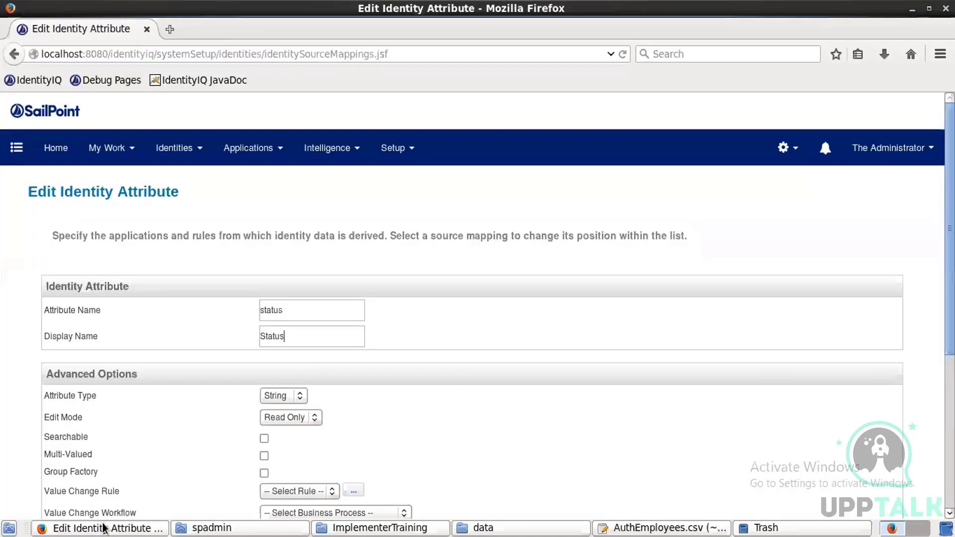
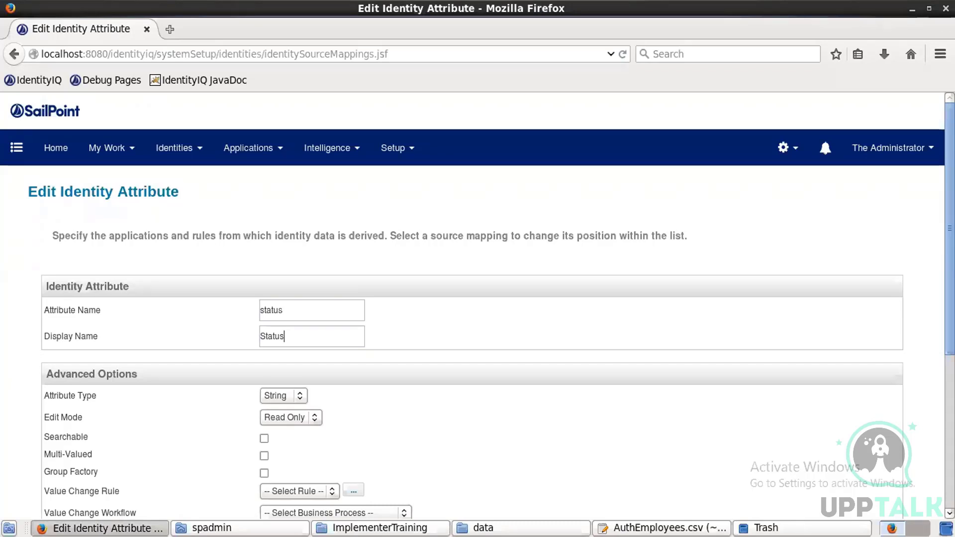
# Step: Mark status as searchable and a group factory, keeping the attribute name as status
pyautogui.scroll(-5, 478, 299)
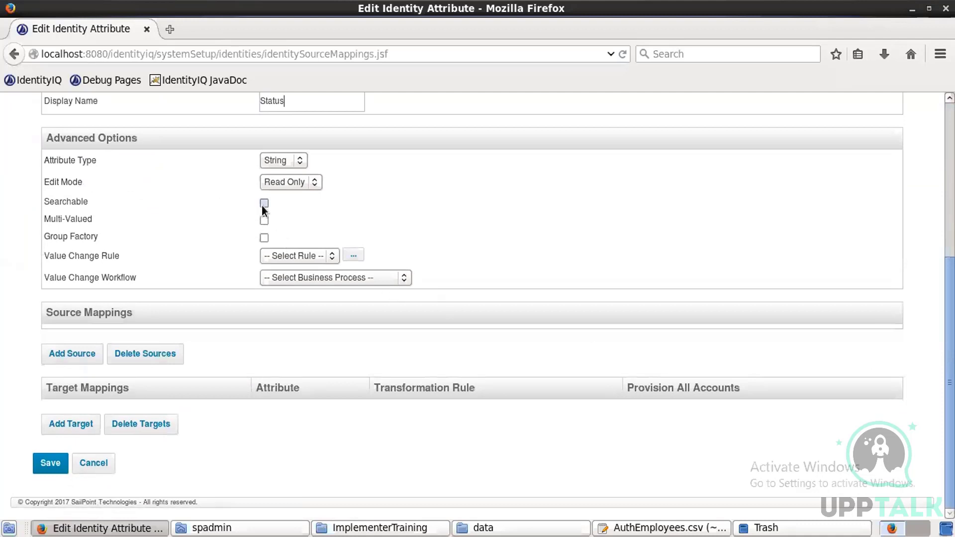
pyautogui.click(265, 238)
pyautogui.scroll(5, 332, 332)
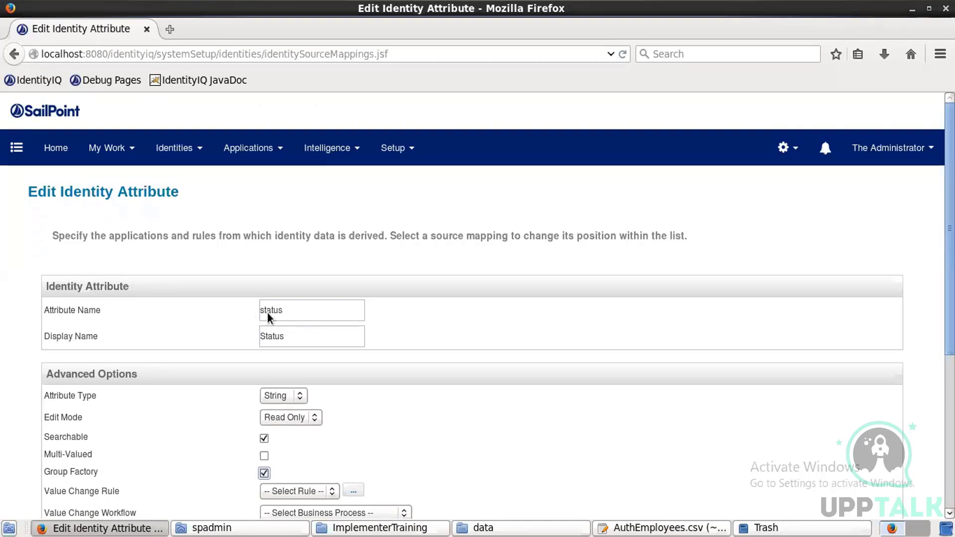
pyautogui.moveTo(300, 309); pyautogui.dragTo(221, 307)
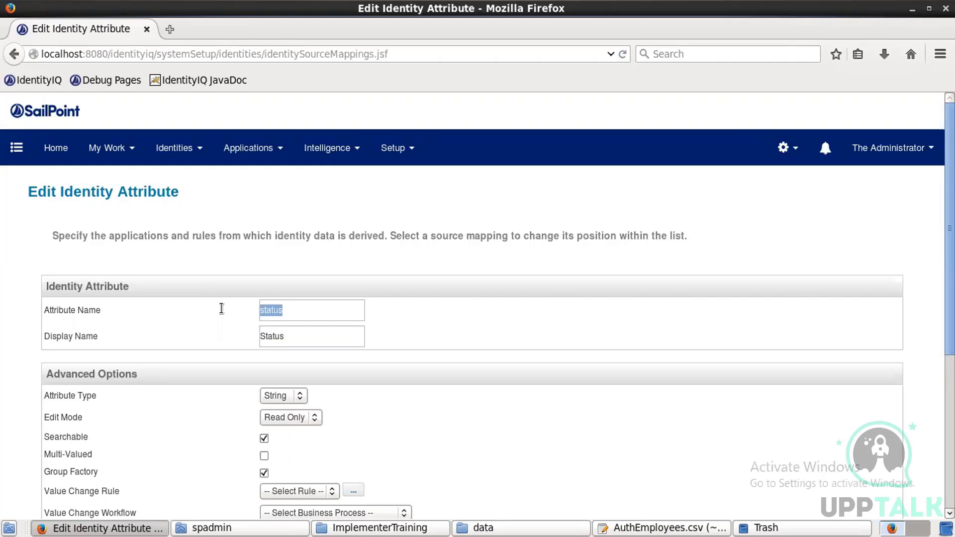
pyautogui.click(304, 312)
pyautogui.write('Attribute')
pyautogui.press('BackSpace')
pyautogui.press('BackSpace')
pyautogui.press('BackSpace')
pyautogui.press('BackSpace')
pyautogui.press('BackSpace')
pyautogui.press('BackSpace')
pyautogui.press('BackSpace')
pyautogui.press('BackSpace')
pyautogui.press('BackSpace')
pyautogui.scroll(-5, 306, 312)
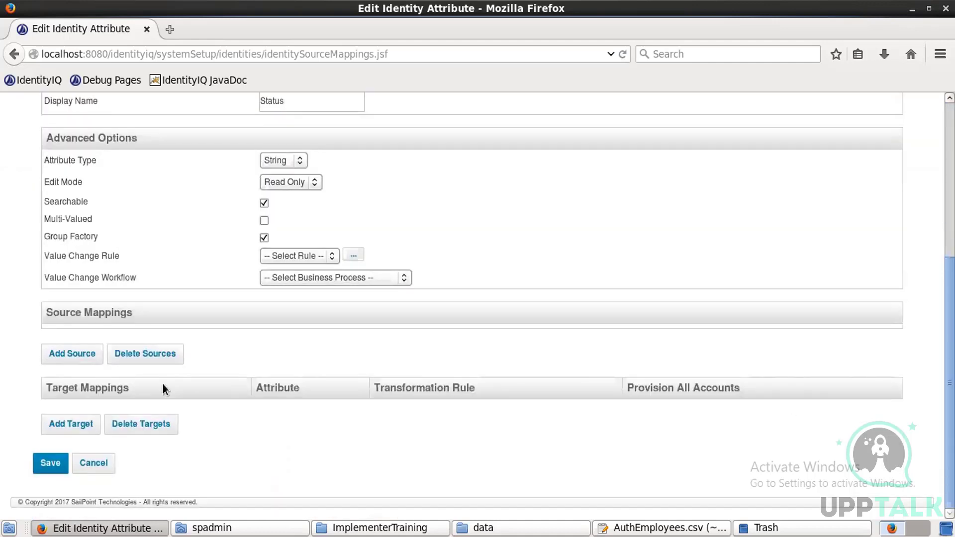
# Step: Add a Hr-Employee source for status that uses an application rule, starting a new rule
pyautogui.click(70, 355)
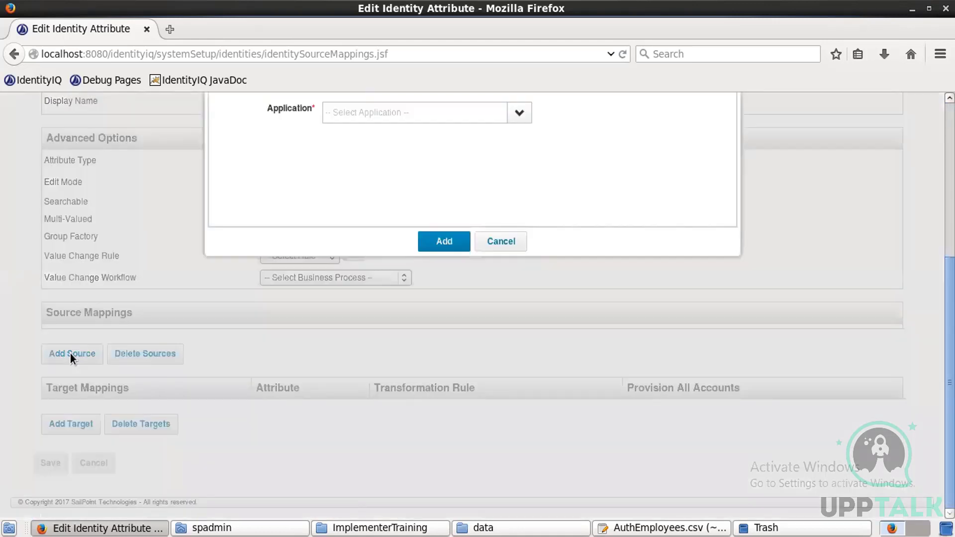
pyautogui.click(521, 114)
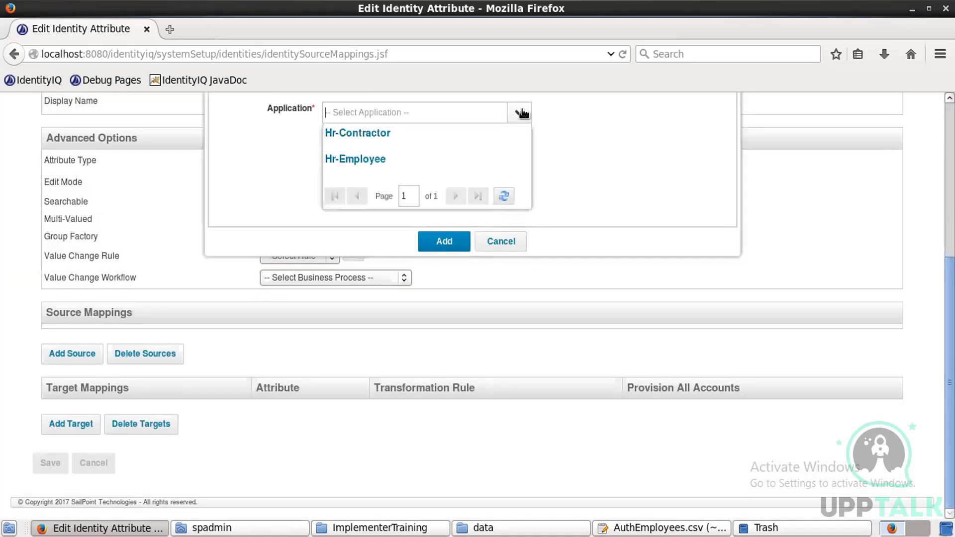
pyautogui.click(376, 157)
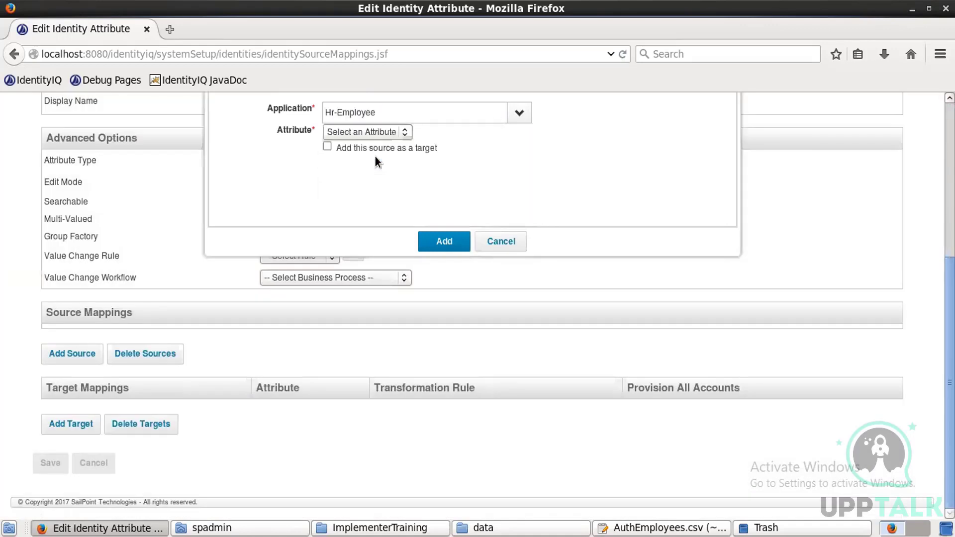
pyautogui.click(382, 131)
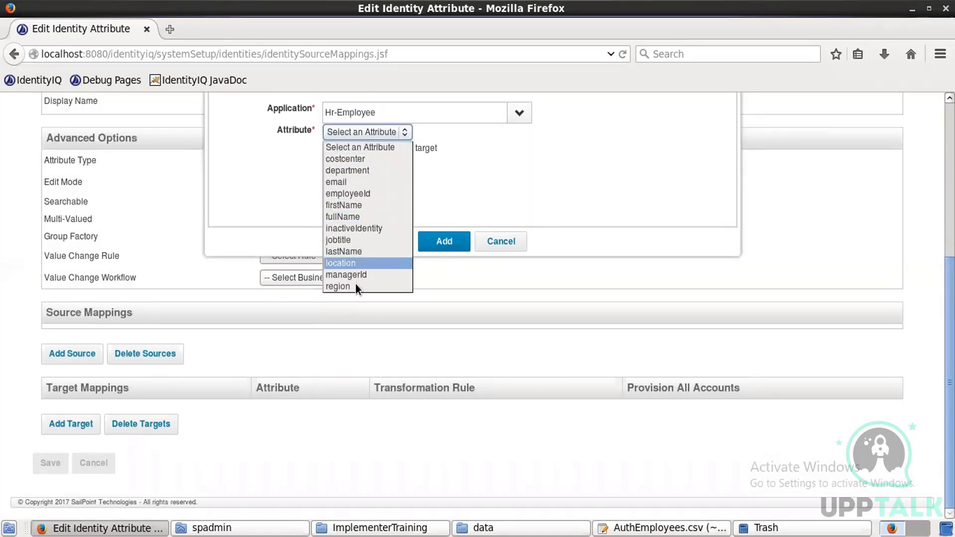
pyautogui.press('Escape')
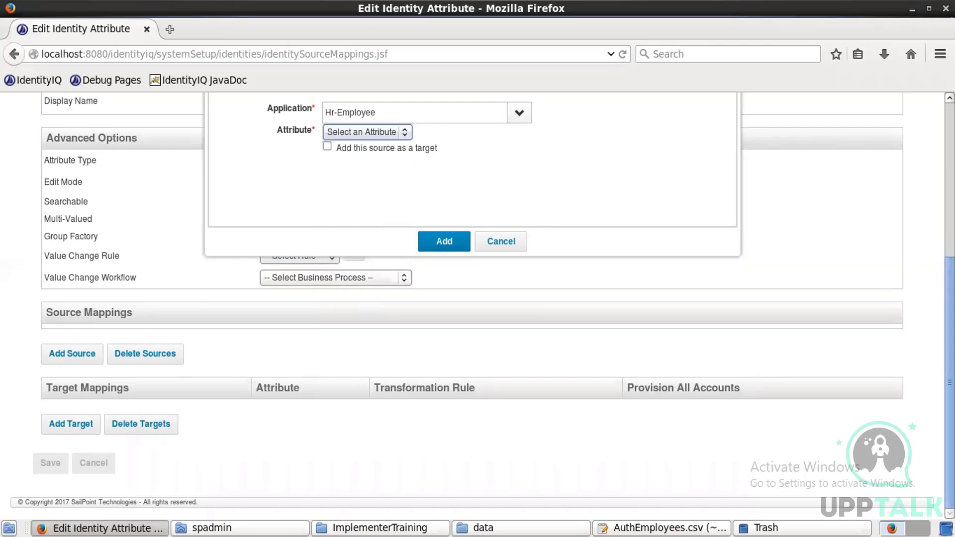
pyautogui.scroll(3, 472, 299)
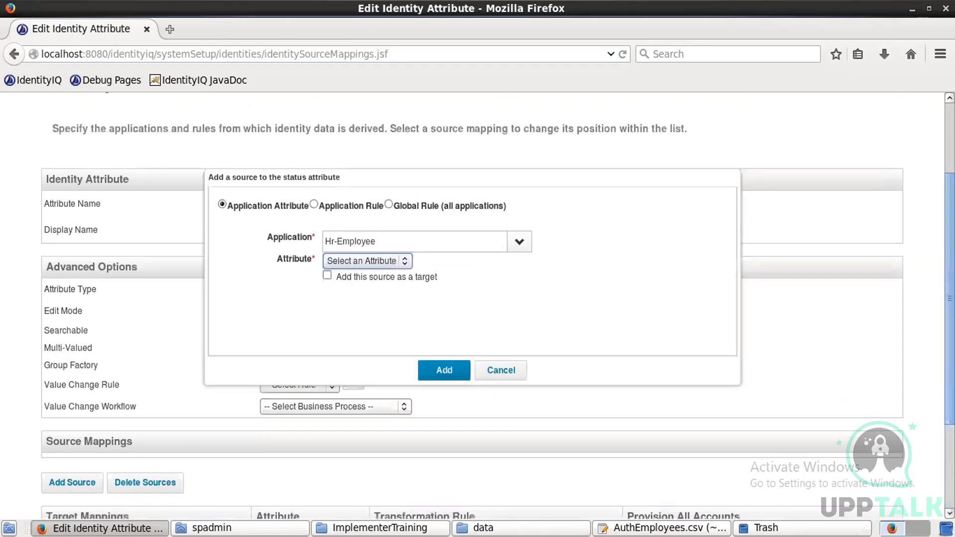
pyautogui.scroll(-1, 354, 247)
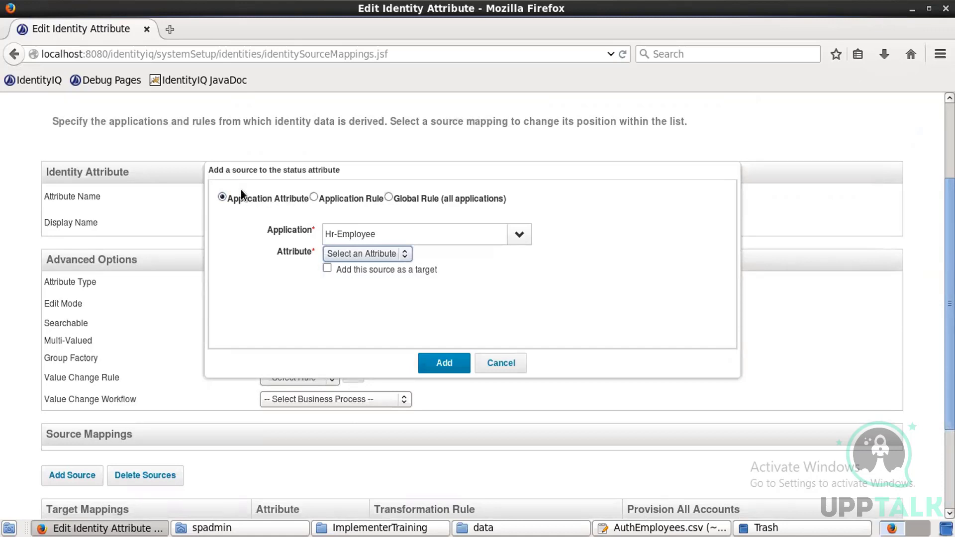
pyautogui.click(313, 197)
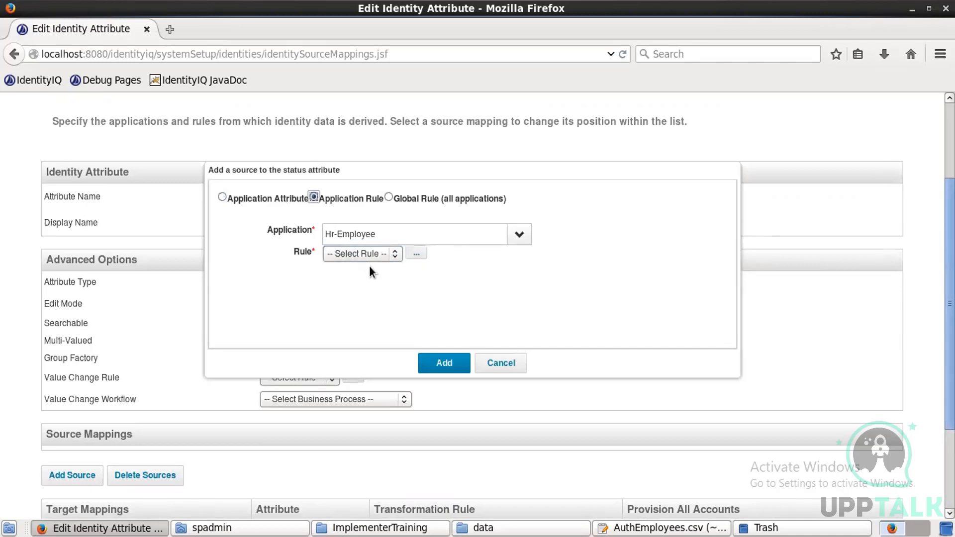
pyautogui.click(419, 252)
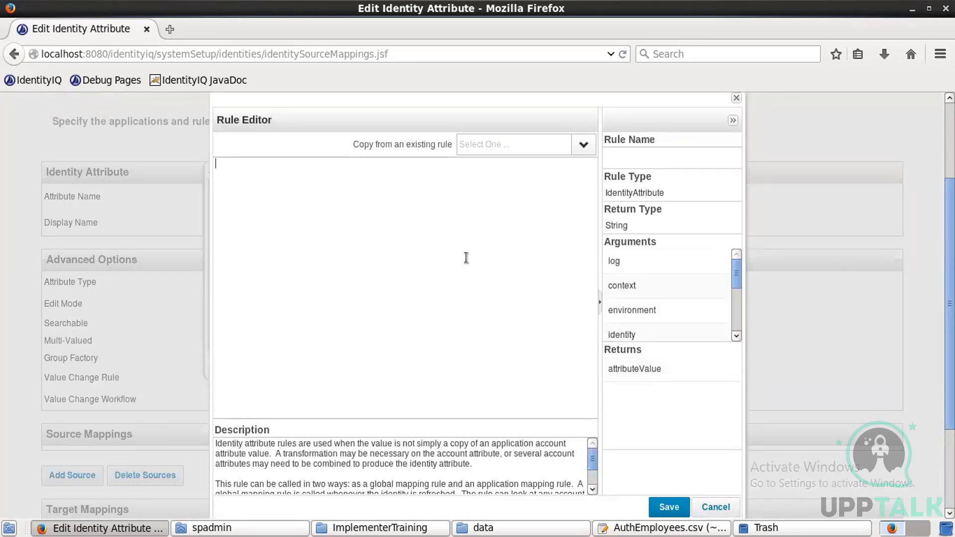
# Step: Write a rule returning "Employee" and save it as Emp status rule
pyautogui.write('return "Employee";')
pyautogui.click(634, 162)
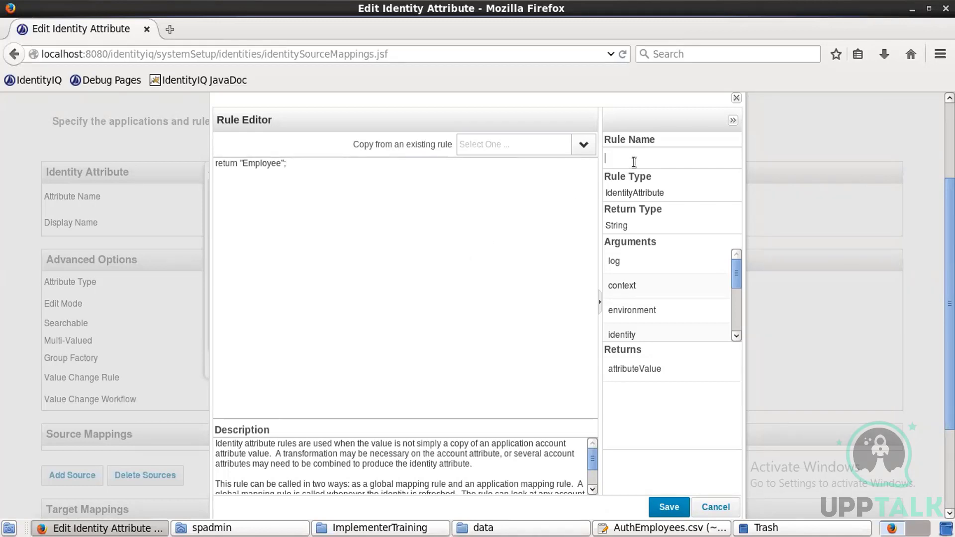
pyautogui.write('Emp status rule')
pyautogui.click(668, 509)
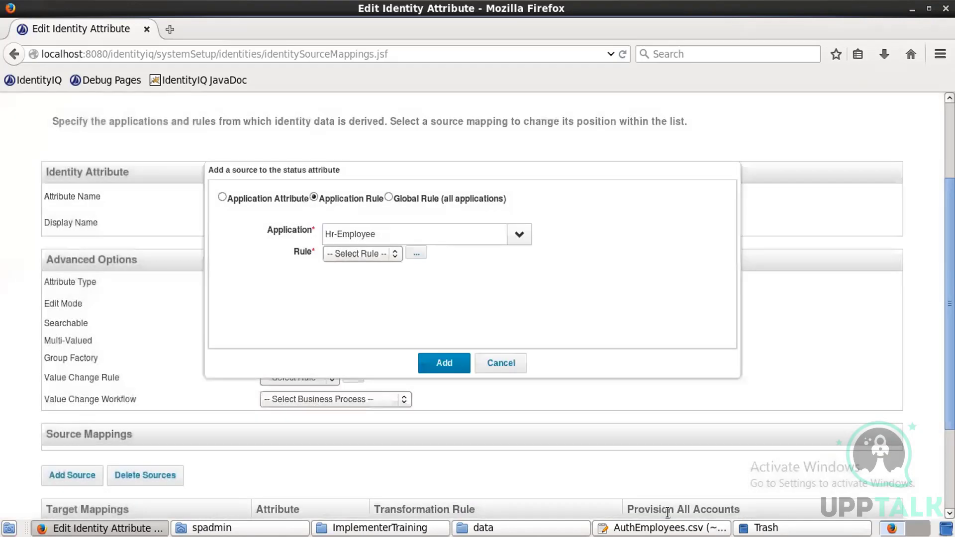
# Step: Select Emp status rule and add it as status's Hr-Employee mapping
pyautogui.click(389, 253)
pyautogui.click(383, 278)
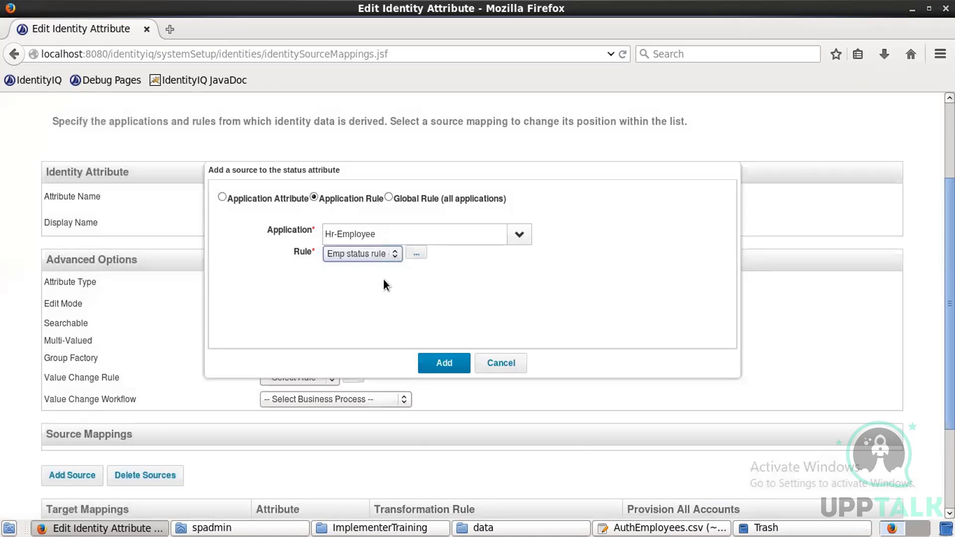
pyautogui.click(442, 356)
pyautogui.click(88, 495)
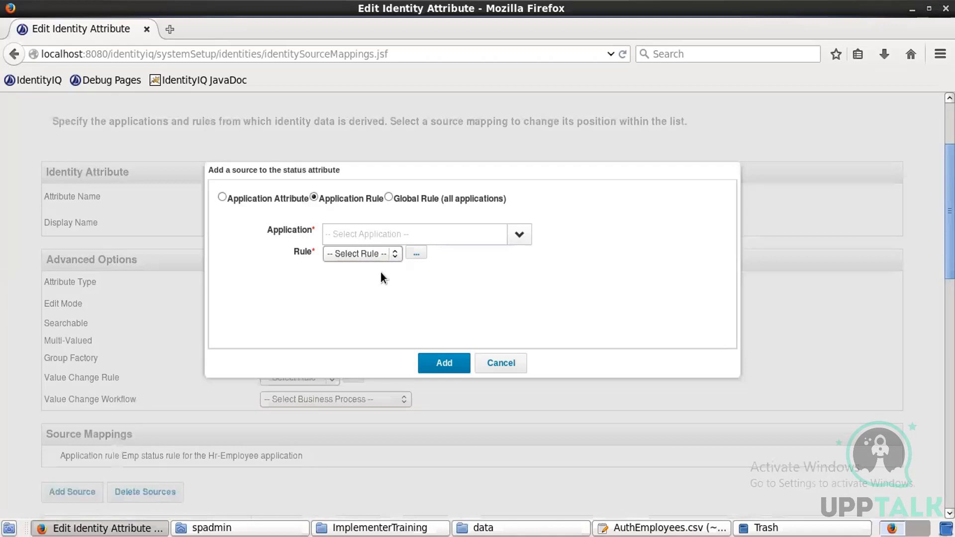
# Step: For Hr-Contractor, write a rule returning "Contractor" and save it as Contractor rule
pyautogui.click(519, 234)
pyautogui.click(402, 256)
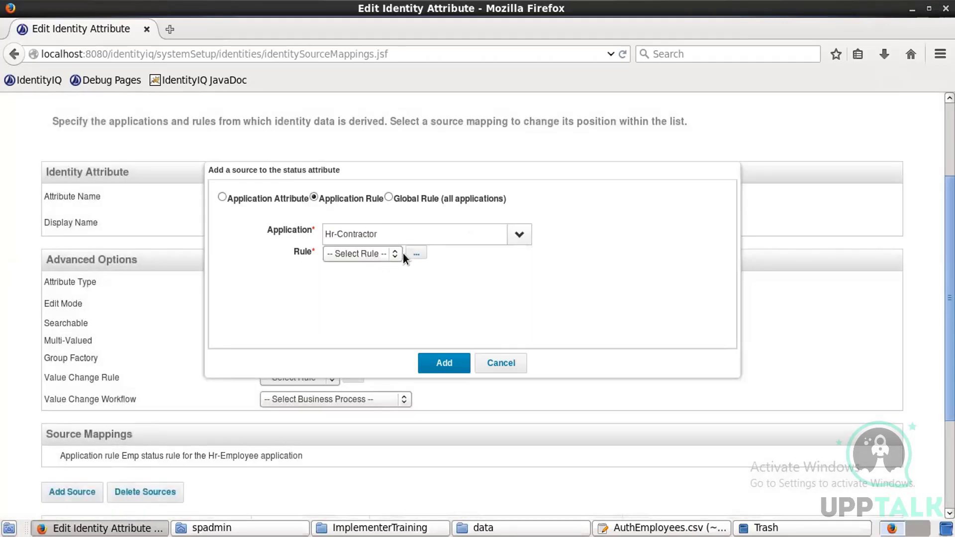
pyautogui.click(416, 255)
pyautogui.write('retur')
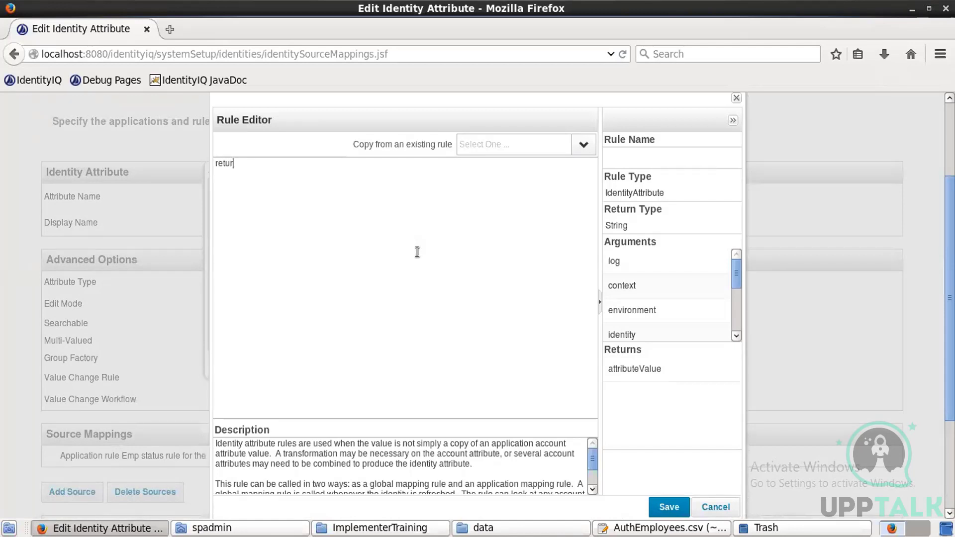
pyautogui.write('n "Contractor";')
pyautogui.click(645, 162)
pyautogui.write('Contractor rule')
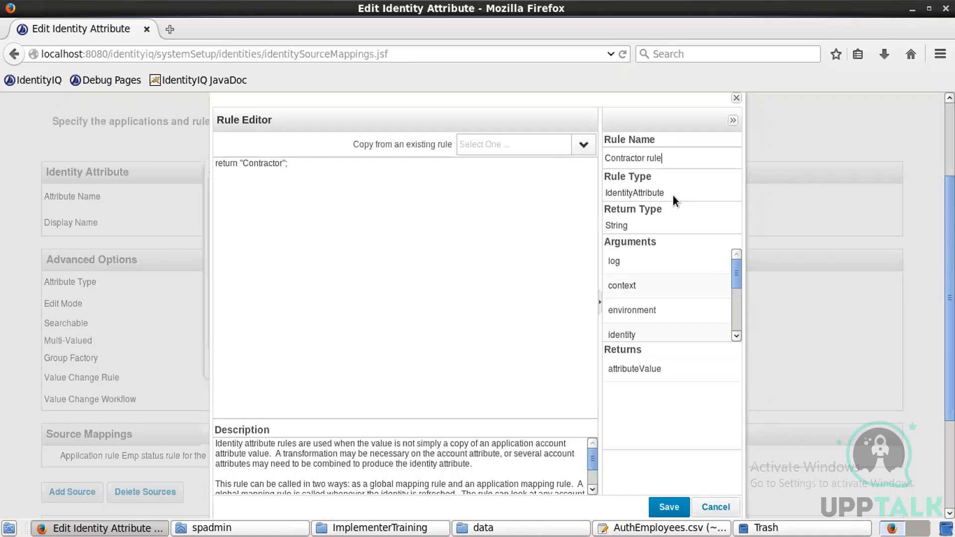
pyautogui.click(668, 507)
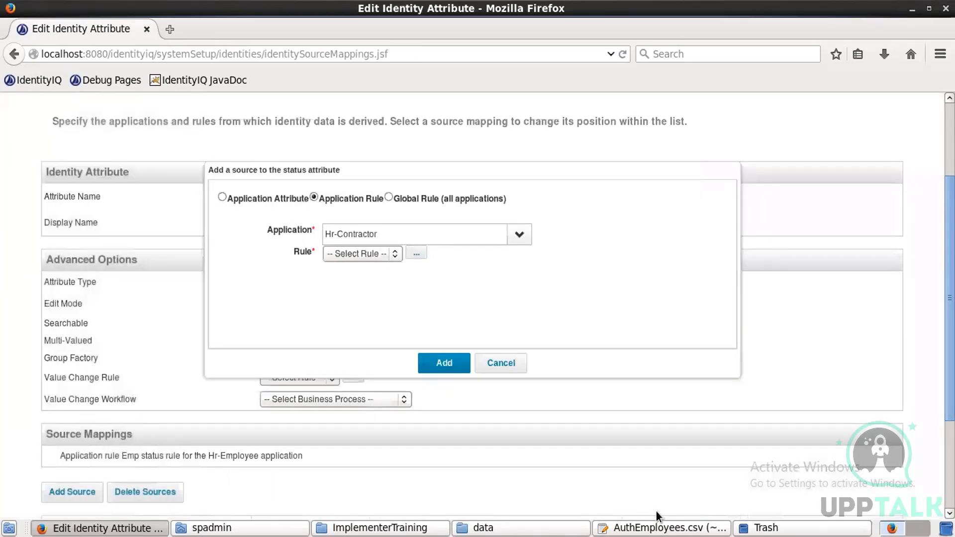
# Step: Select Contractor rule and add it as status's Hr-Contractor mapping
pyautogui.click(390, 254)
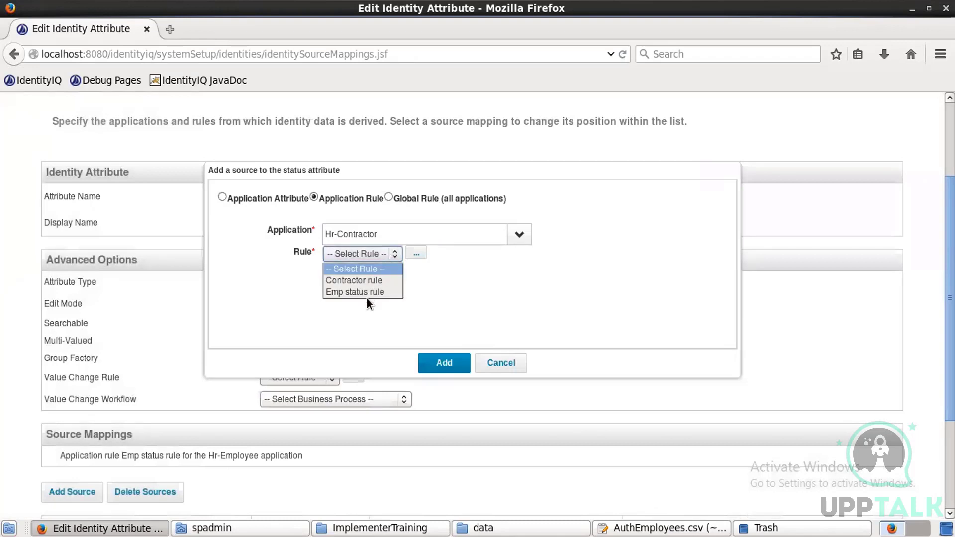
pyautogui.click(361, 284)
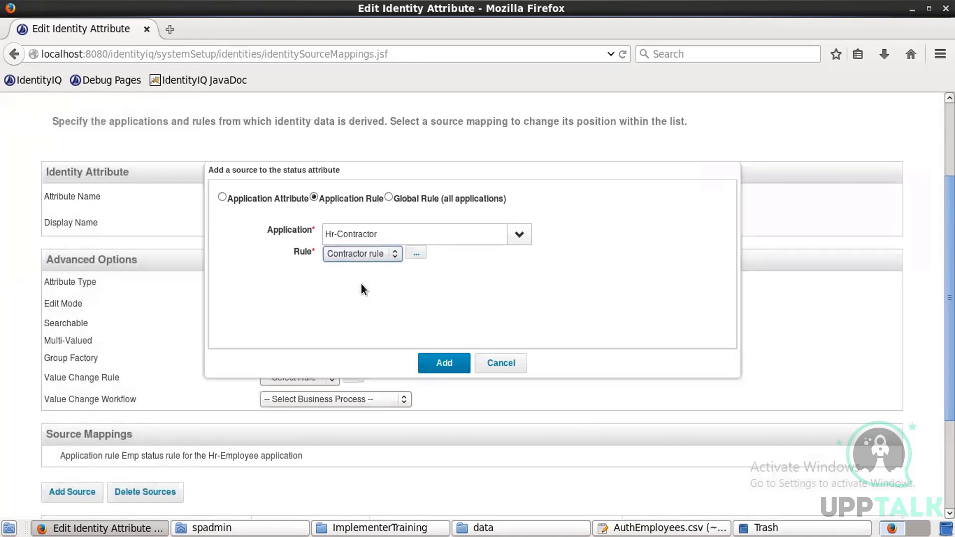
pyautogui.click(442, 363)
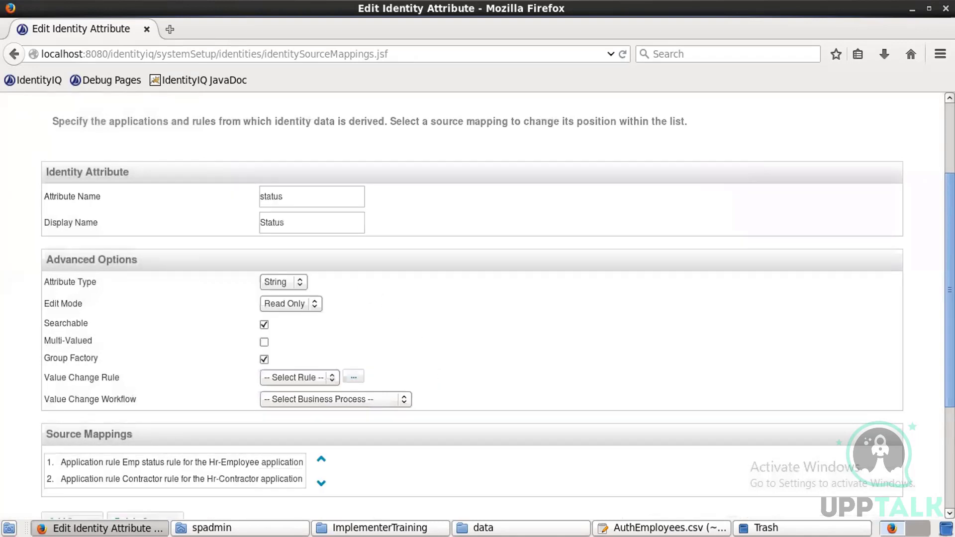
pyautogui.scroll(-3, 477, 299)
# Step: Save status, then start a searchable group-factory attribute named region, displayed as Region
pyautogui.click(49, 458)
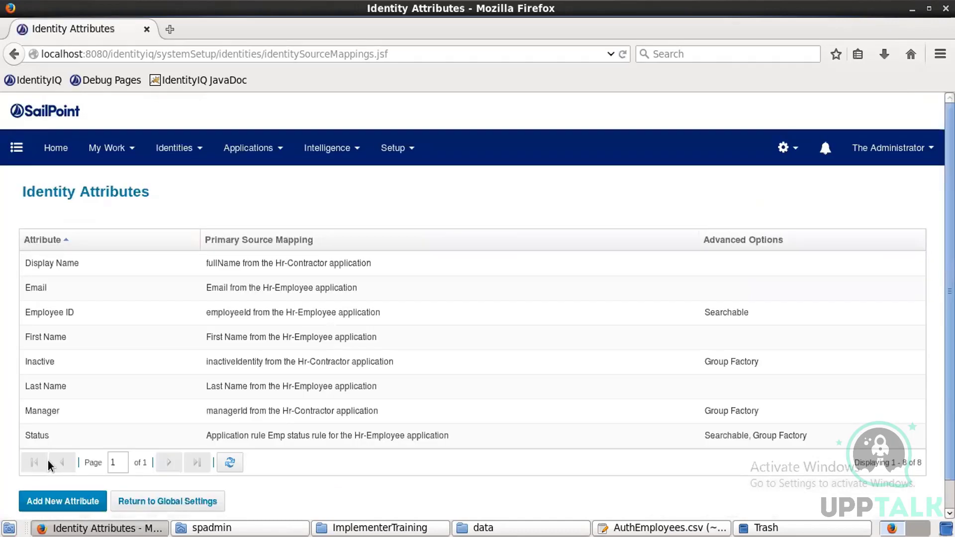
pyautogui.click(33, 502)
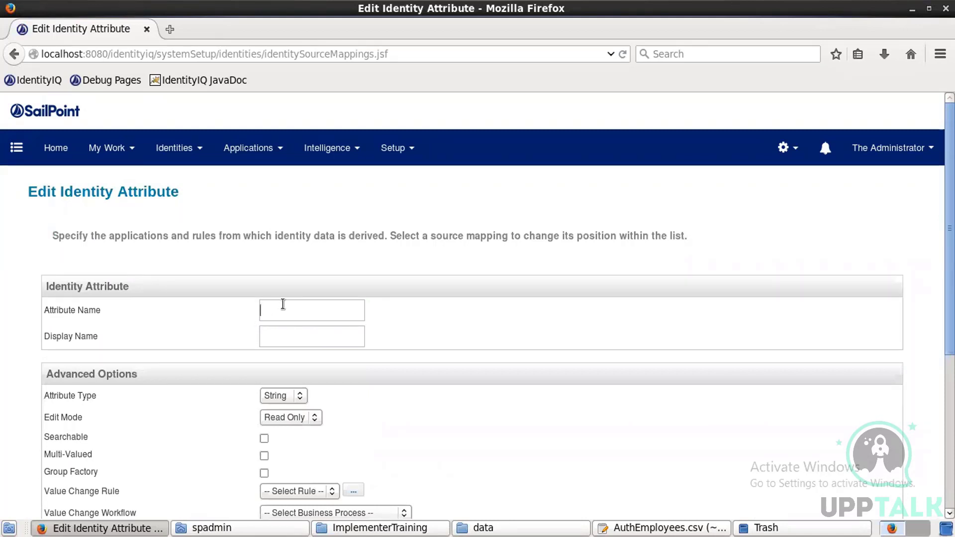
pyautogui.write('region')
pyautogui.press('Tab')
pyautogui.write('Region')
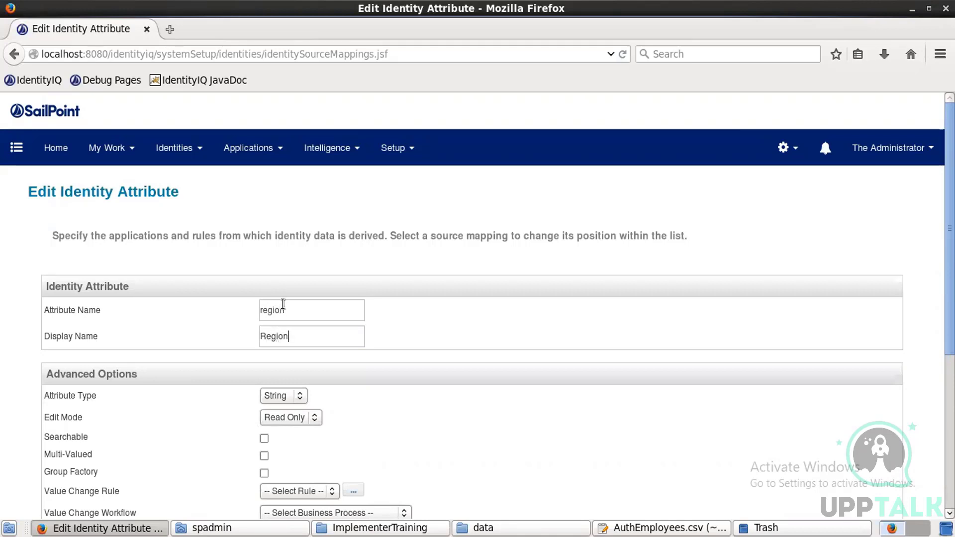
pyautogui.click(264, 473)
pyautogui.scroll(-5, 846, 431)
# Step: Add Hr-Employee's region attribute as a source for Region
pyautogui.click(73, 354)
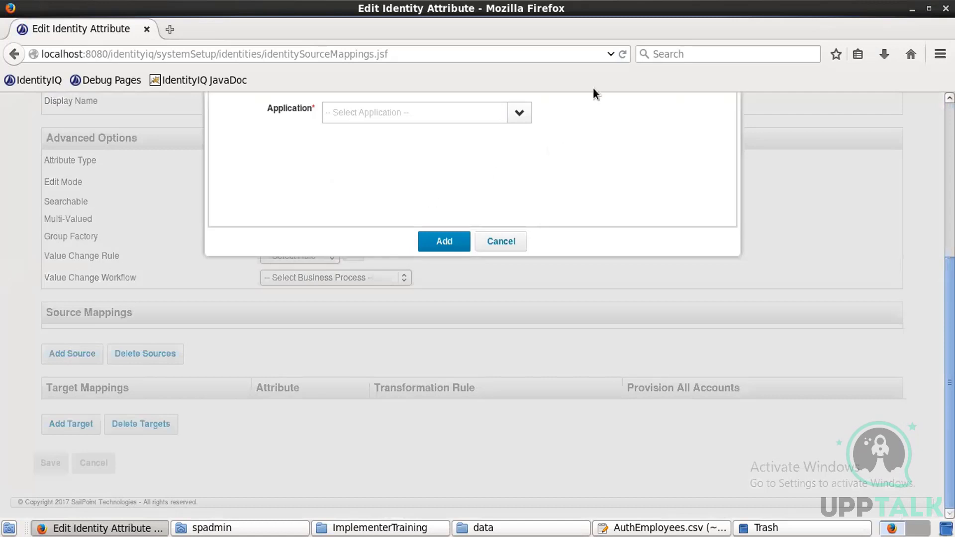
pyautogui.click(513, 118)
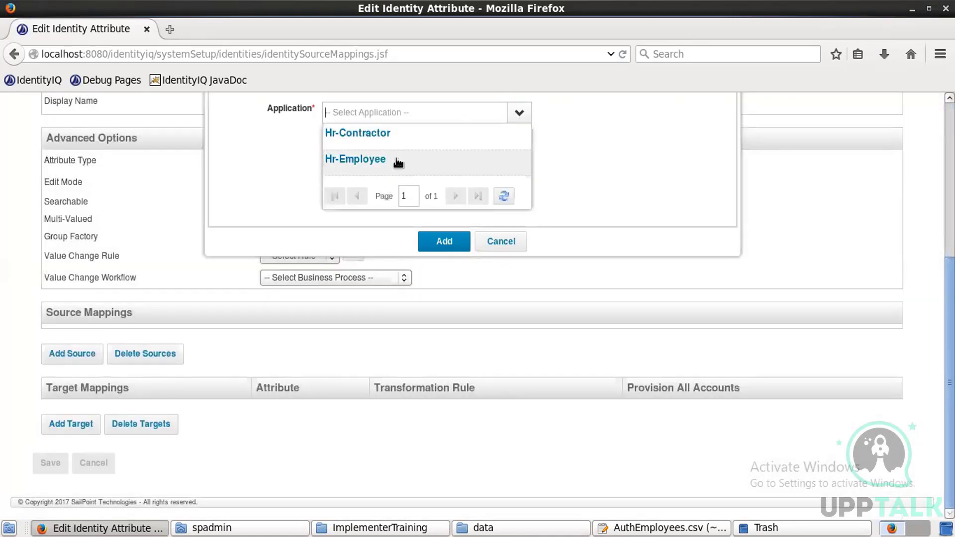
pyautogui.click(396, 159)
pyautogui.click(377, 128)
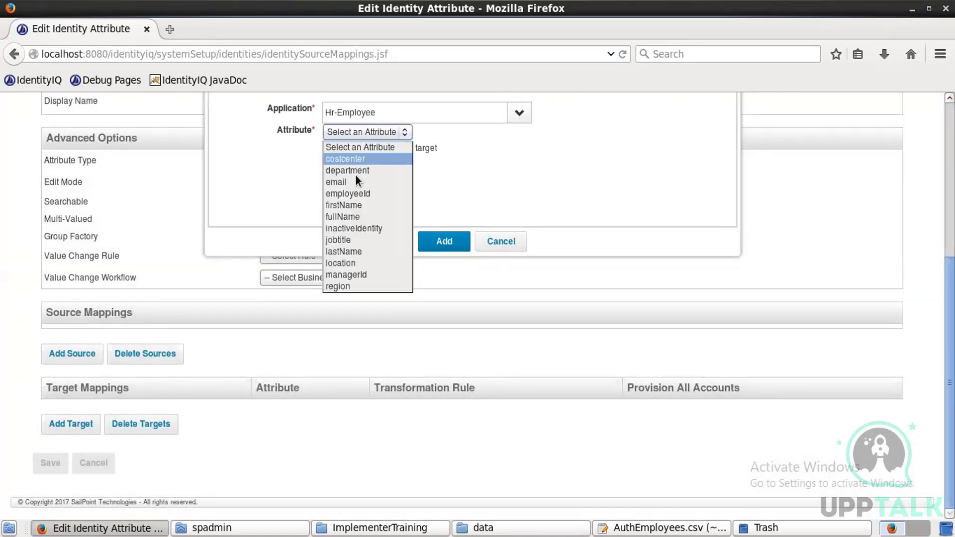
pyautogui.click(345, 286)
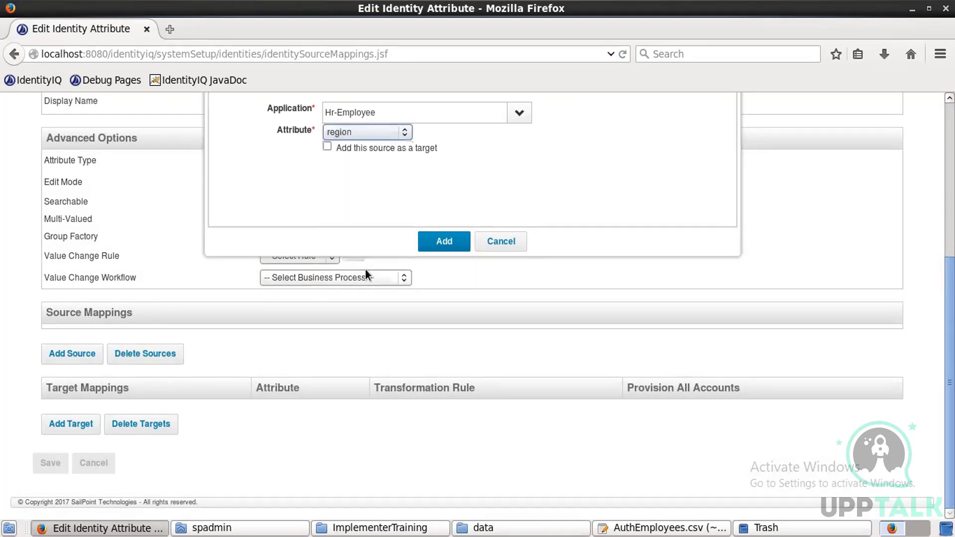
pyautogui.click(435, 243)
# Step: Add Hr-Contractor's region attribute as a second source and save Region
pyautogui.click(70, 381)
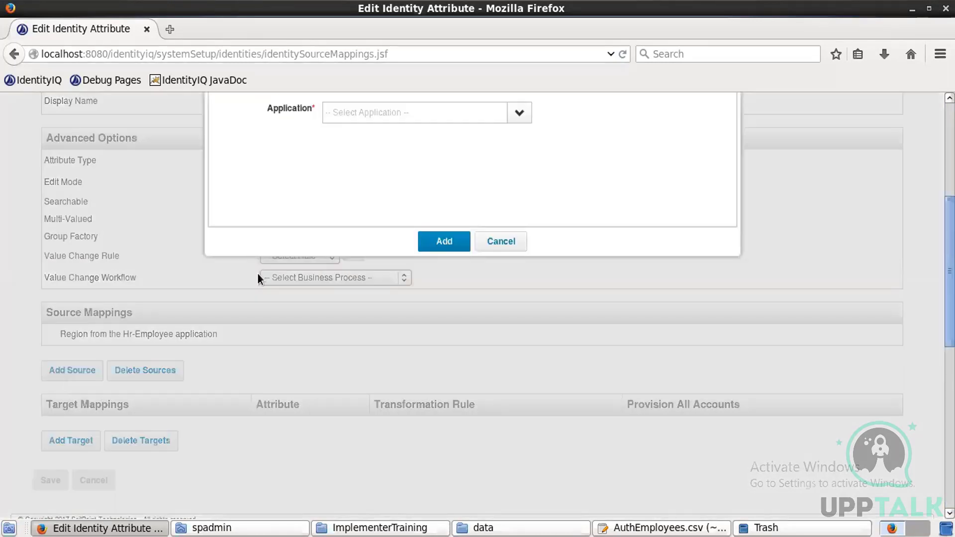
pyautogui.click(520, 113)
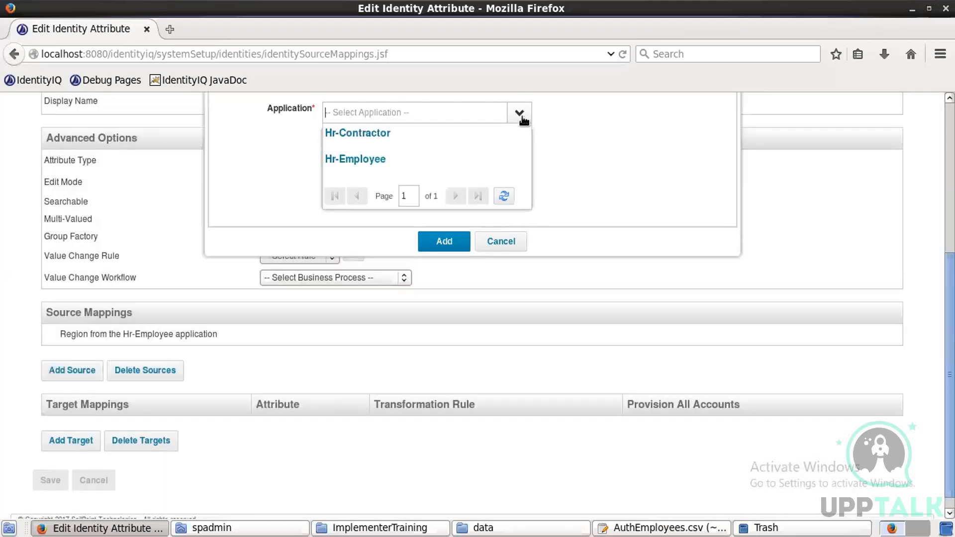
pyautogui.click(372, 132)
pyautogui.click(369, 133)
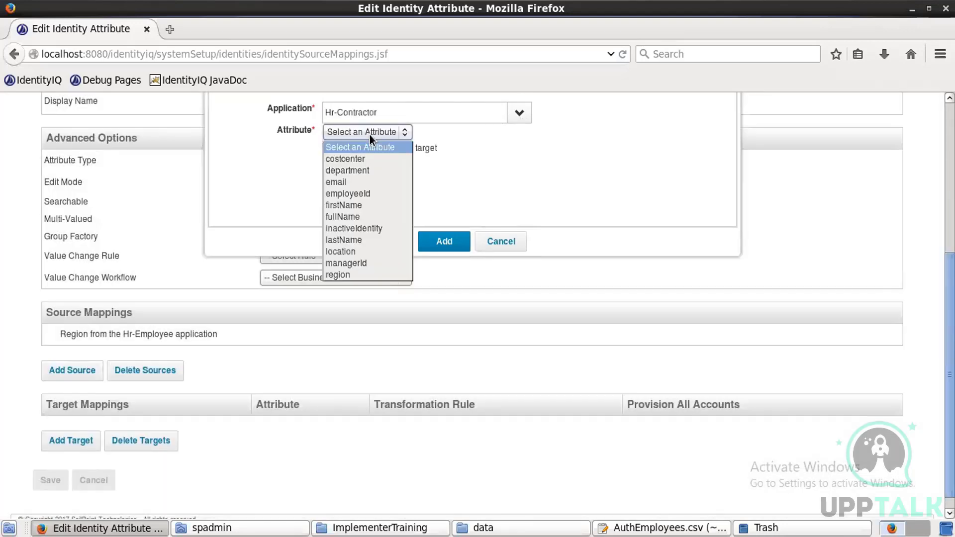
pyautogui.click(354, 274)
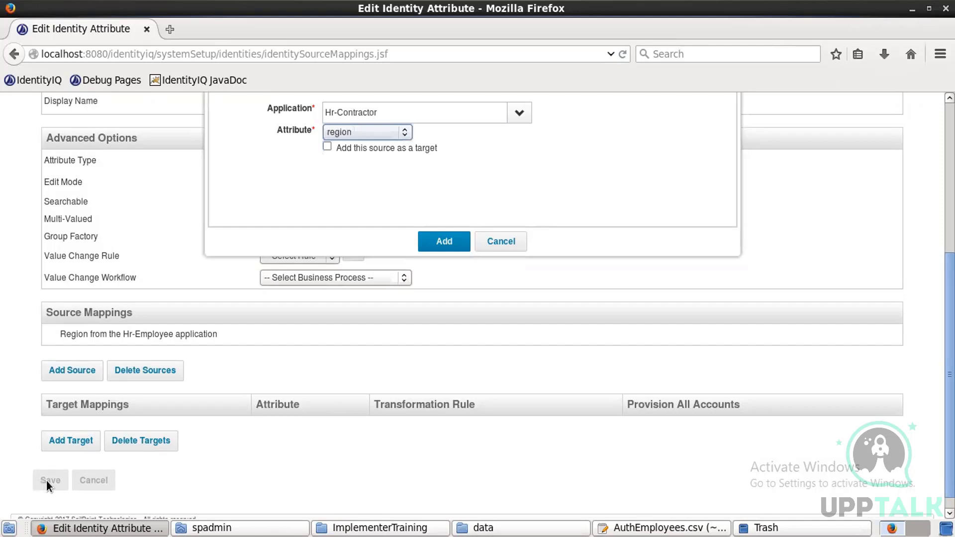
pyautogui.click(437, 239)
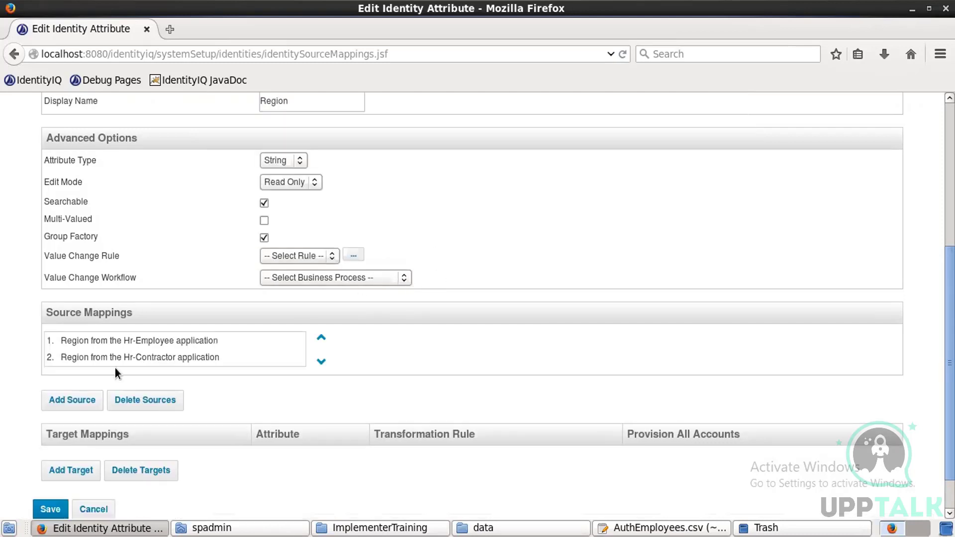
pyautogui.click(43, 511)
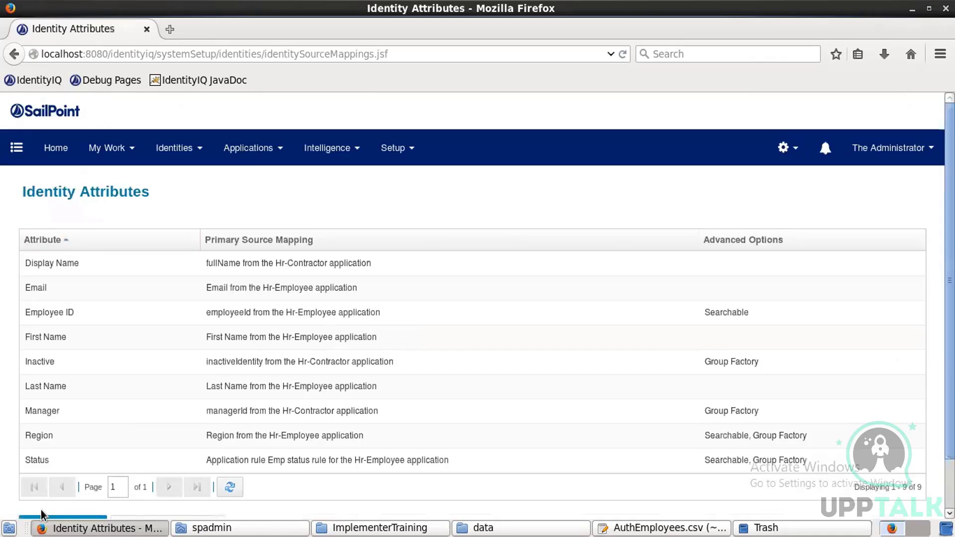
pyautogui.scroll(-3, 478, 298)
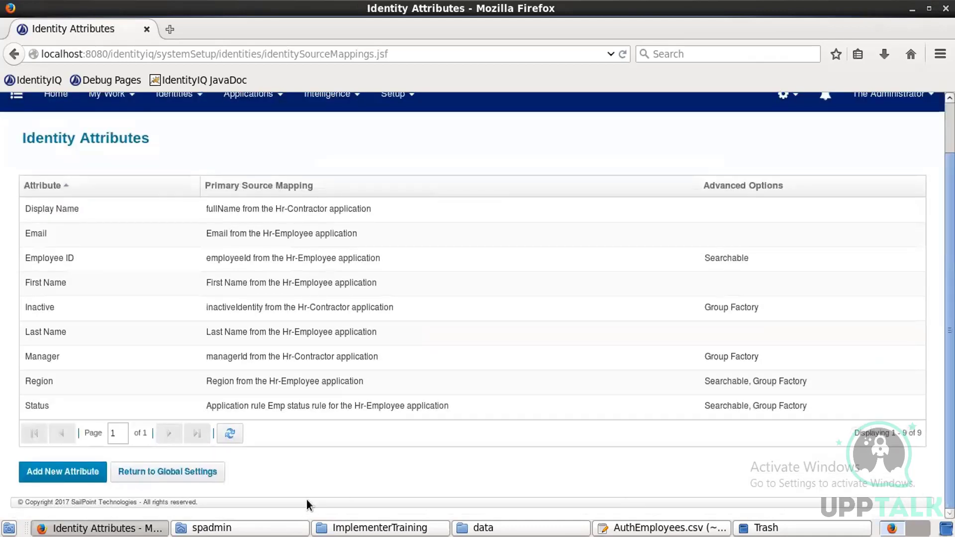
# Step: Create a new identity attribute named department with display name Department
pyautogui.click(83, 479)
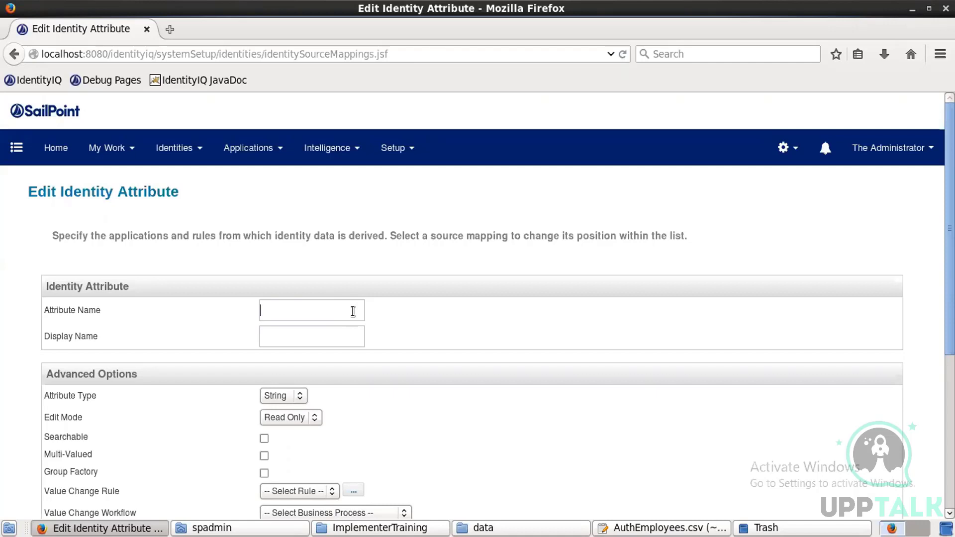
pyautogui.write('departmentDepartment')
pyautogui.scroll(-5, 188, 349)
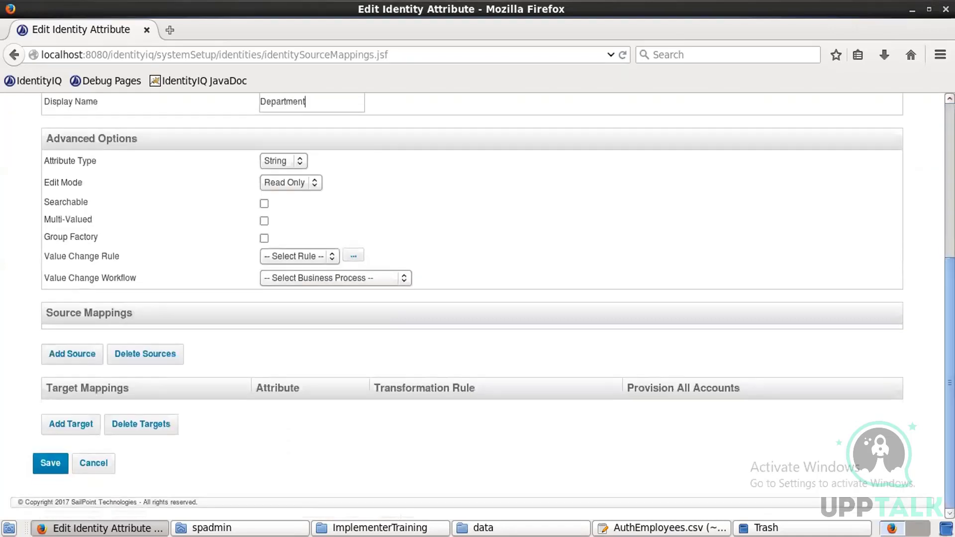
# Step: Add Hr-Contractor's department attribute as a source for Department
pyautogui.click(82, 358)
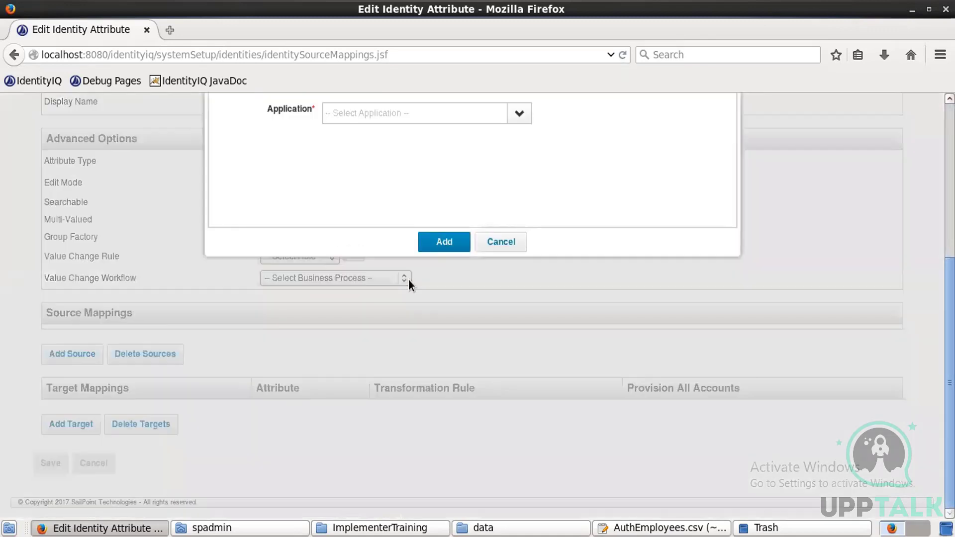
pyautogui.click(524, 111)
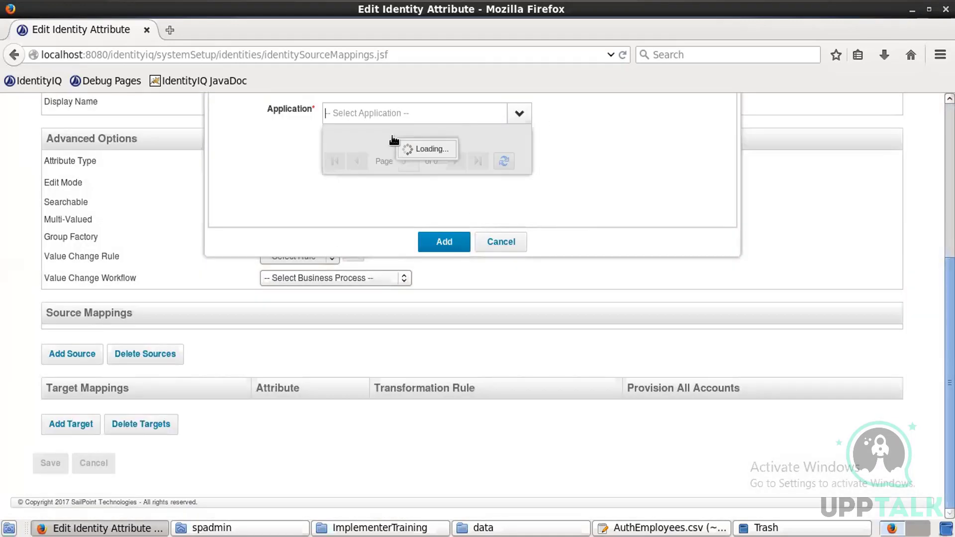
pyautogui.click(388, 135)
pyautogui.click(384, 133)
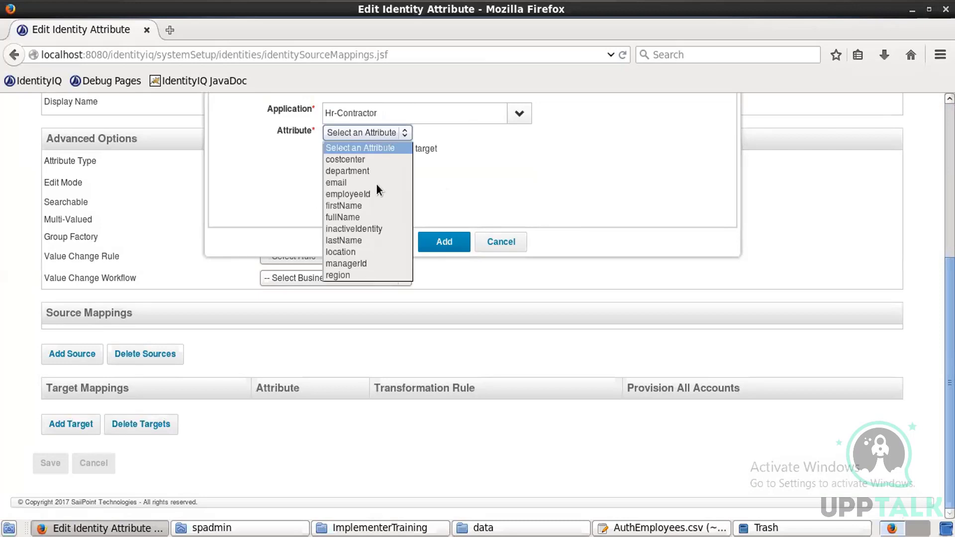
pyautogui.click(356, 171)
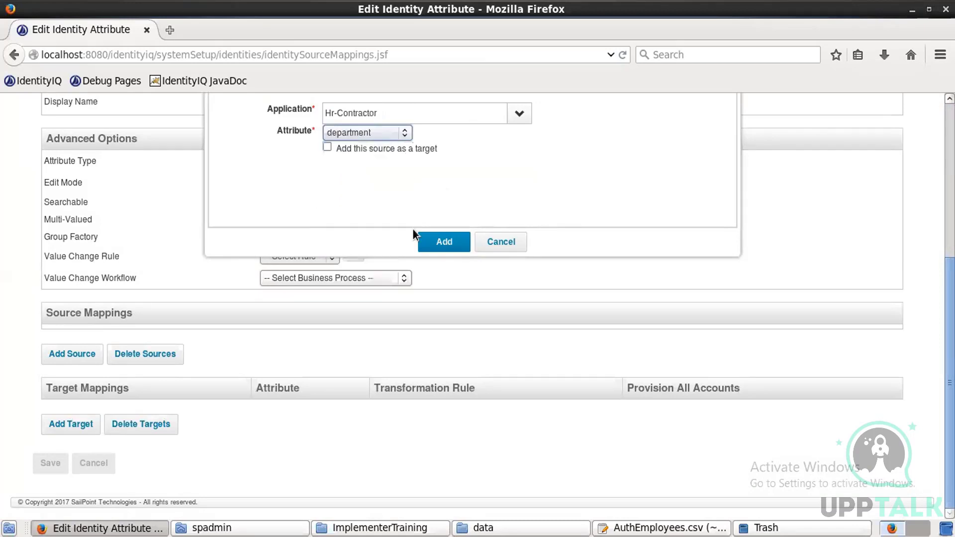
pyautogui.click(429, 239)
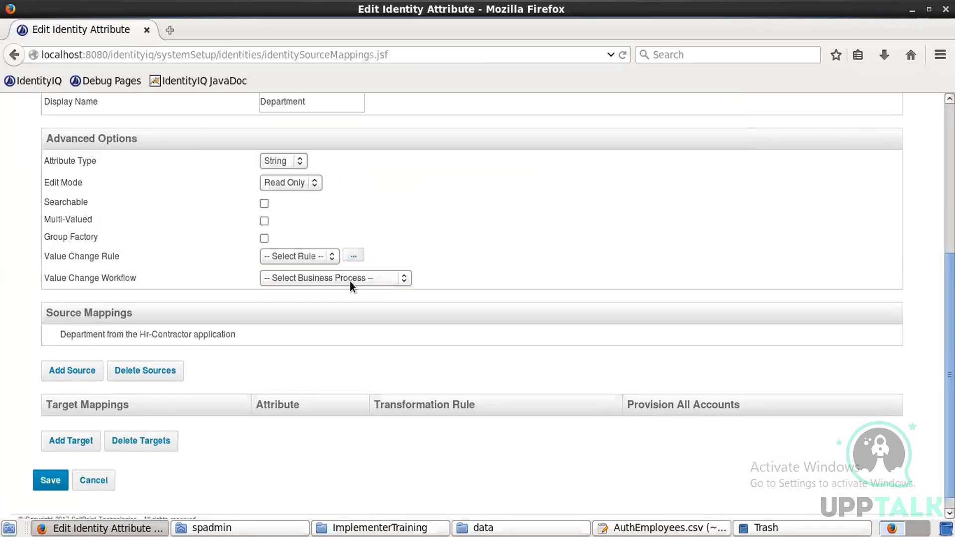
# Step: Add Hr-Employee's department attribute as a second Department source
pyautogui.click(78, 368)
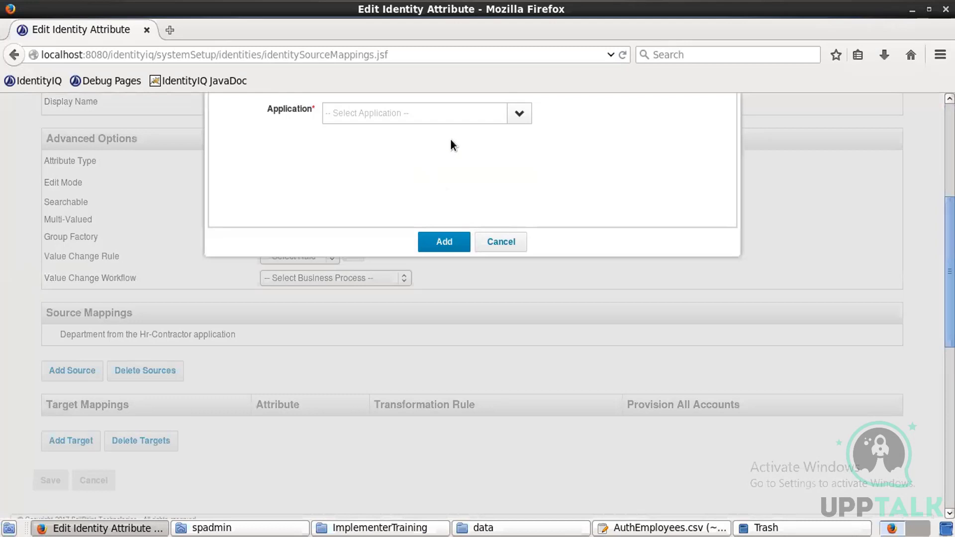
pyautogui.click(516, 116)
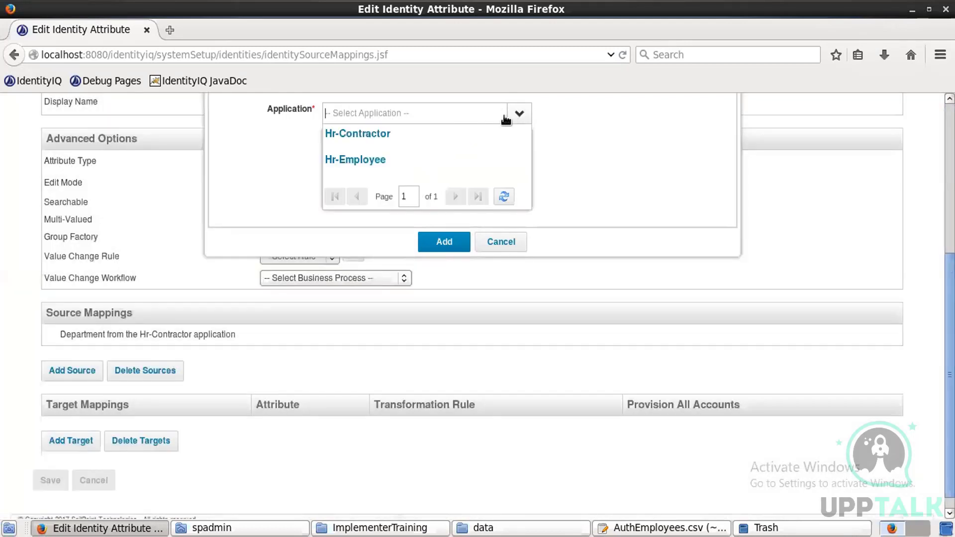
pyautogui.click(381, 135)
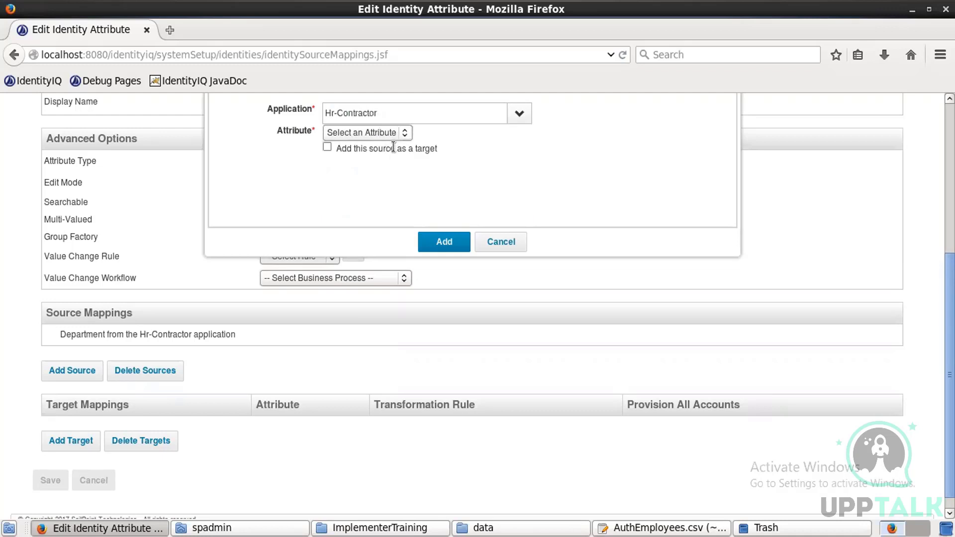
pyautogui.click(392, 134)
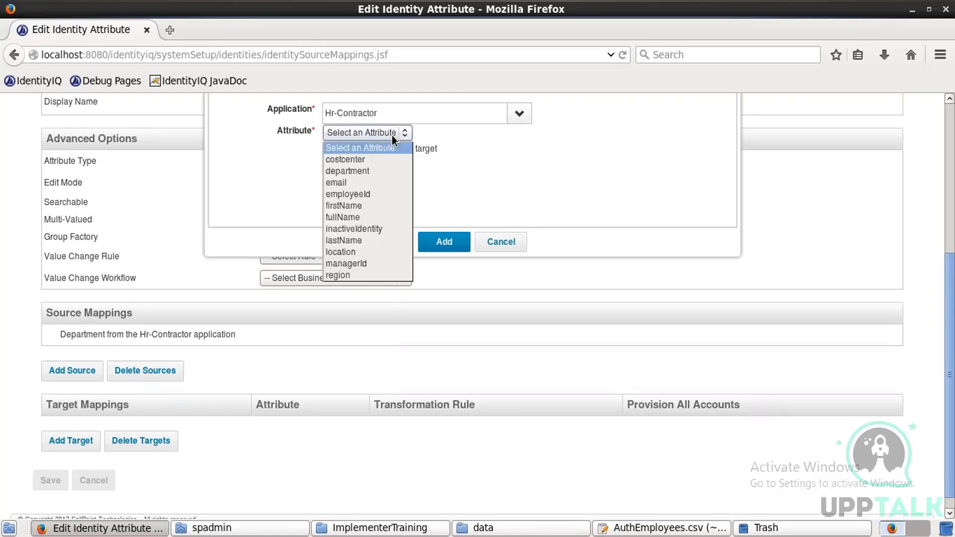
pyautogui.click(513, 119)
pyautogui.click(512, 120)
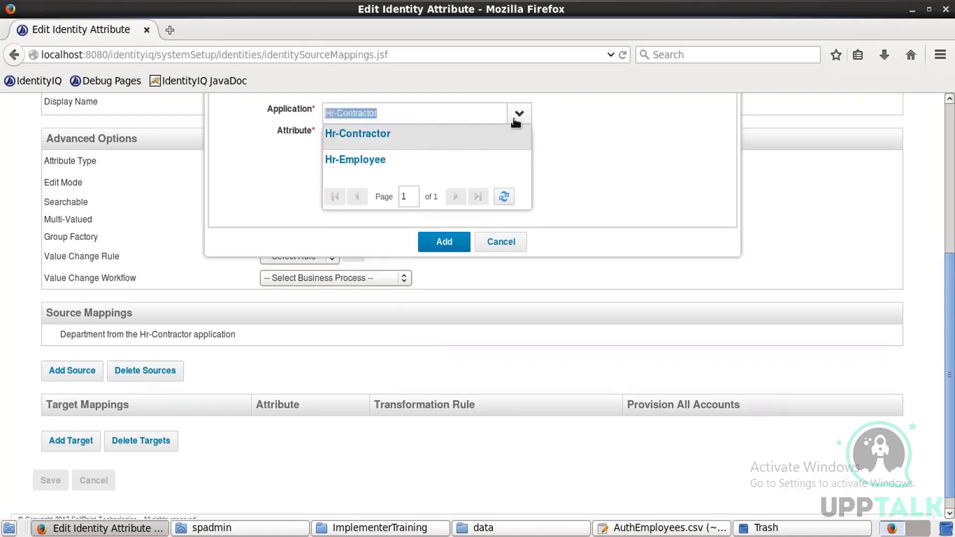
pyautogui.click(373, 161)
pyautogui.click(377, 132)
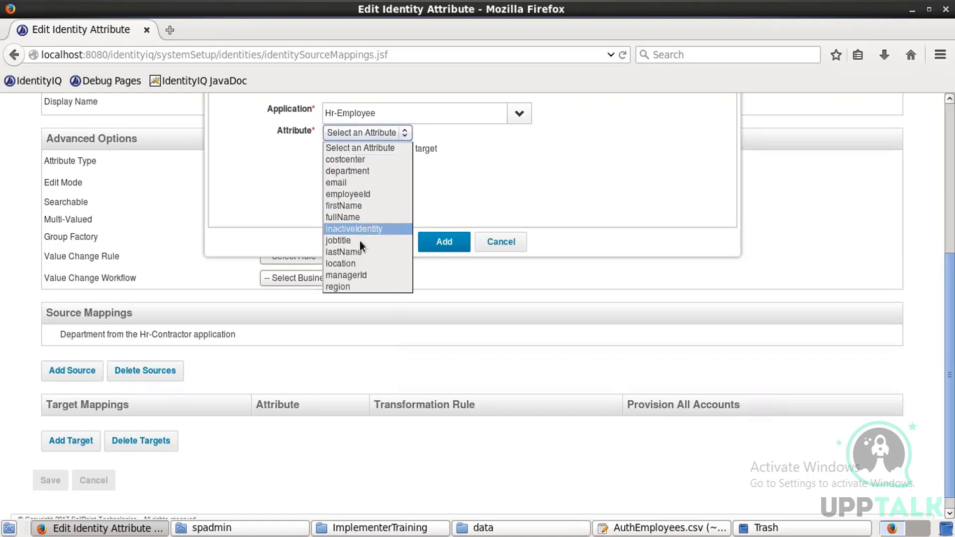
pyautogui.click(362, 171)
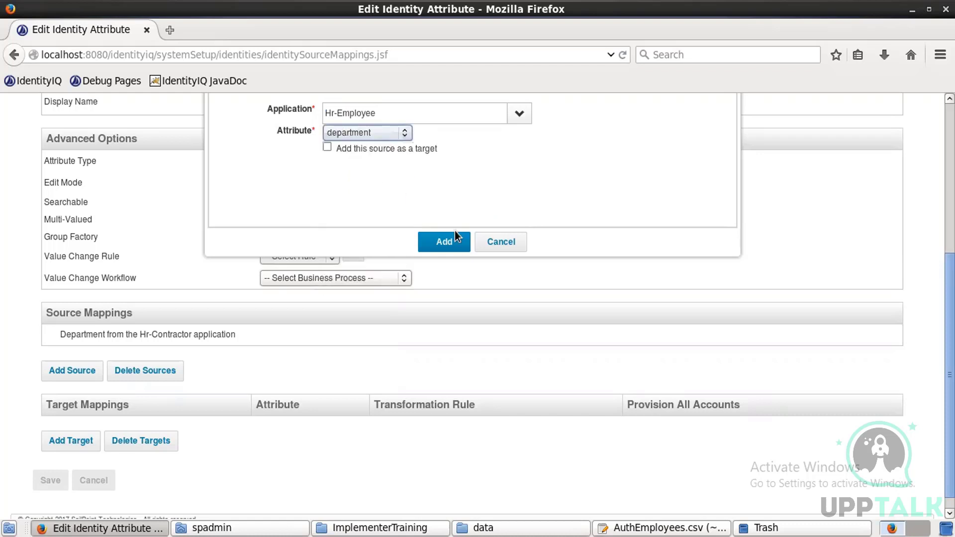
pyautogui.click(442, 241)
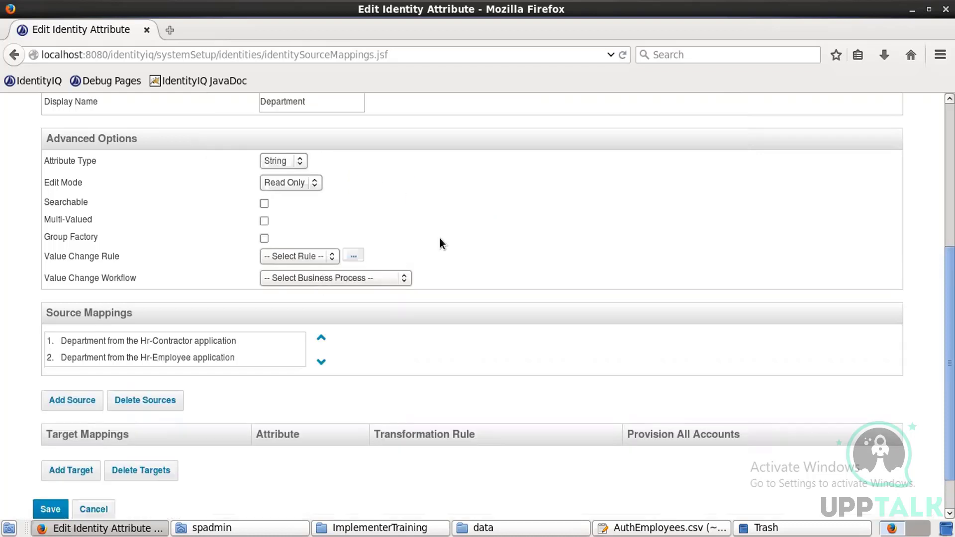
# Step: Save Department and go to the Applications > Application Definition list
pyautogui.click(50, 507)
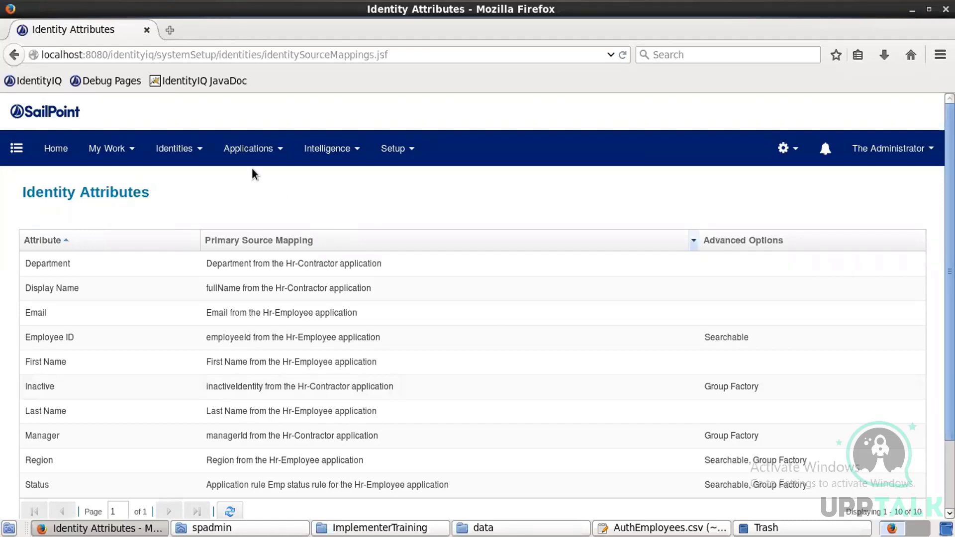
pyautogui.click(248, 149)
pyautogui.click(247, 187)
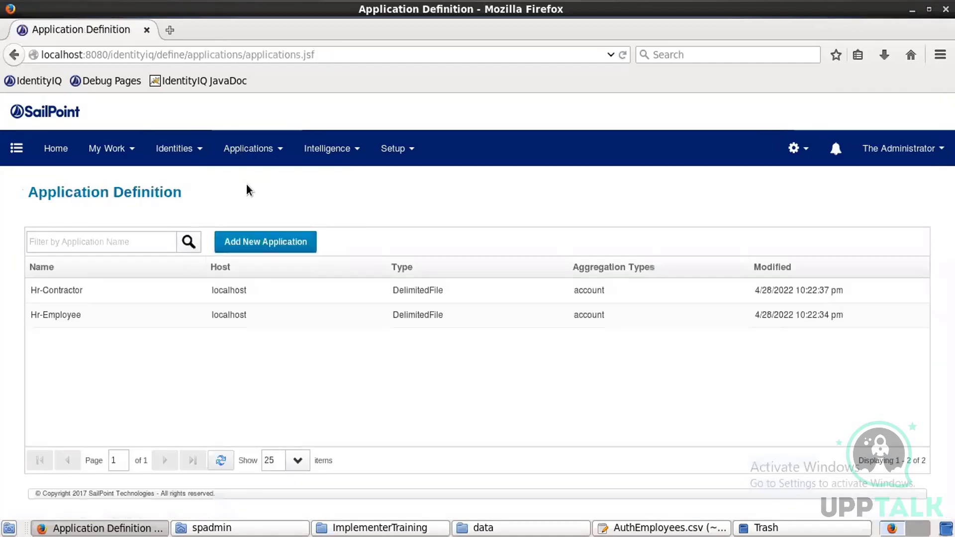
# Step: In Hr-Employee's manager correlation, match managerId to Employee ID and save
pyautogui.click(228, 311)
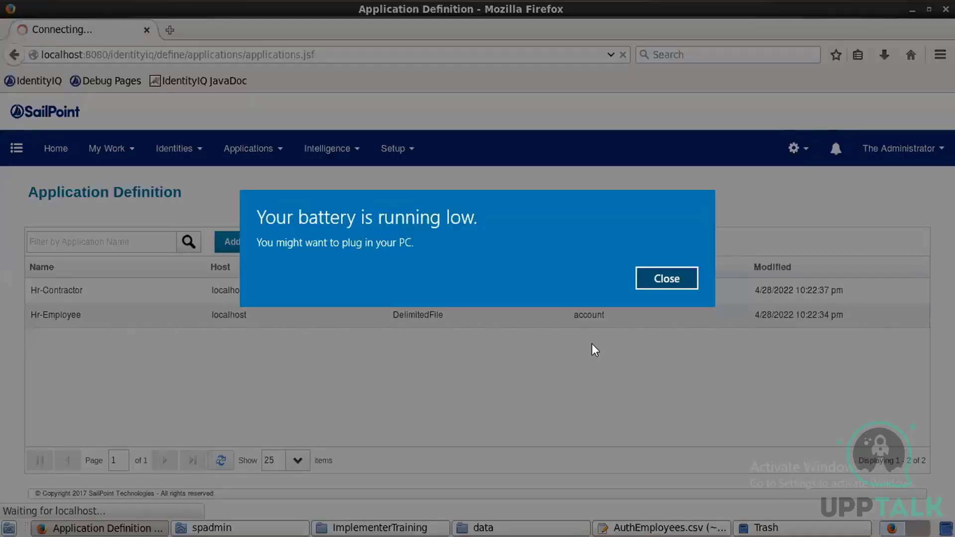
pyautogui.click(650, 277)
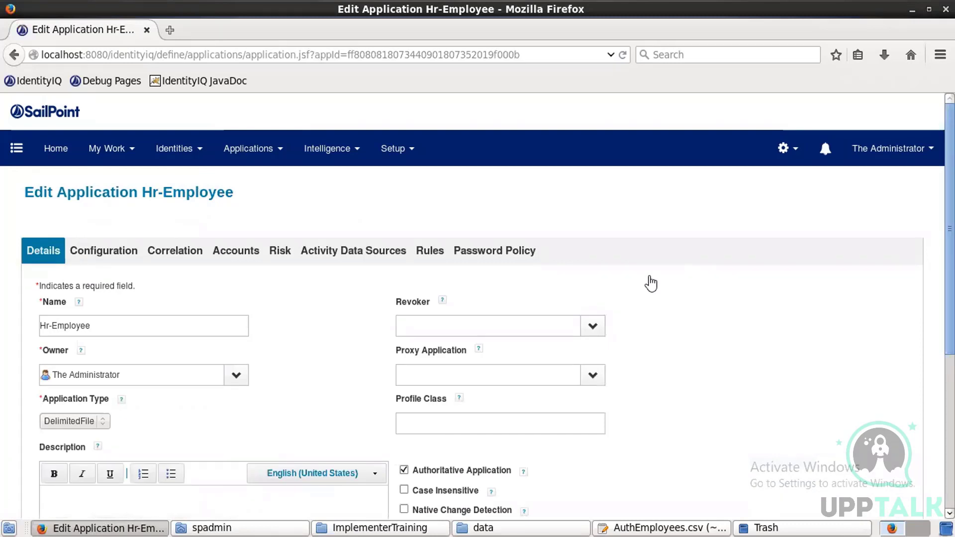
pyautogui.click(189, 253)
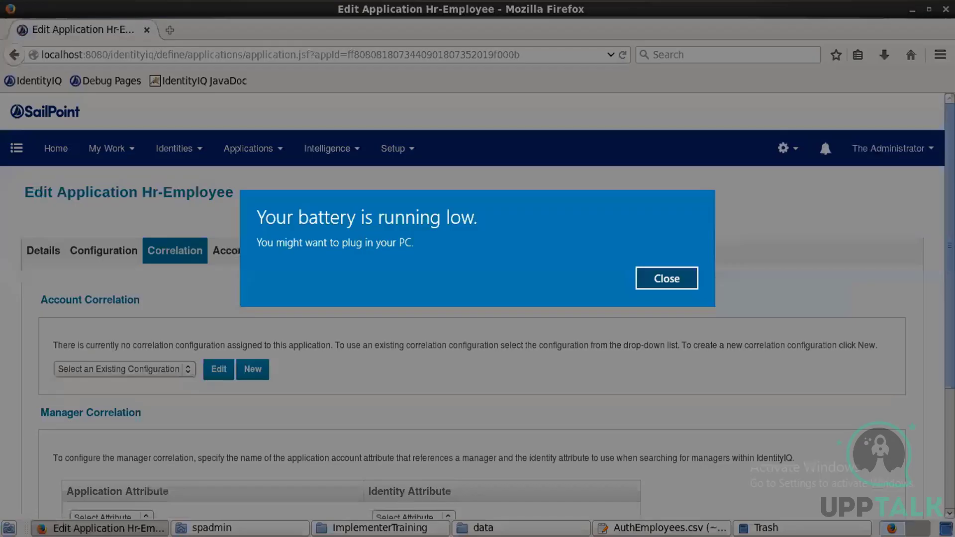
pyautogui.click(652, 276)
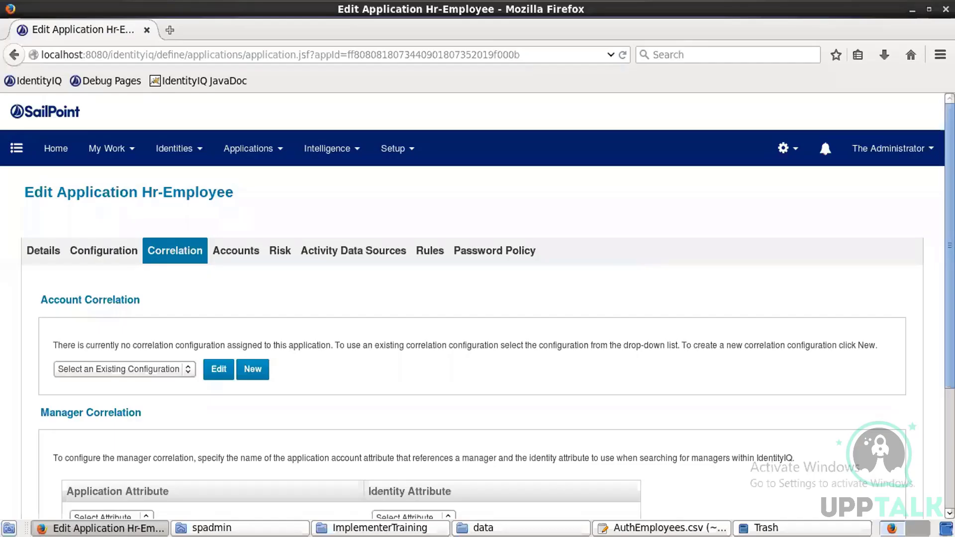
pyautogui.scroll(-3, 287, 321)
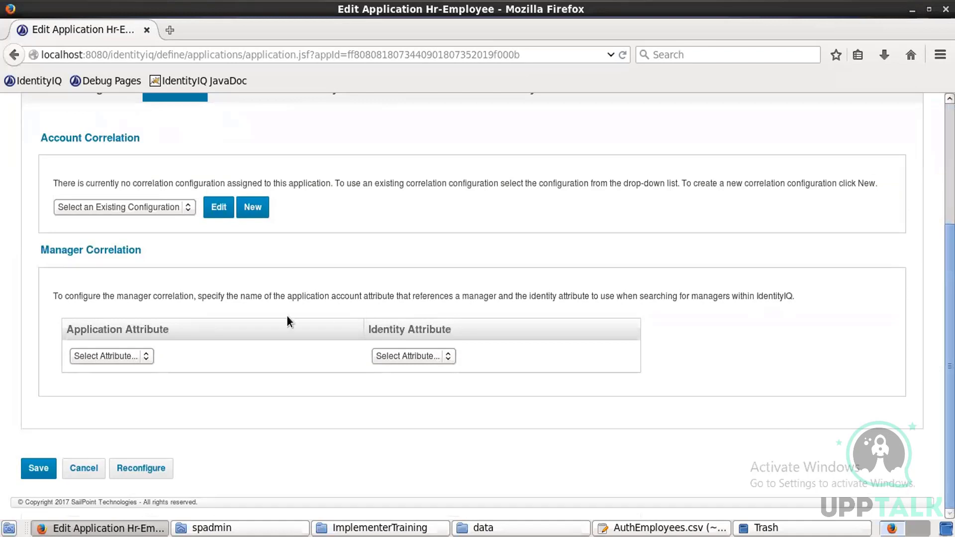
pyautogui.click(131, 359)
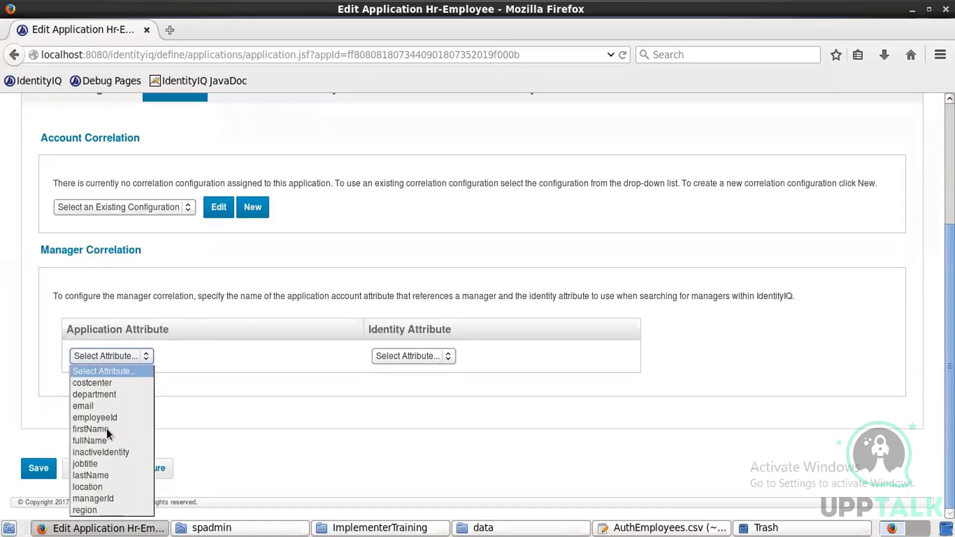
pyautogui.click(103, 494)
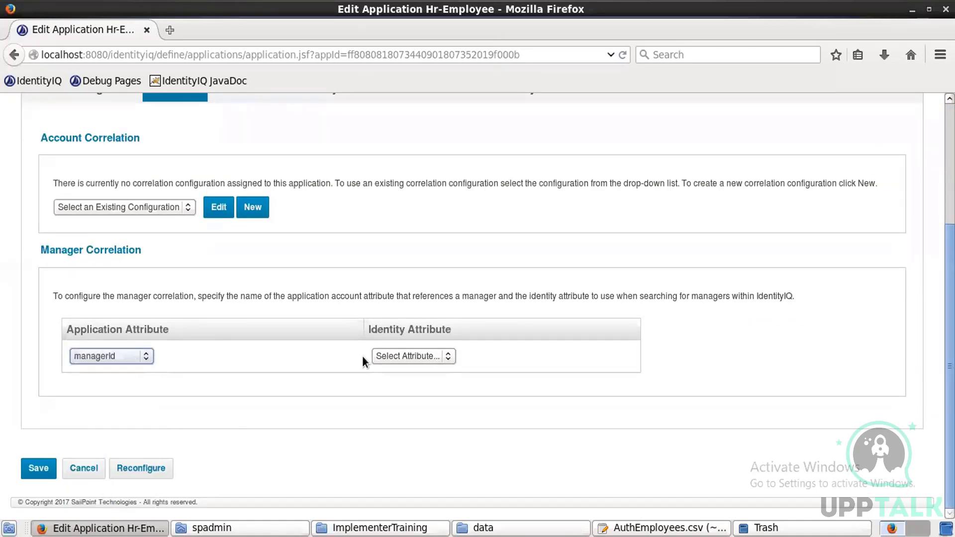
pyautogui.click(424, 356)
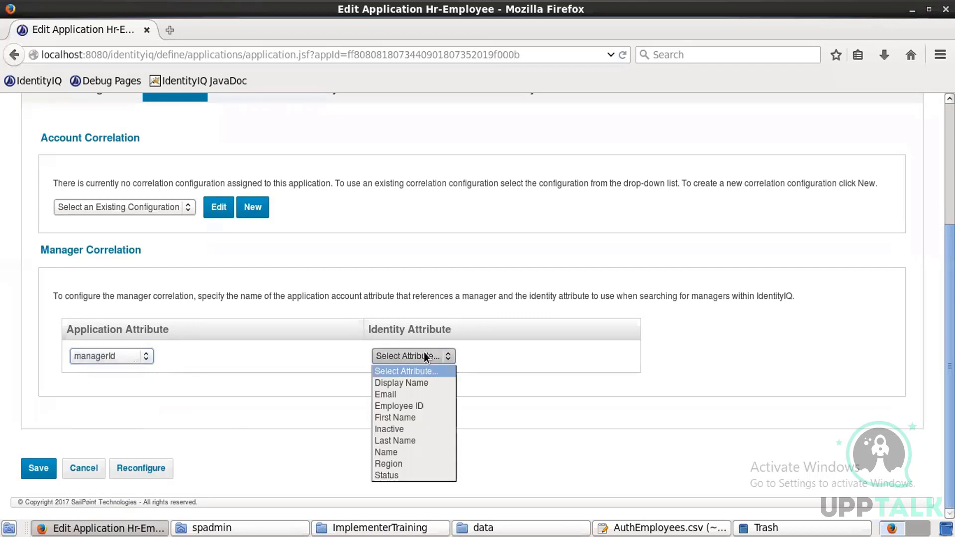
pyautogui.click(402, 407)
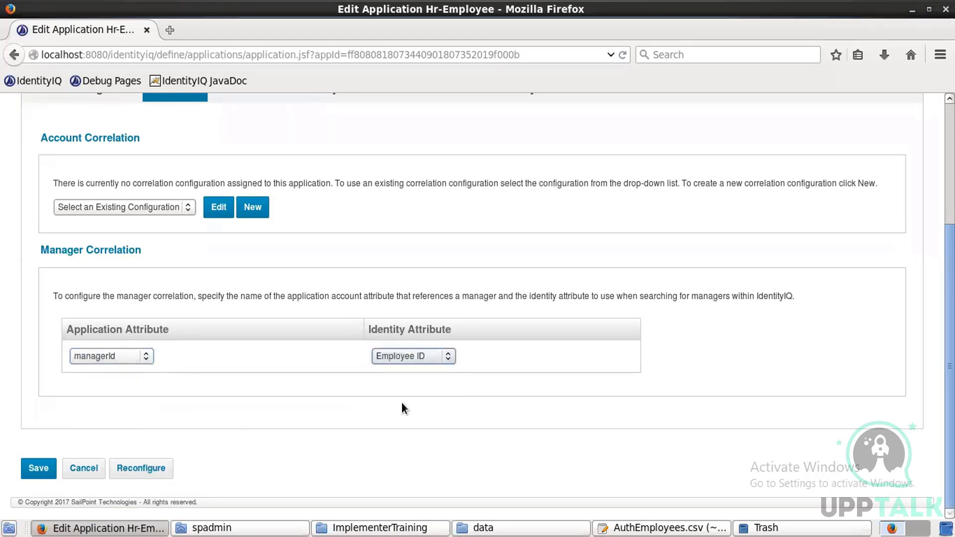
pyautogui.click(35, 469)
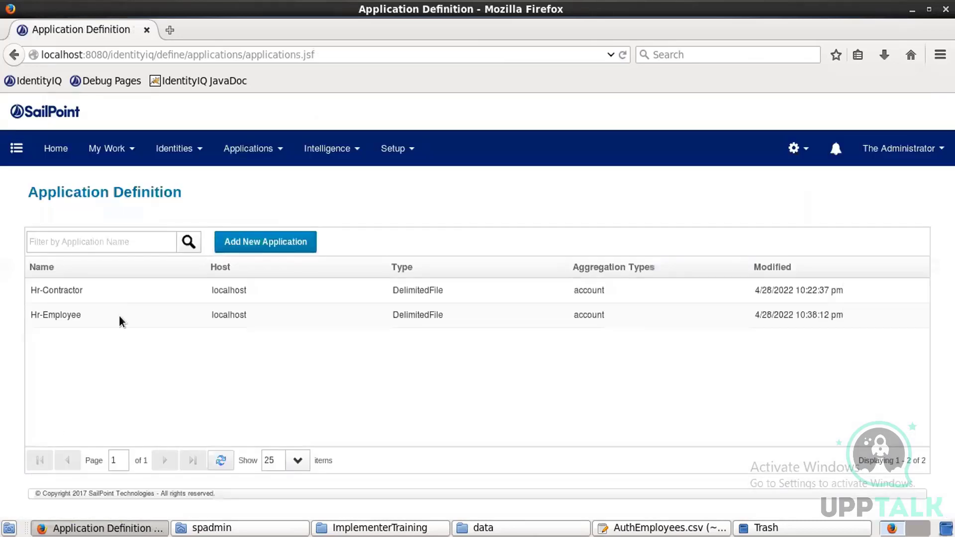
# Step: Map Hr-Contractor's manager correlation from account attribute managerId to identity attribute Employee ID and save
pyautogui.click(130, 294)
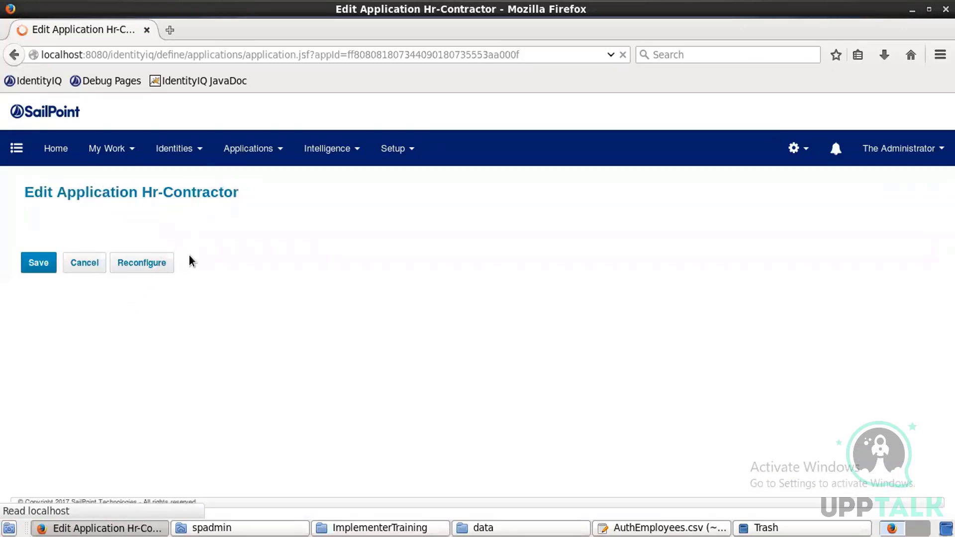
pyautogui.click(191, 259)
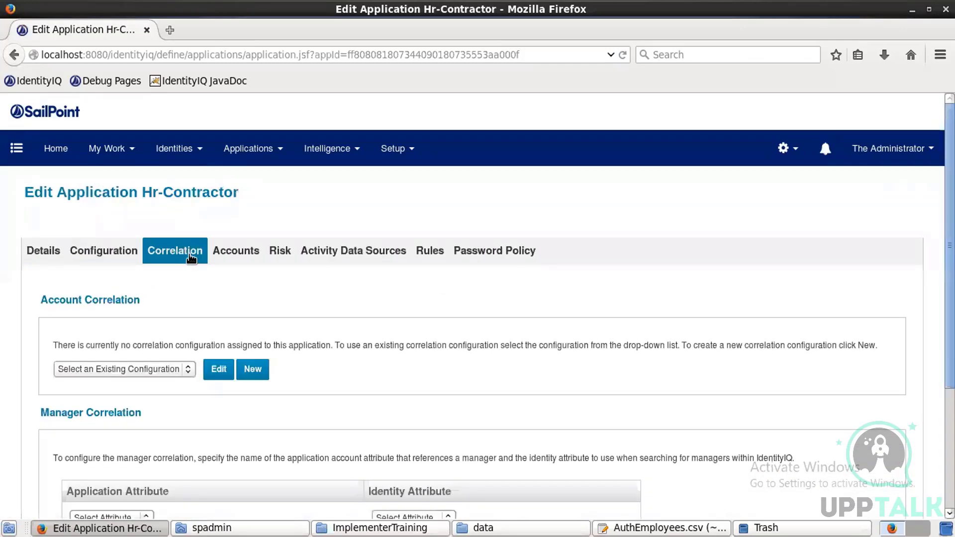
pyautogui.scroll(-3, 306, 407)
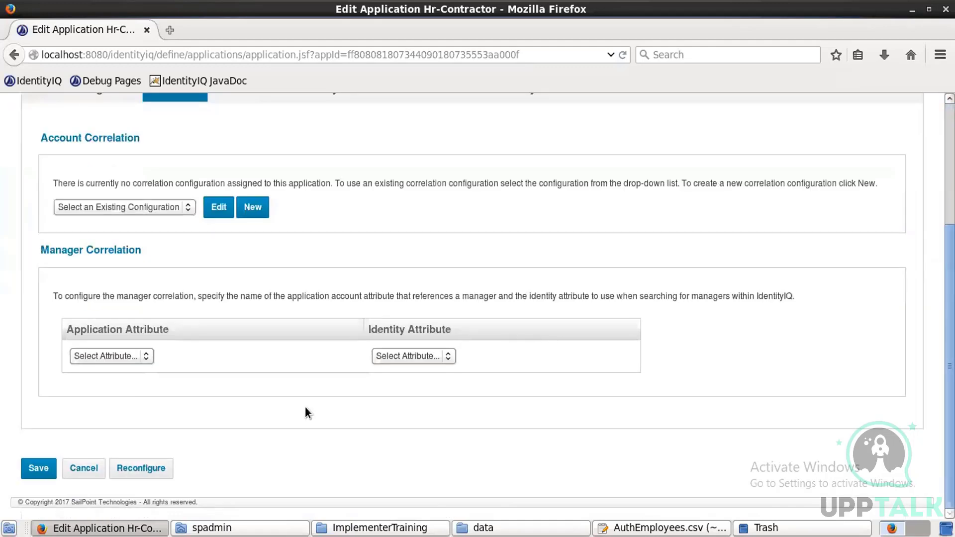
pyautogui.click(147, 359)
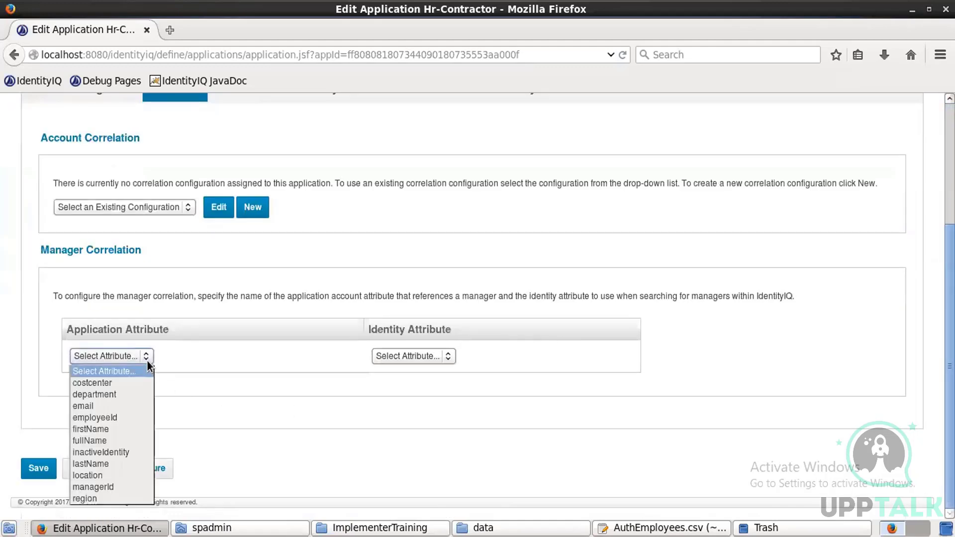
pyautogui.click(103, 486)
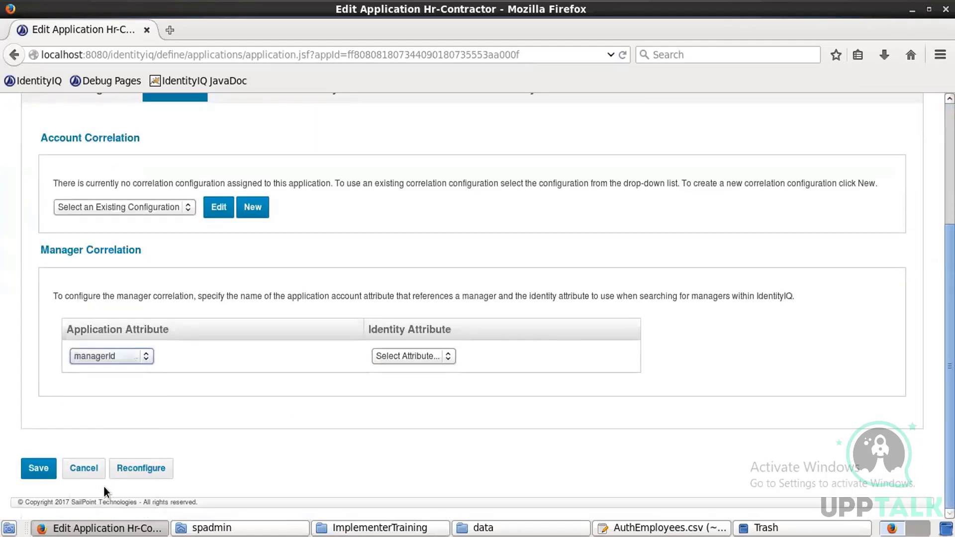
pyautogui.click(434, 356)
pyautogui.click(406, 405)
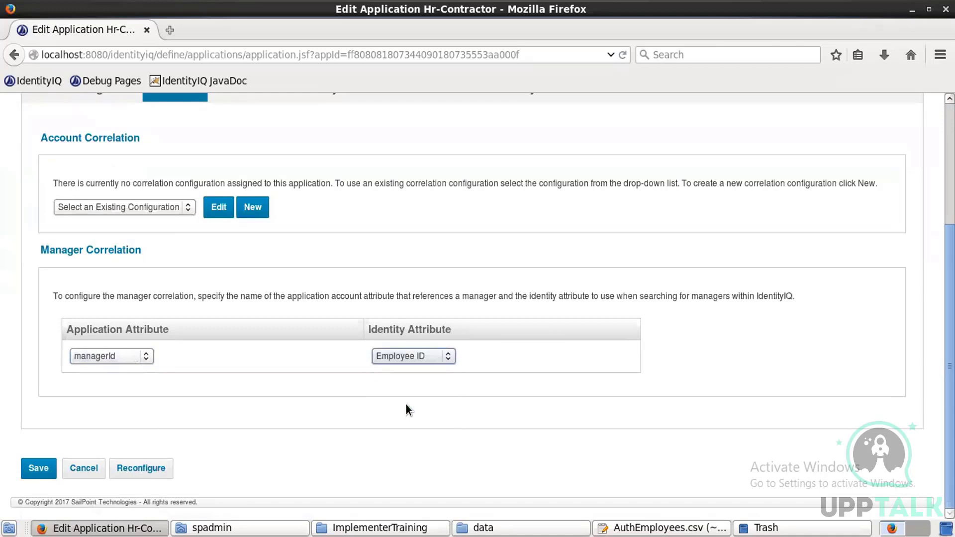
pyautogui.click(48, 468)
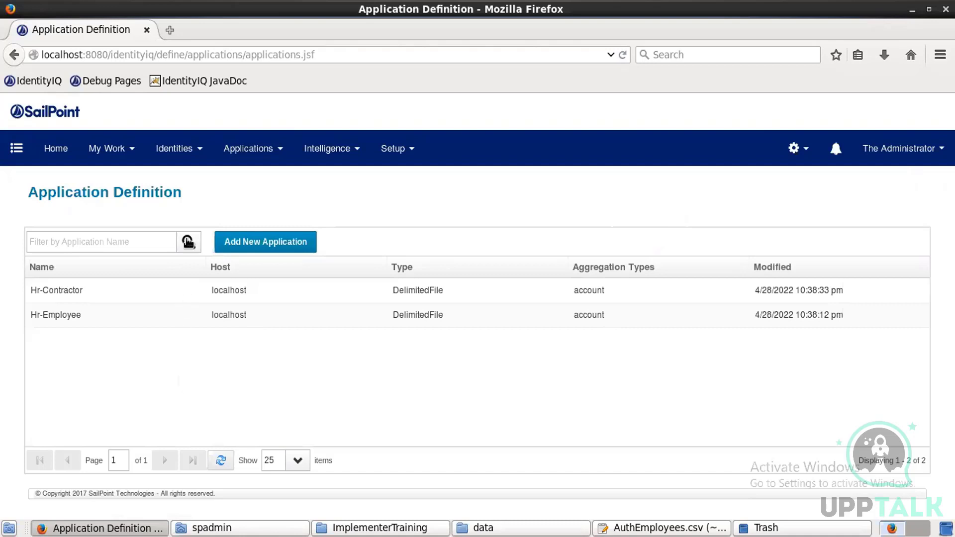
# Step: Go to the Identity Warehouse, where 230 identities still show blank first name, last name and manager
pyautogui.click(179, 148)
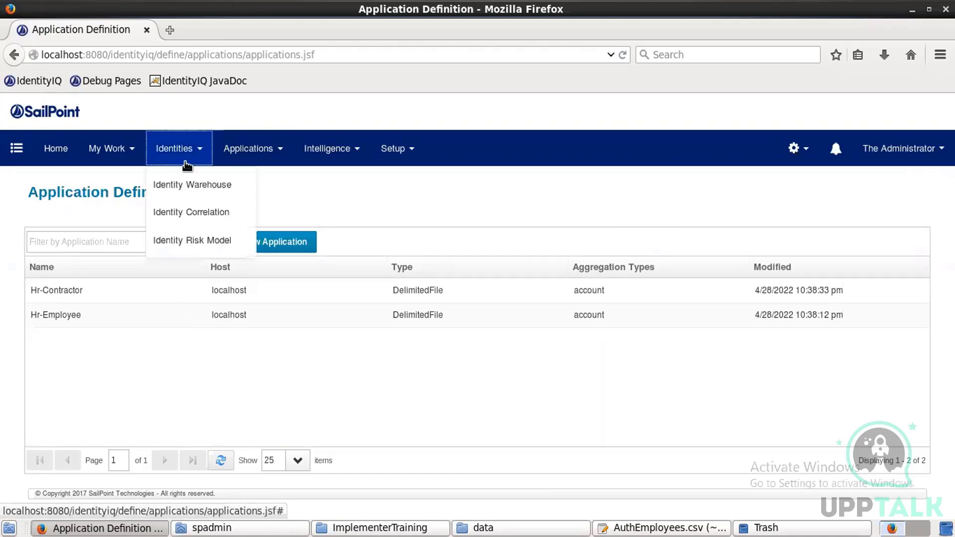
pyautogui.click(184, 185)
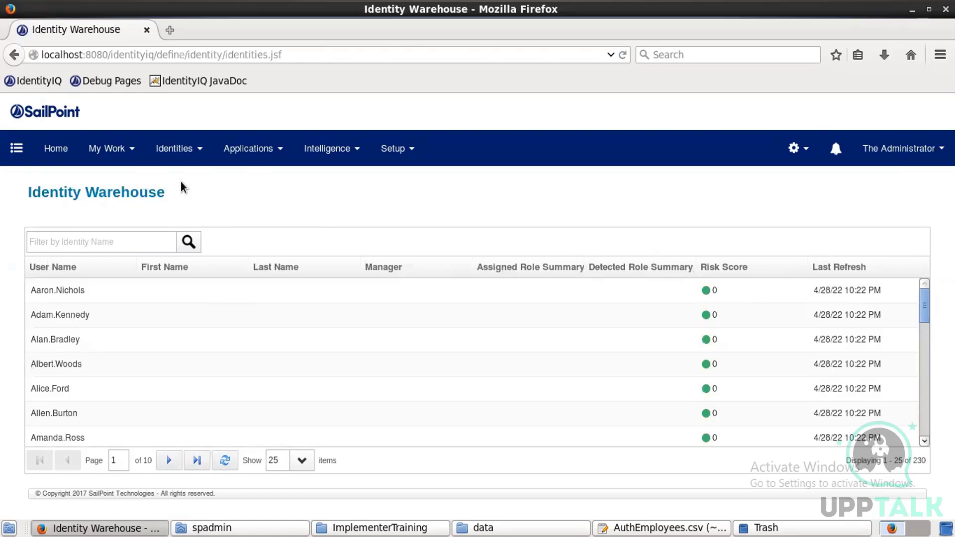
pyautogui.click(390, 149)
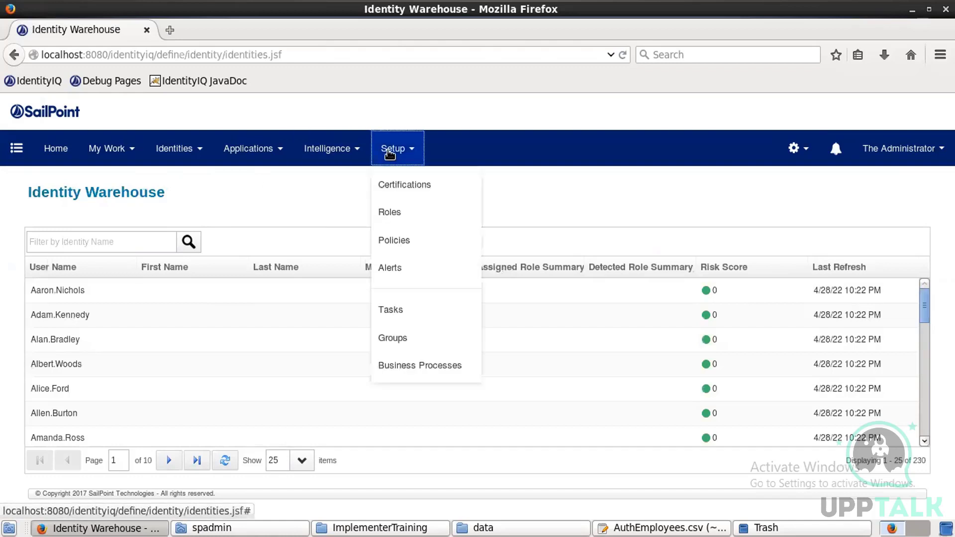
# Step: Find 'refresh i' in Tasks, run Refresh Identity Cube in the background, and view Task Results
pyautogui.click(411, 307)
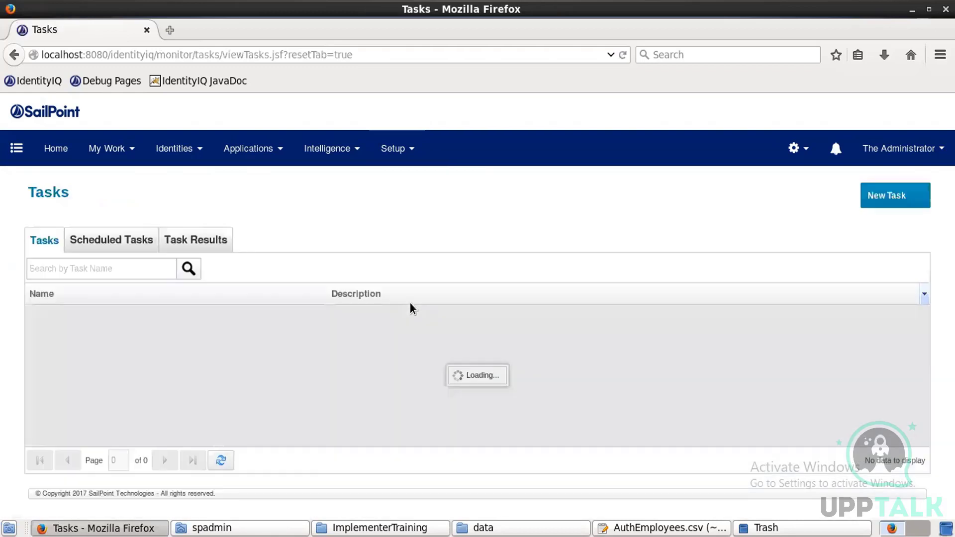
pyautogui.click(164, 269)
pyautogui.write('refresh i')
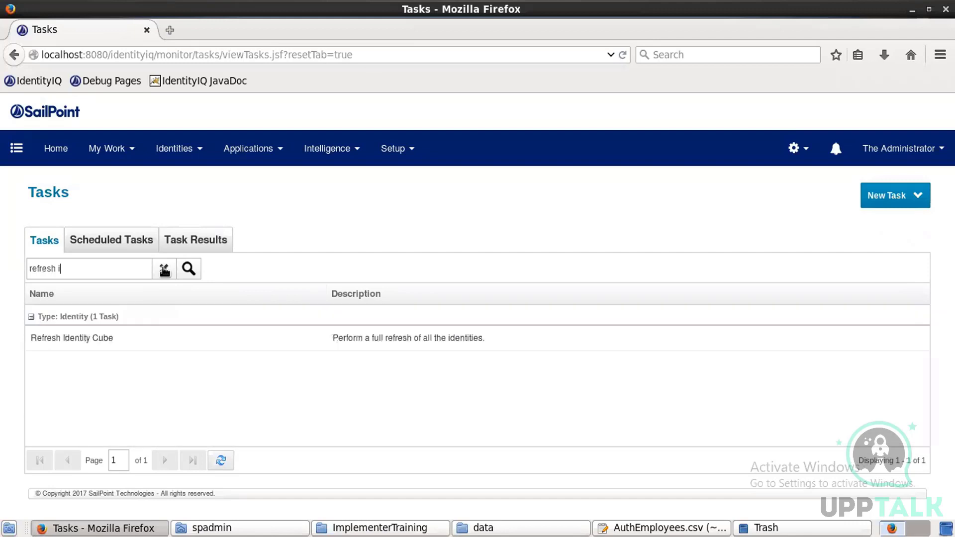
pyautogui.click(97, 343)
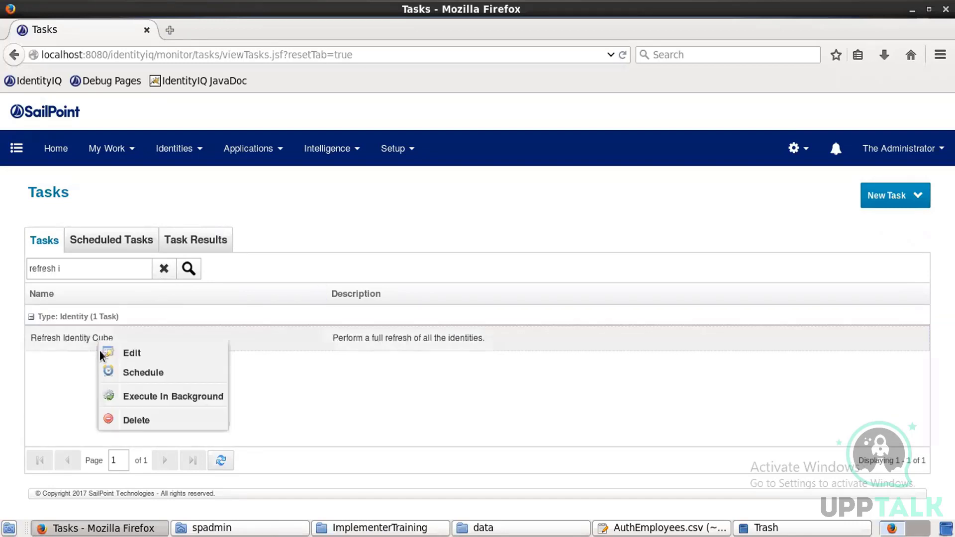
pyautogui.click(157, 398)
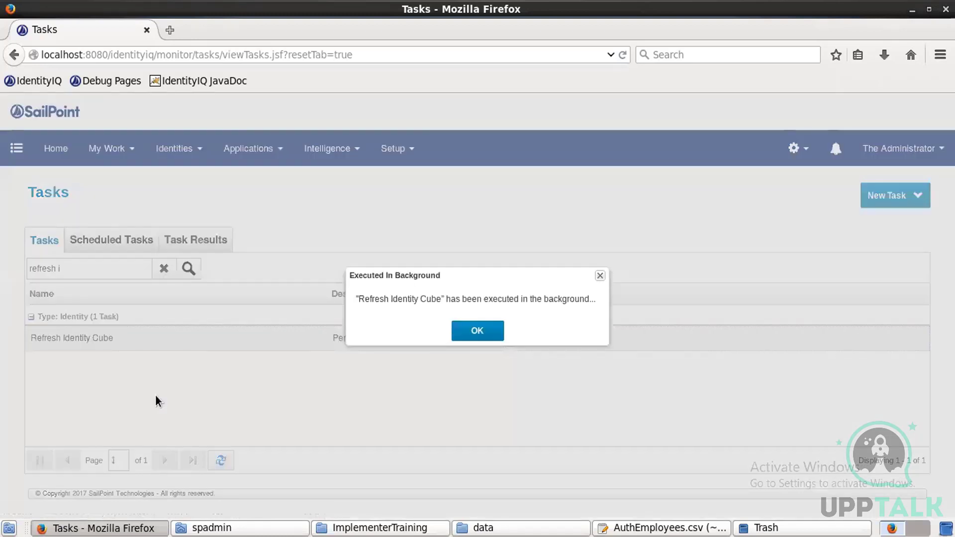
pyautogui.click(476, 330)
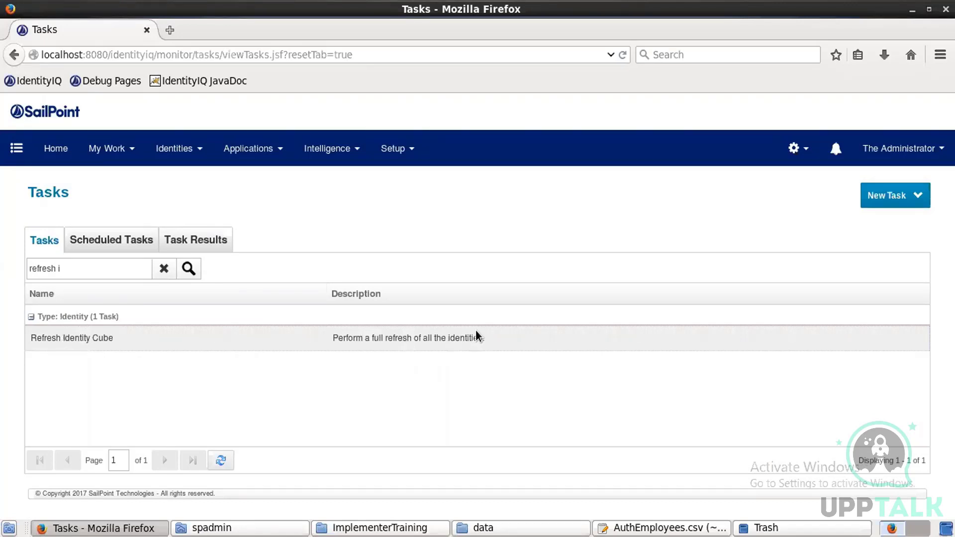
pyautogui.click(222, 242)
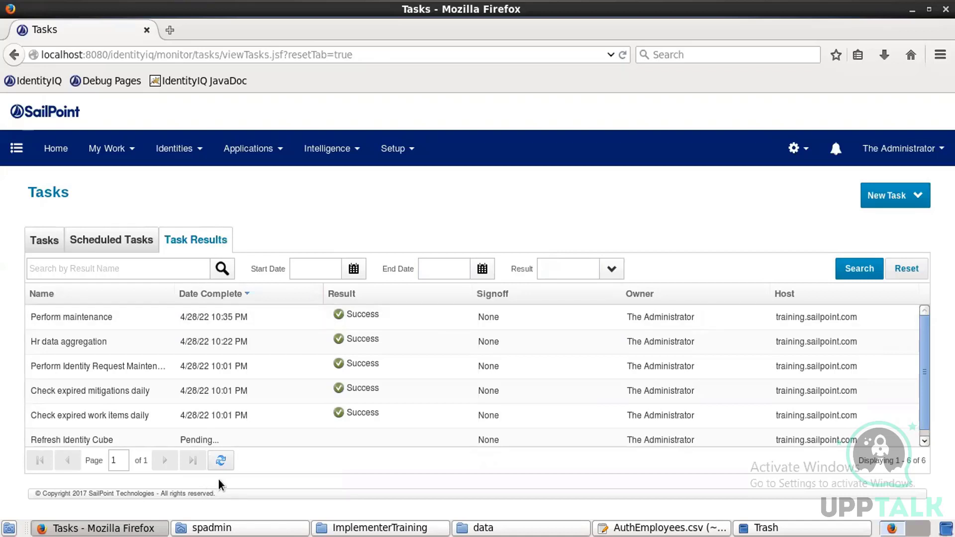
# Step: Reload task results and open Refresh Identity Cube's result: Success, 230 identities examined
pyautogui.click(221, 463)
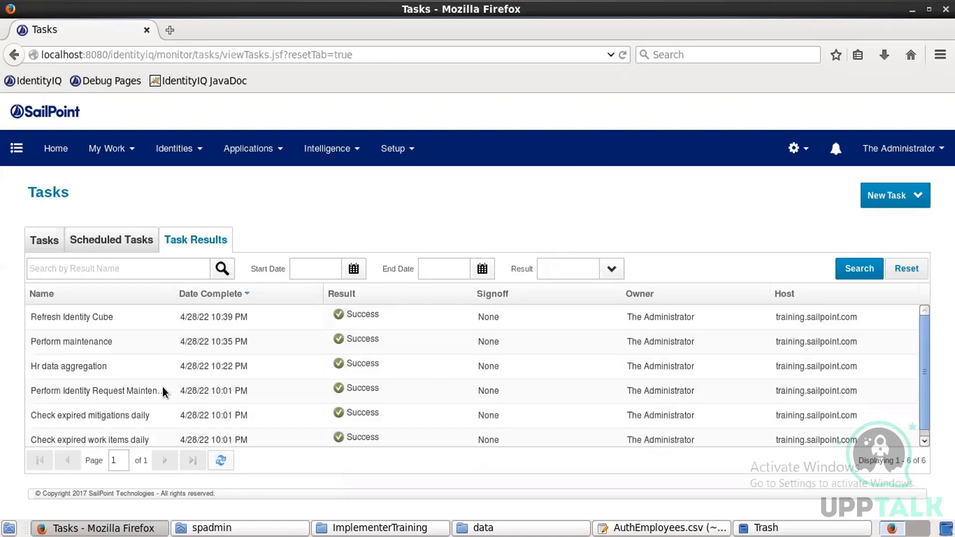
pyautogui.click(138, 319)
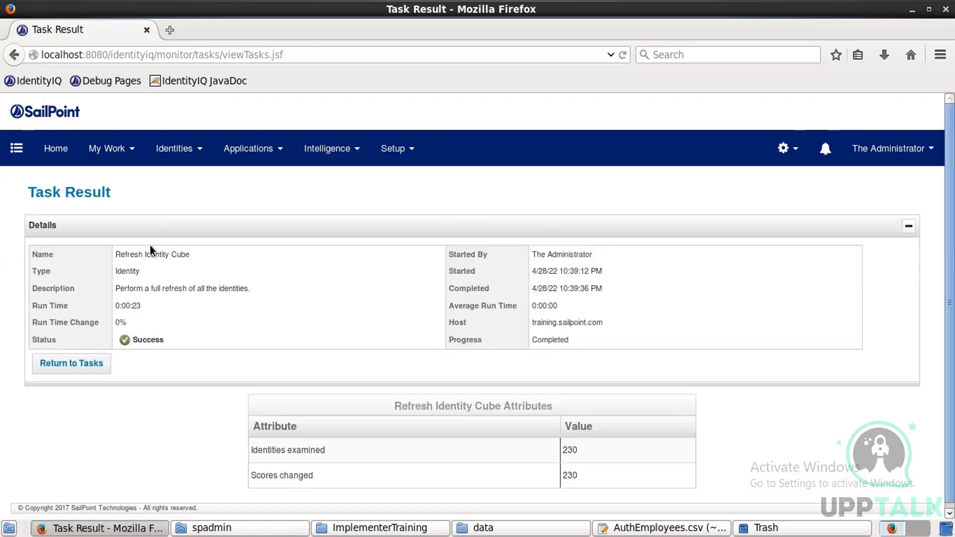
pyautogui.click(175, 148)
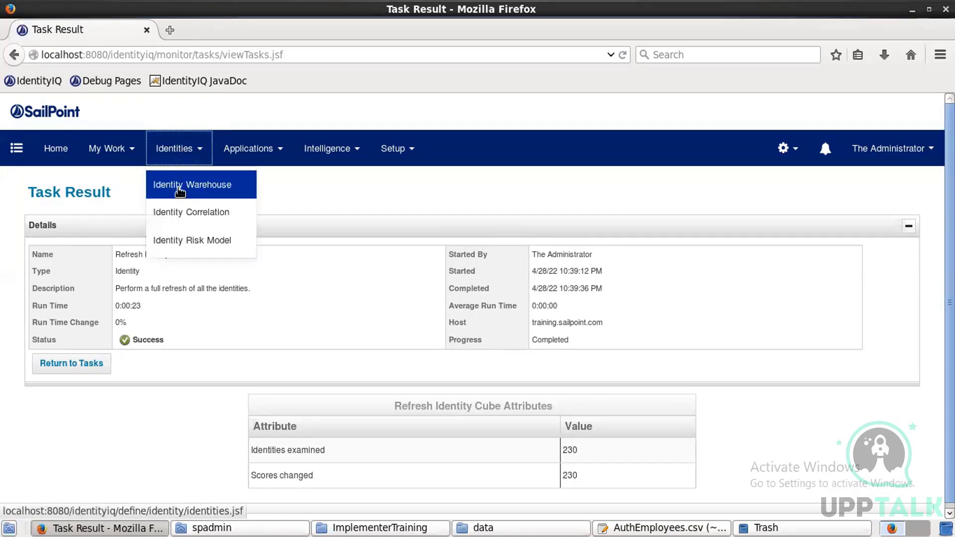
pyautogui.click(180, 186)
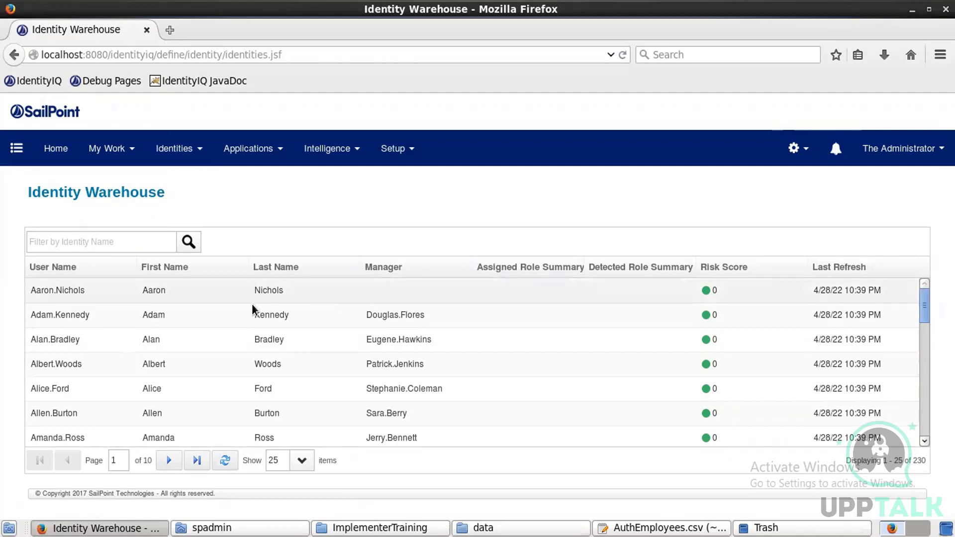
pyautogui.click(146, 315)
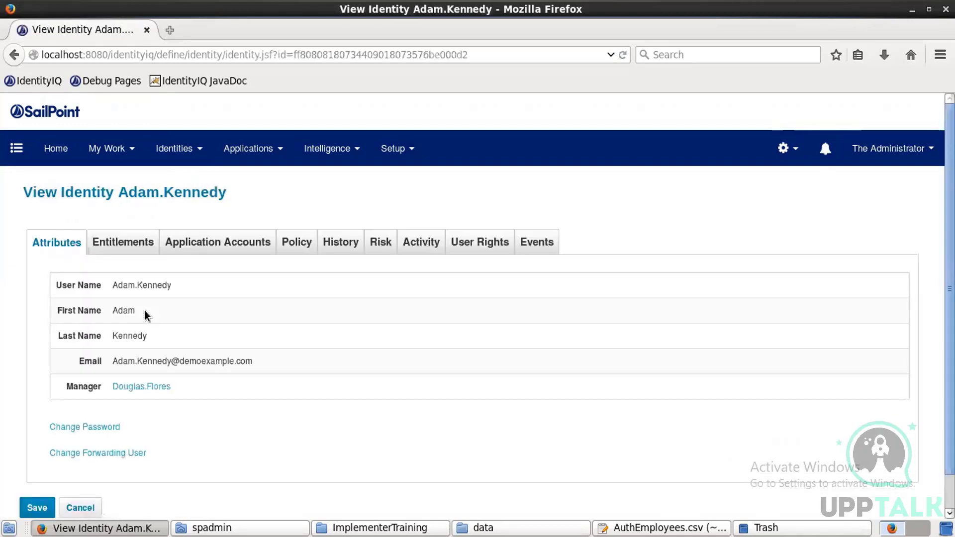
pyautogui.click(141, 388)
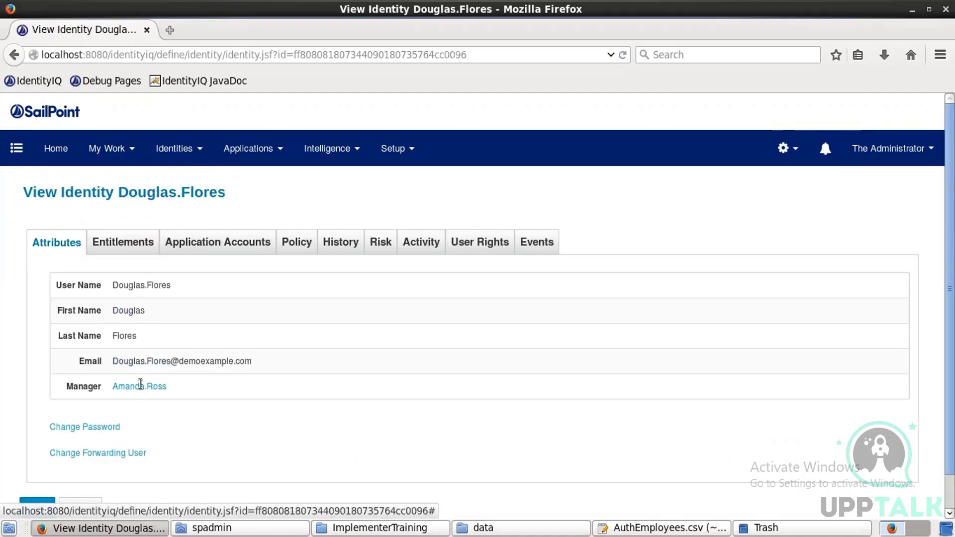
pyautogui.click(141, 386)
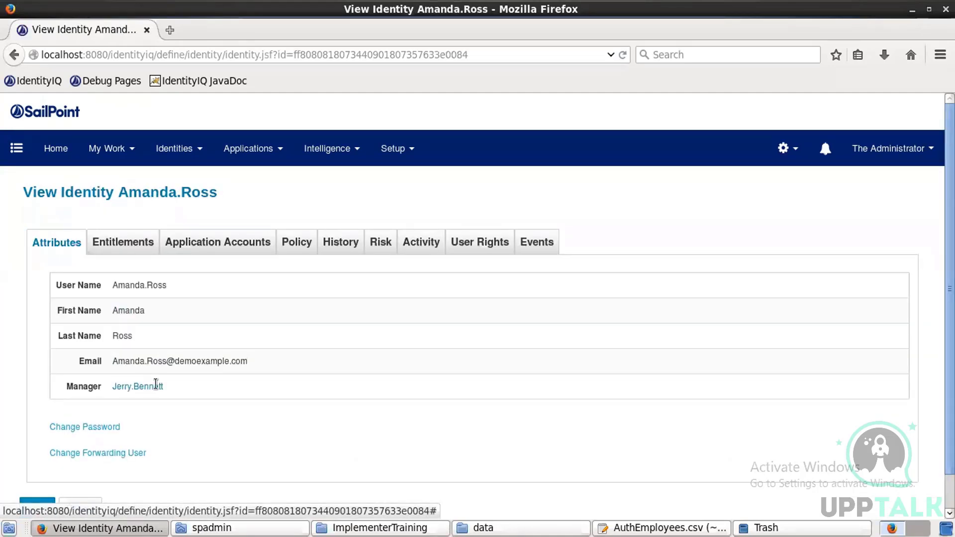
pyautogui.click(160, 387)
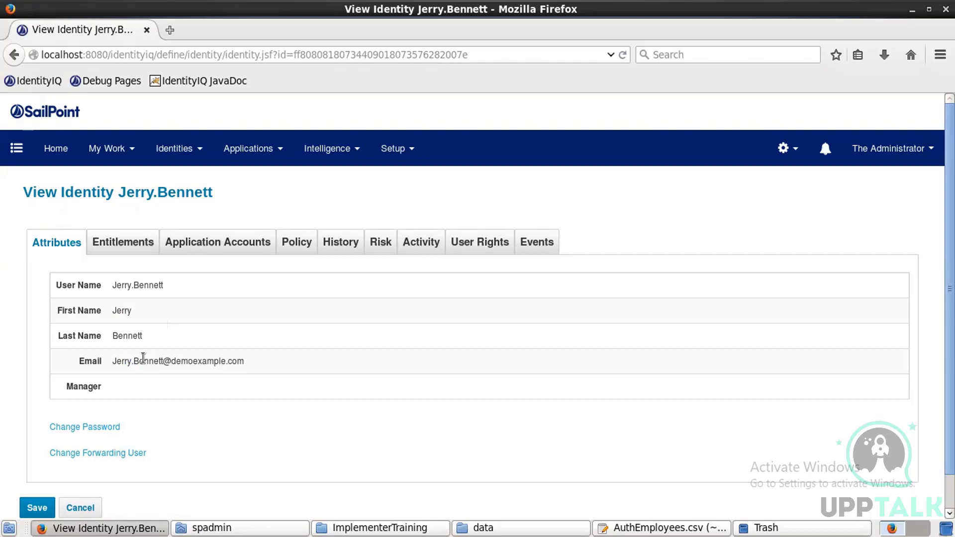
# Step: Open the UI Configuration object's XML in the Debug Pages Object Editor via Configuration Objects
pyautogui.click(104, 83)
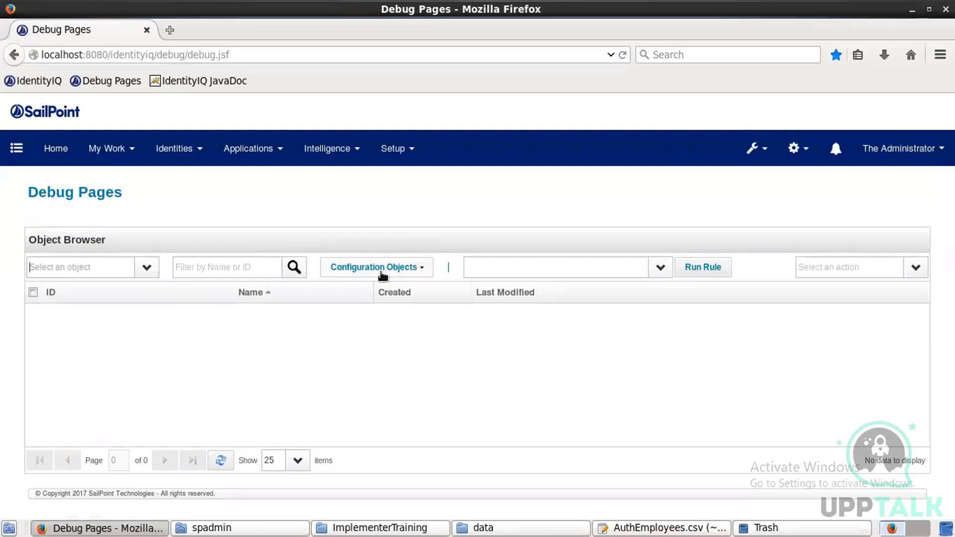
pyautogui.click(382, 269)
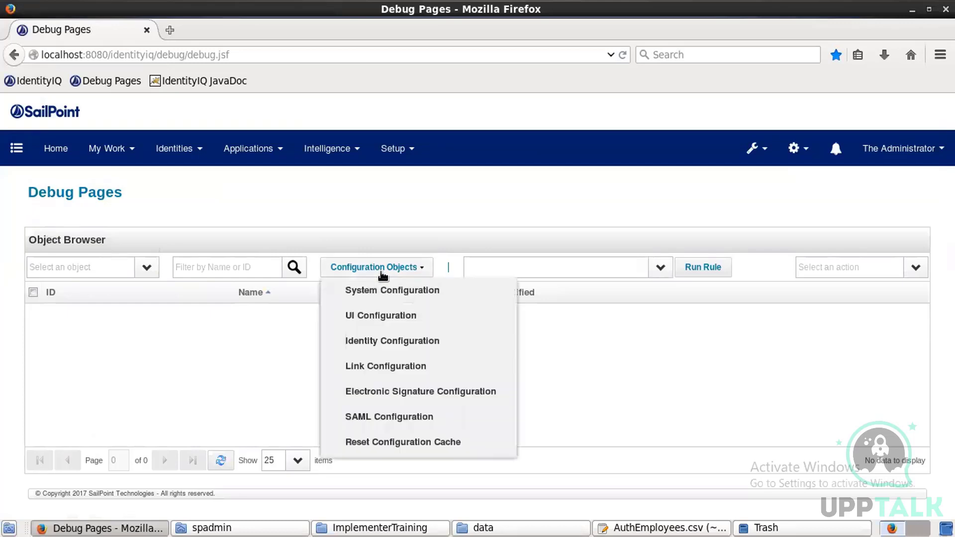
pyautogui.click(404, 316)
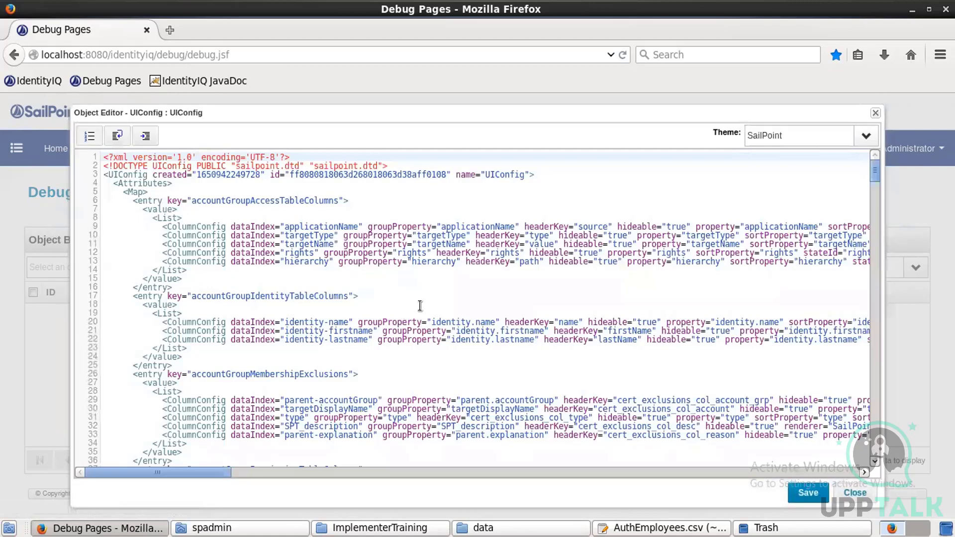
# Step: Append empId, status, region, department, inactive and location to UIConfig's identityViewAttributes and save
pyautogui.click(420, 305)
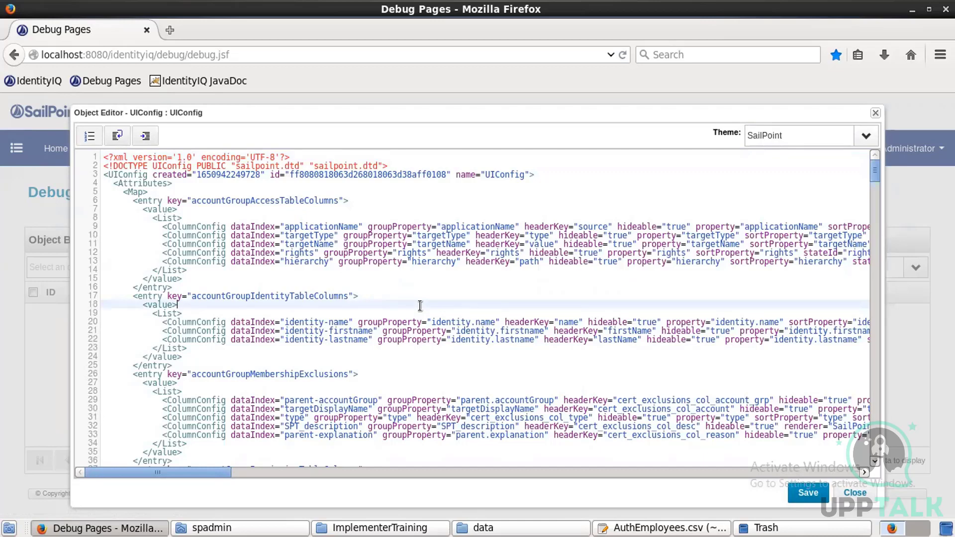
pyautogui.hotkey('ctrl', 'f')
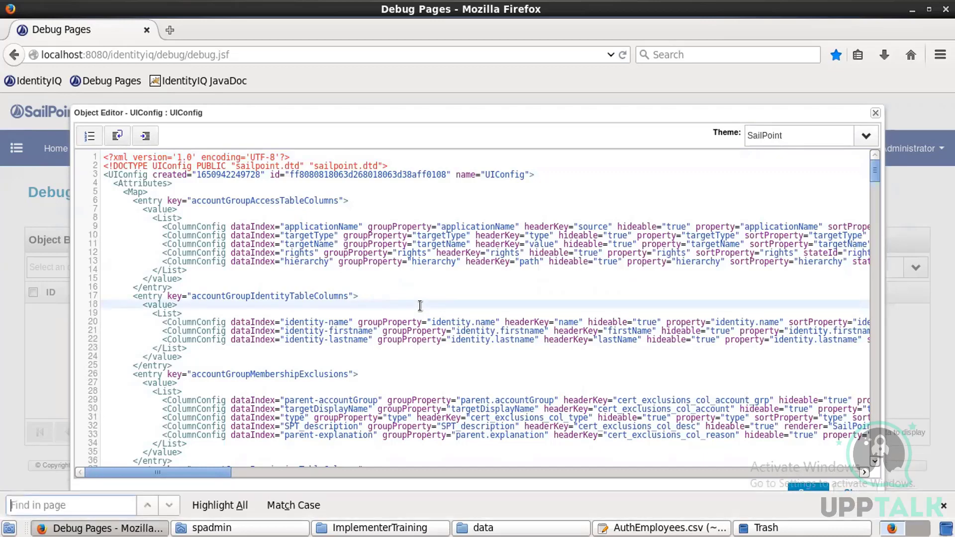
pyautogui.write('identity')
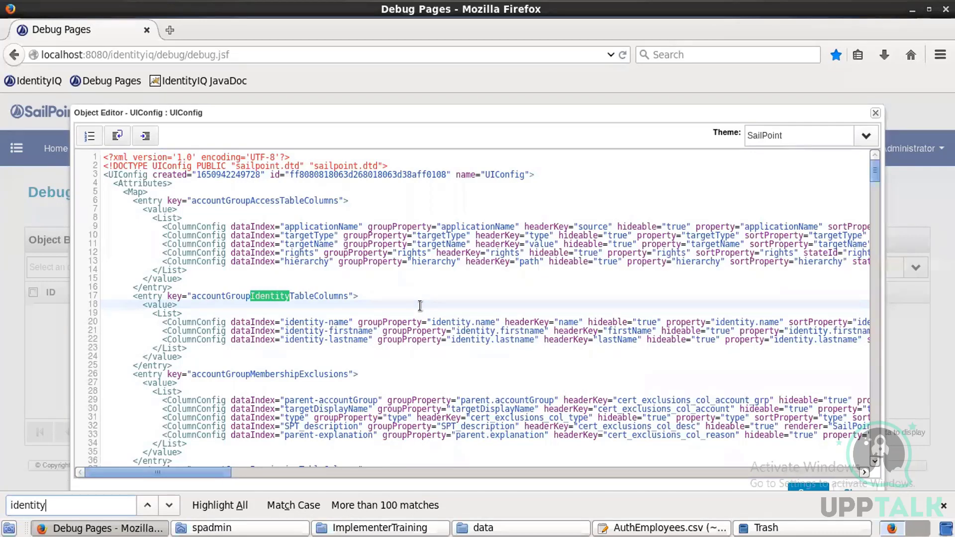
pyautogui.write('v')
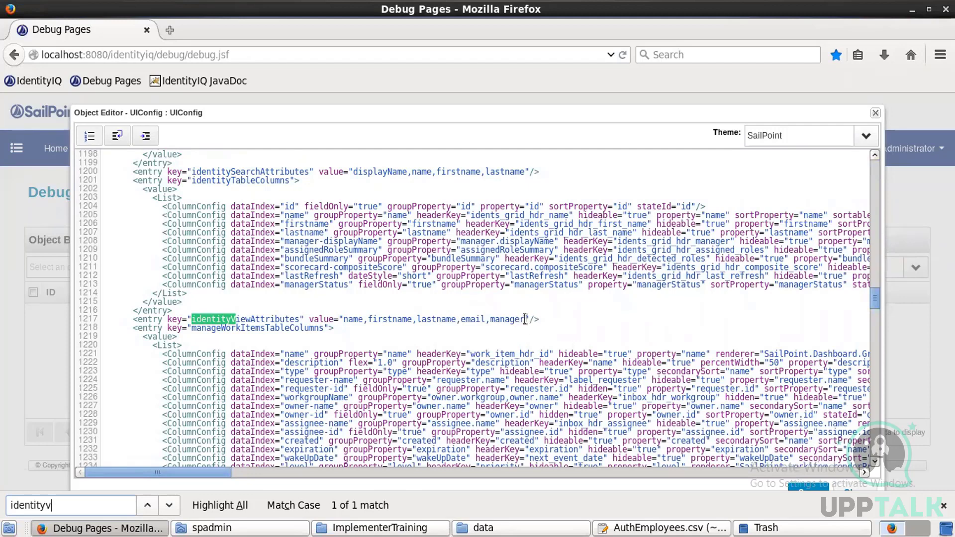
pyautogui.click(573, 320)
pyautogui.write(',')
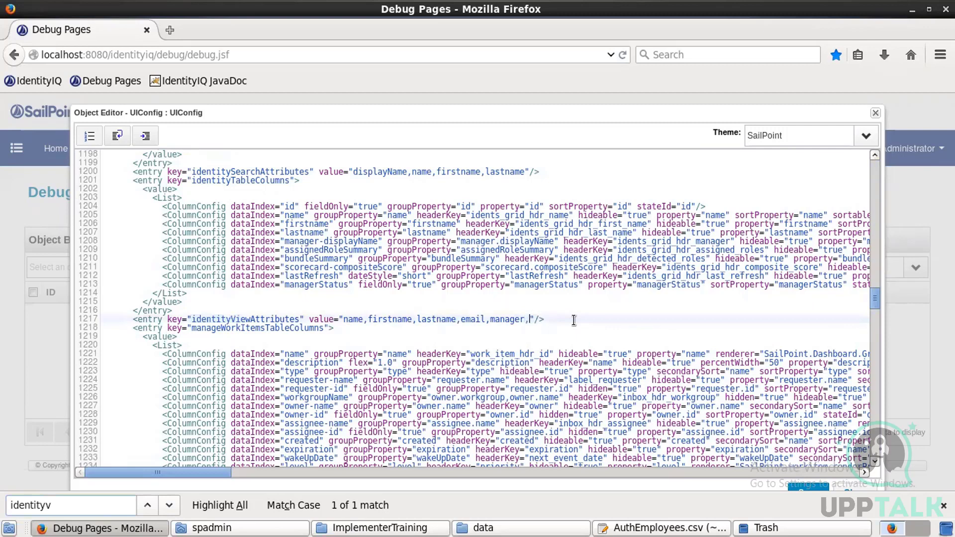
pyautogui.write('empl')
pyautogui.write('d')
pyautogui.write(',')
pyautogui.write('status,')
pyautogui.write('region,de')
pyautogui.write('parte')
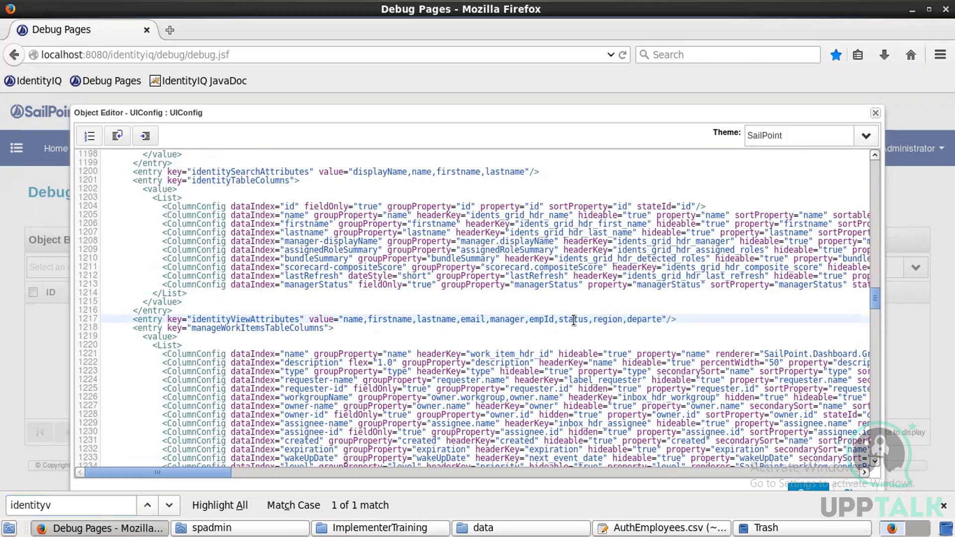
pyautogui.write('ment,inactive')
pyautogui.write(',location')
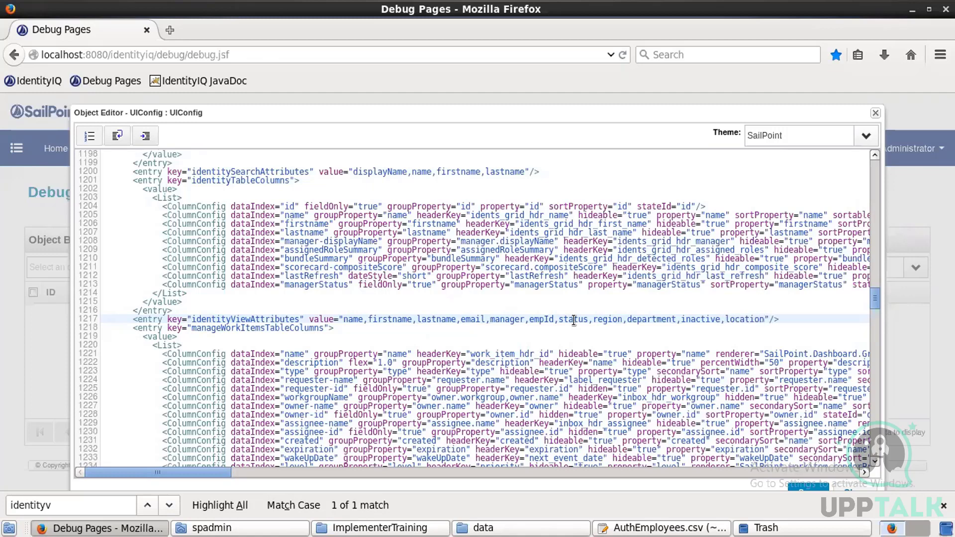
pyautogui.click(796, 486)
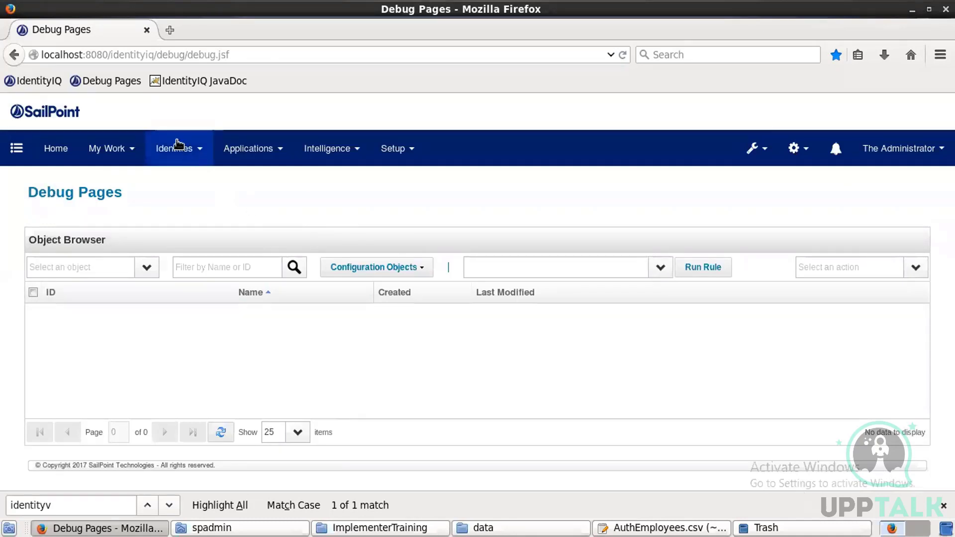
pyautogui.click(178, 145)
pyautogui.click(178, 183)
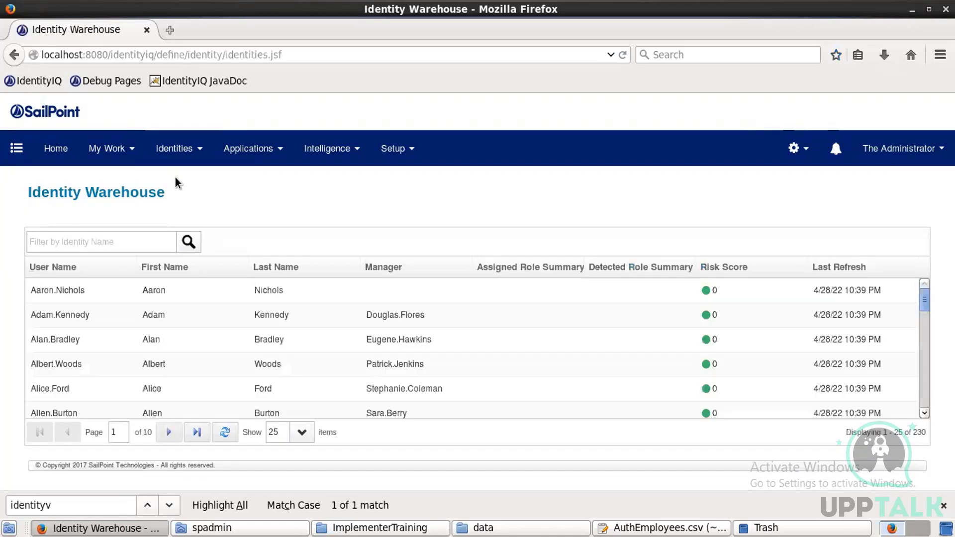
pyautogui.click(162, 314)
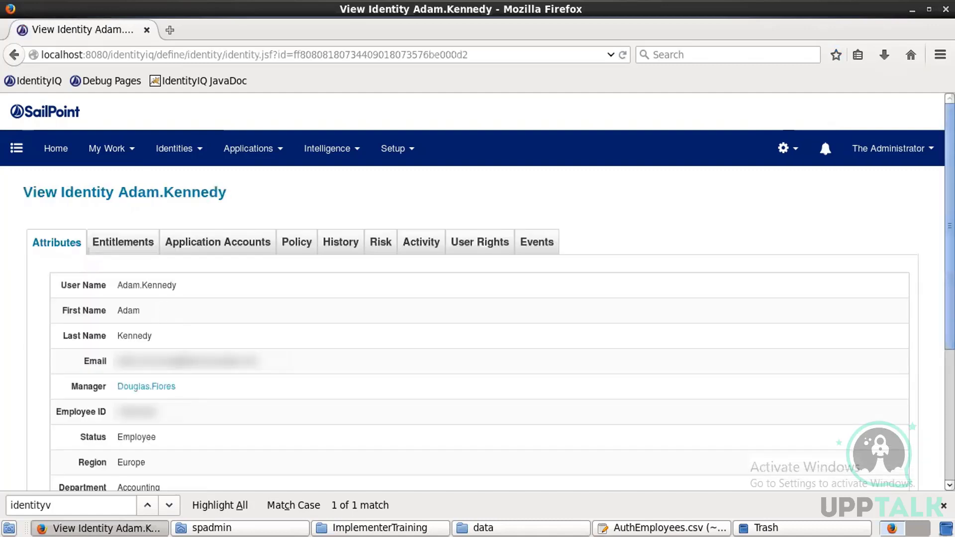
pyautogui.scroll(-2, 478, 299)
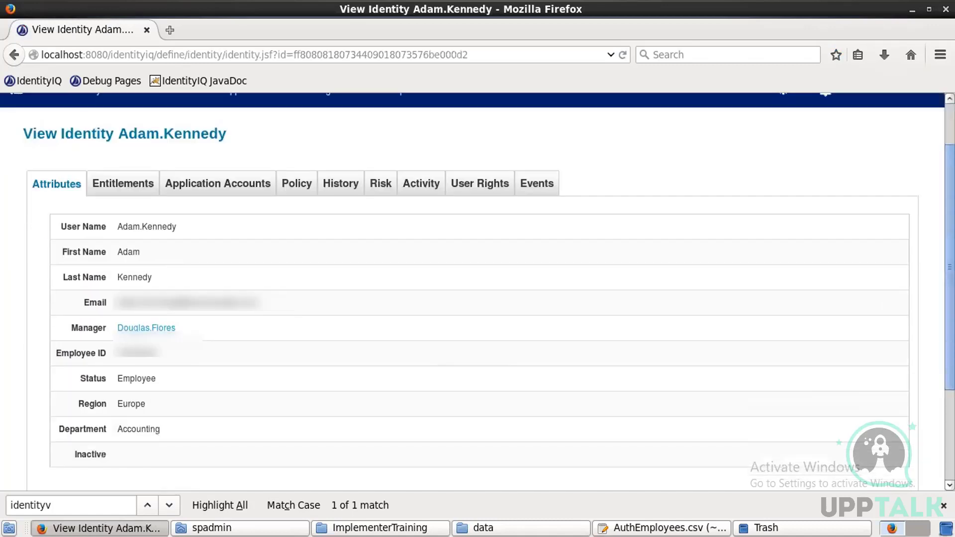
pyautogui.scroll(-1, 355, 387)
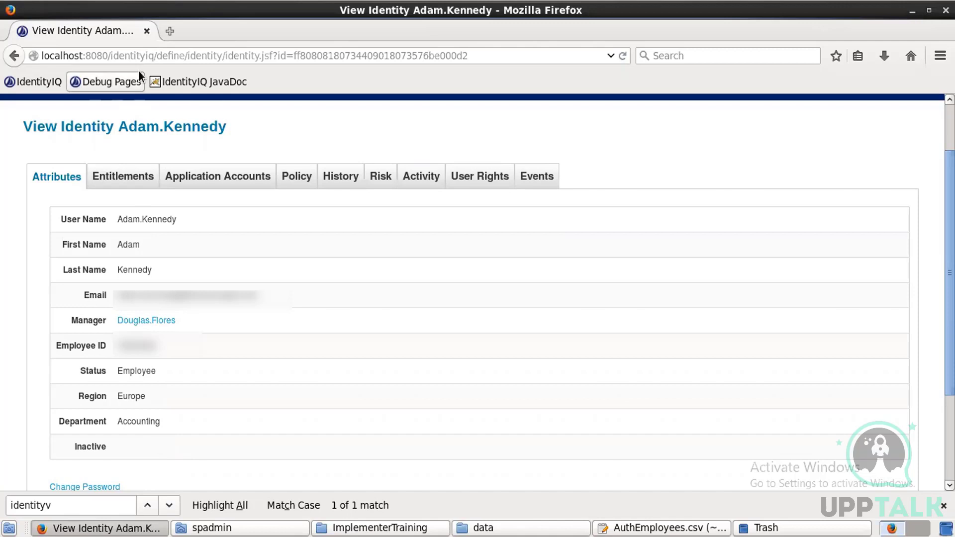
pyautogui.click(139, 88)
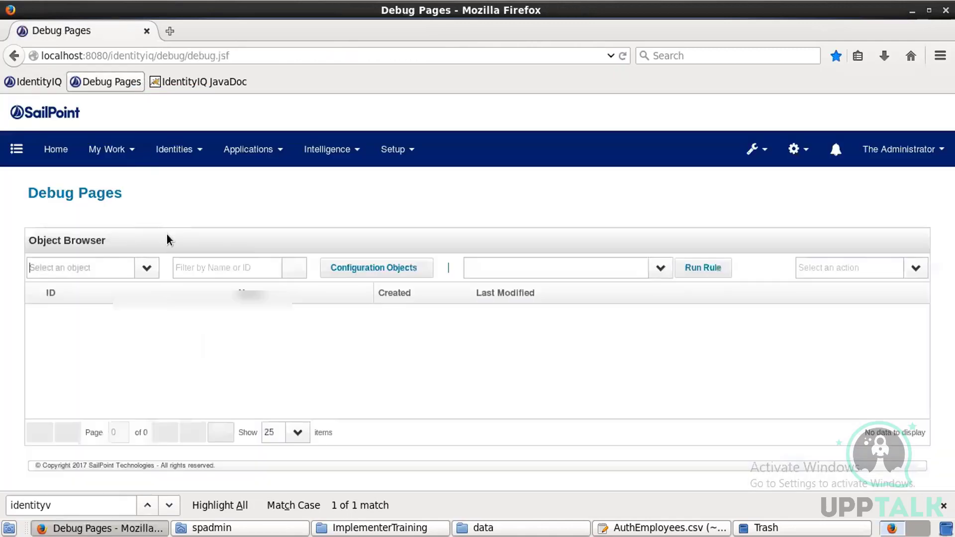
pyautogui.write('Ide')
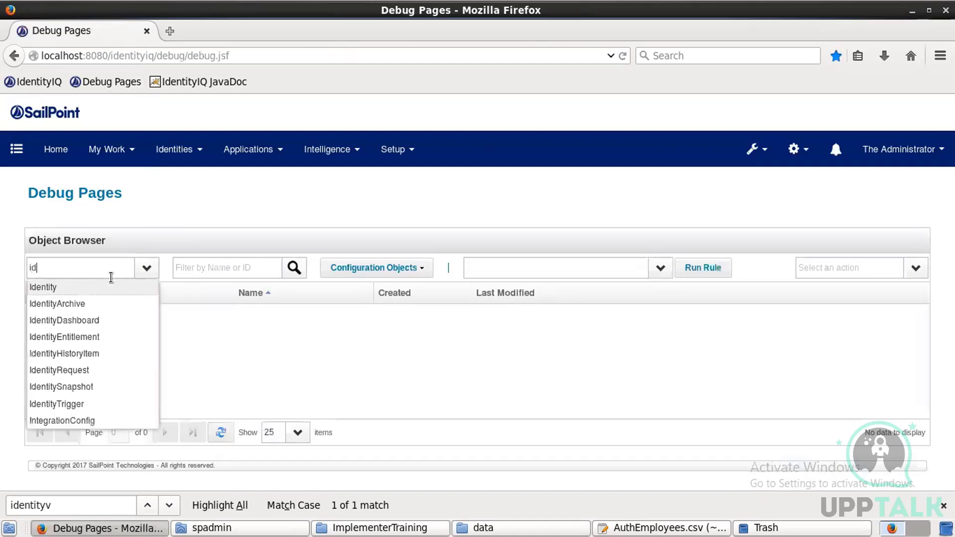
pyautogui.click(79, 288)
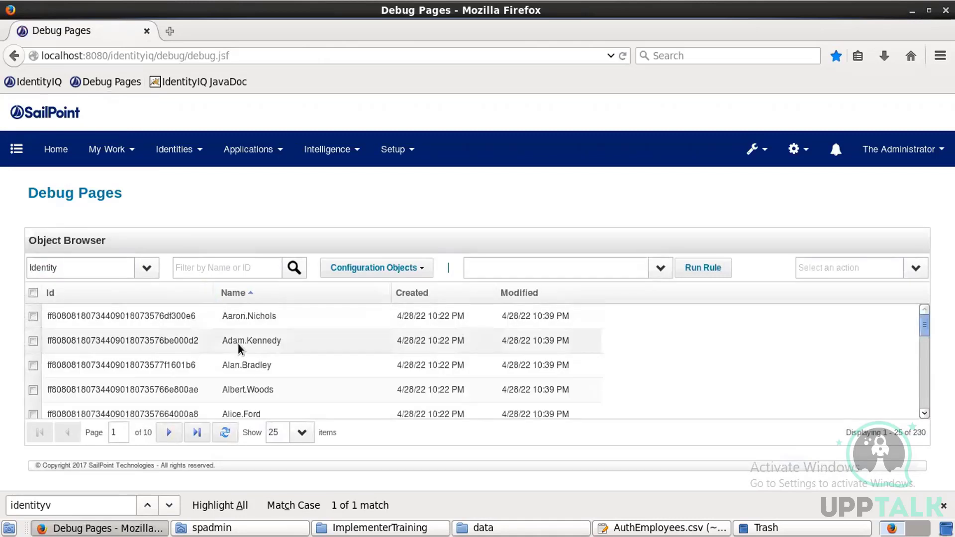
pyautogui.click(238, 344)
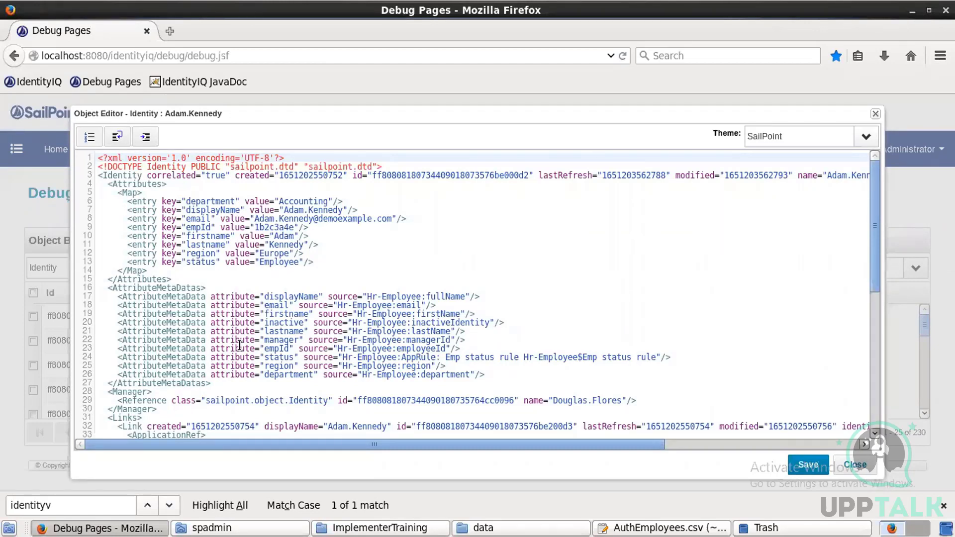
pyautogui.click(856, 465)
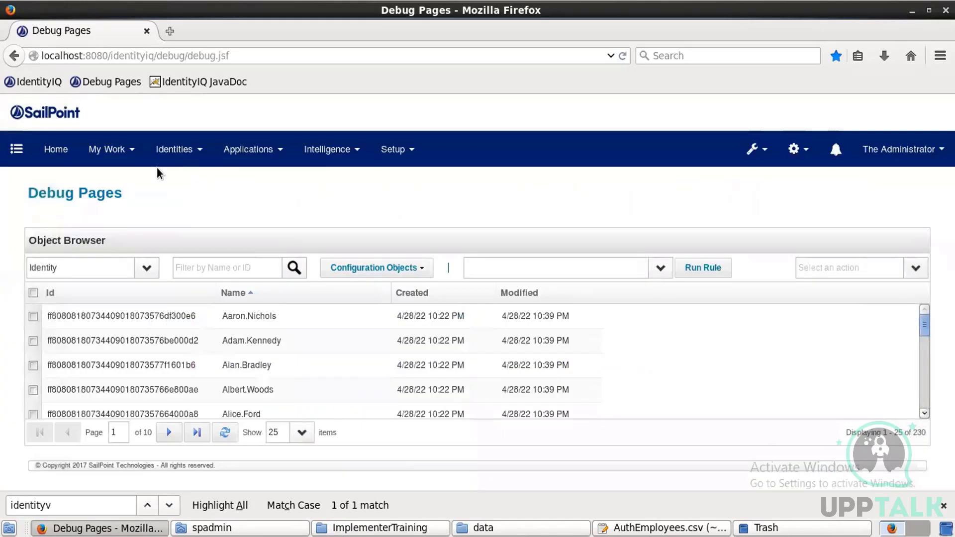
pyautogui.click(64, 151)
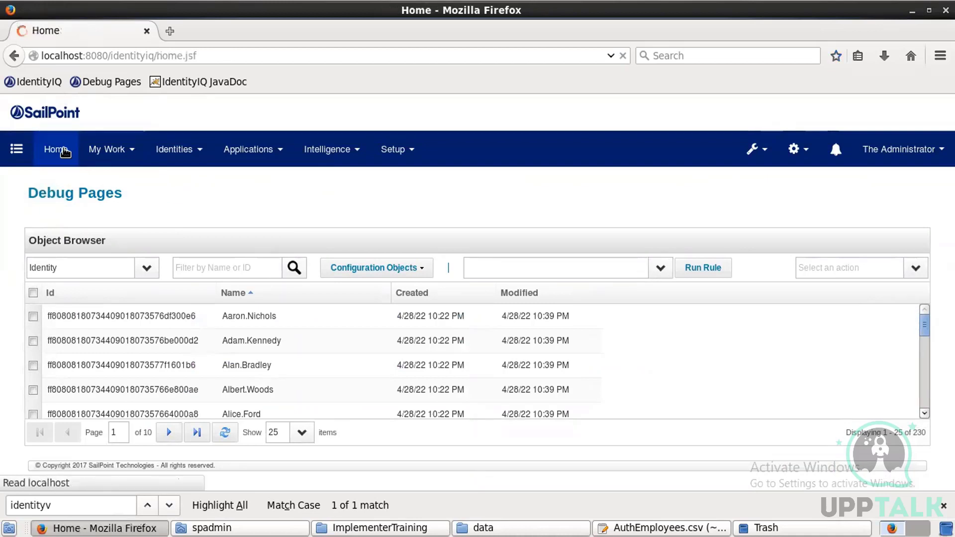